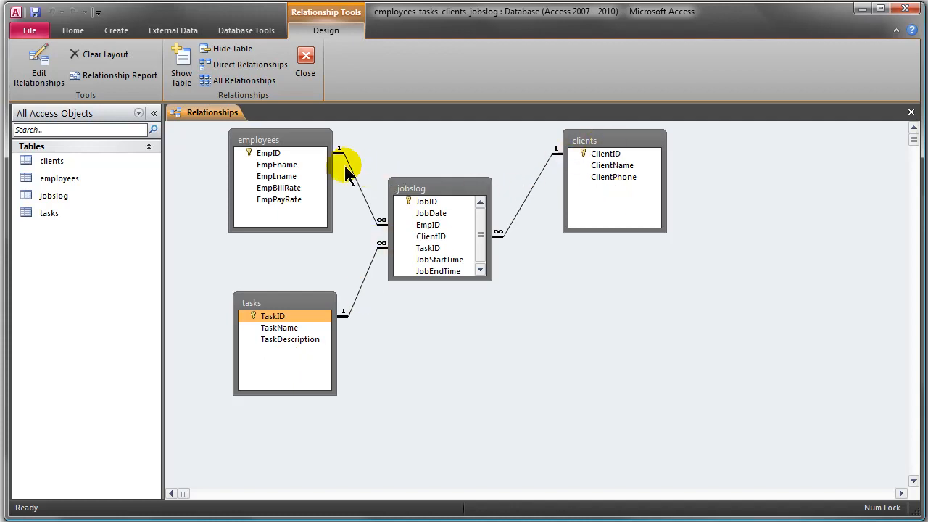
# - Open the employees and clients tables to examine their records, widening the ClientName column
pyautogui.click(294, 155)
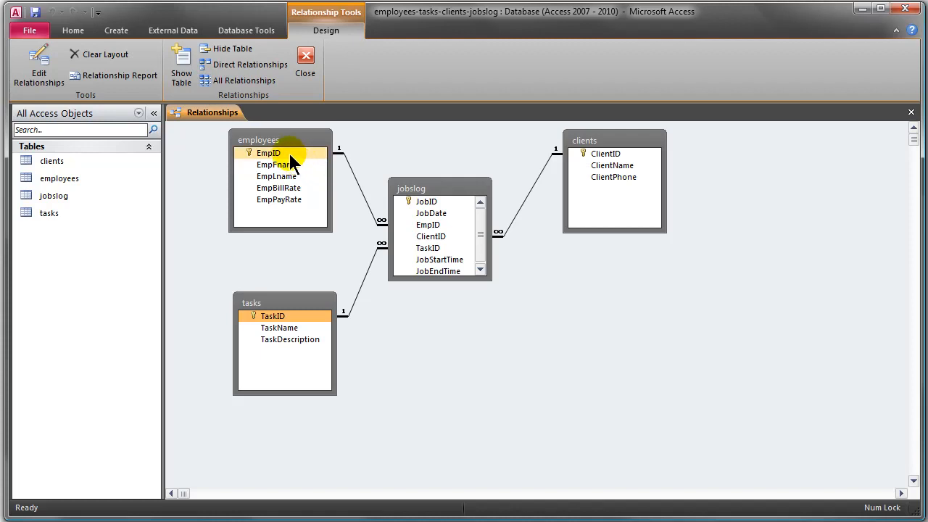
pyautogui.click(431, 203)
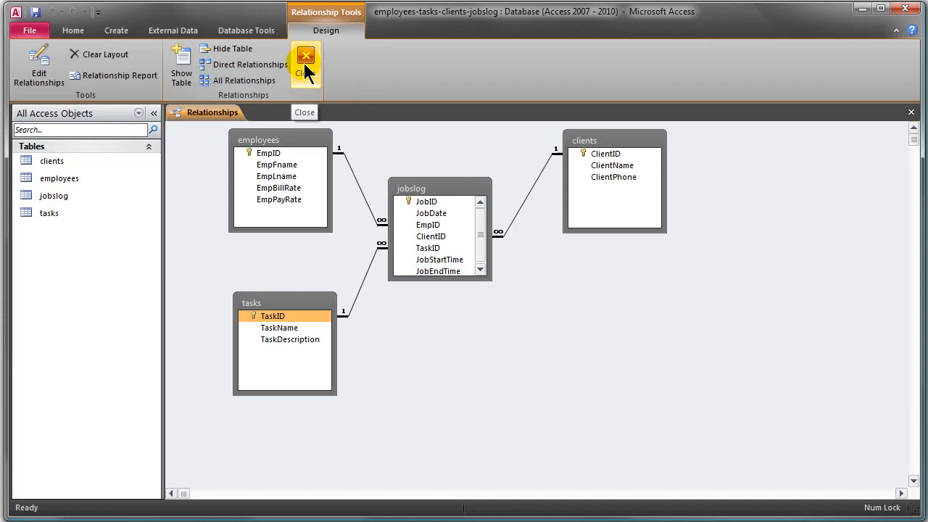
pyautogui.doubleClick(46, 179)
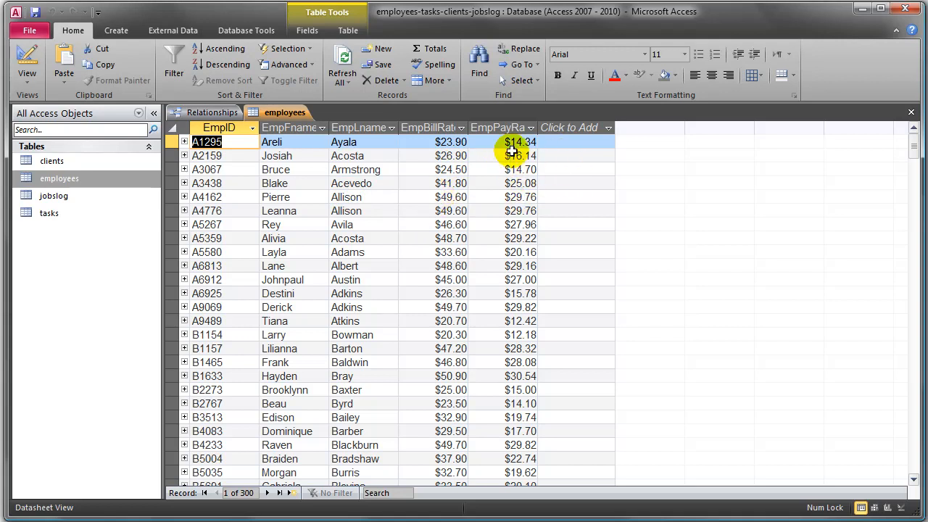
pyautogui.doubleClick(58, 160)
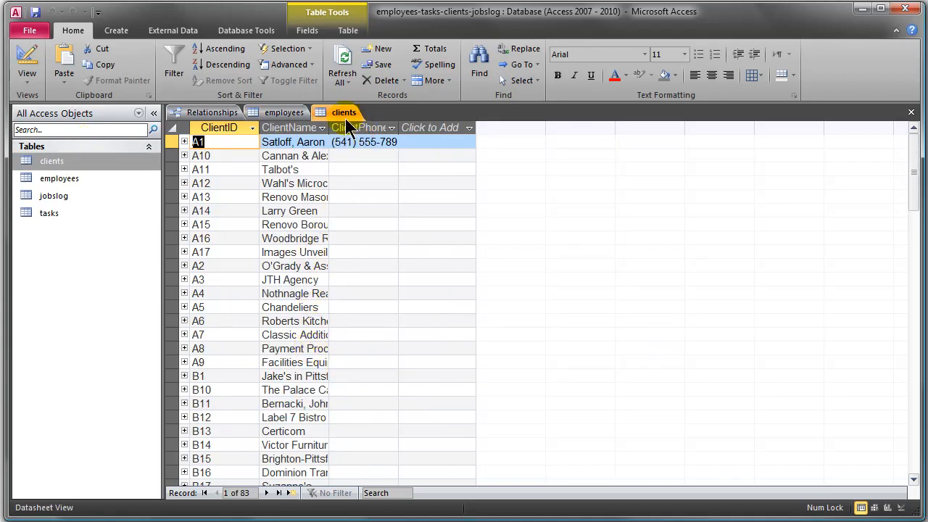
pyautogui.moveTo(329, 128); pyautogui.dragTo(439, 127)
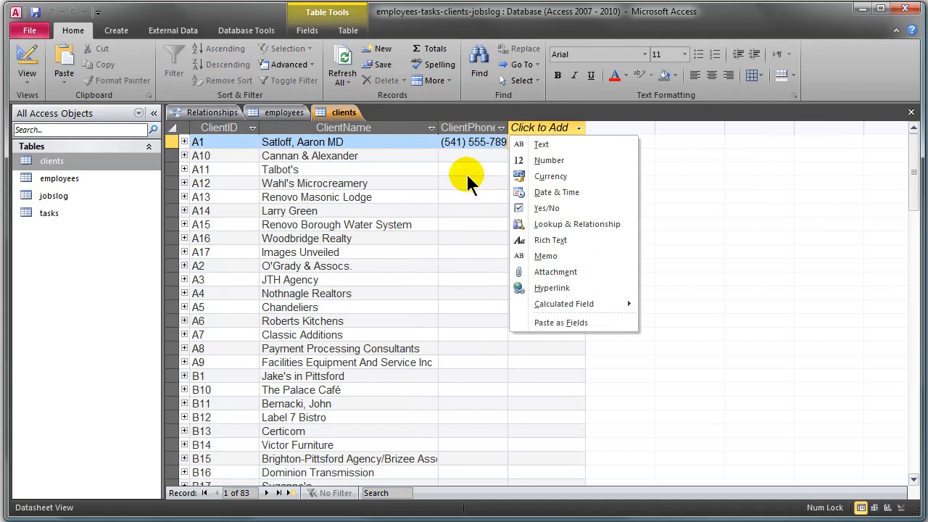
# - Open the tasks and jobslog tables to examine their records, widening the TaskName column in tasks
pyautogui.click(33, 213)
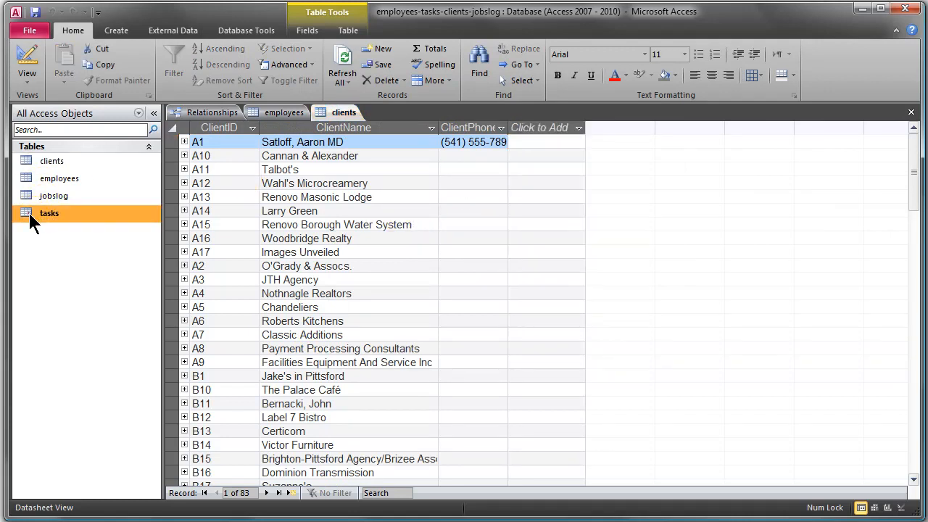
pyautogui.doubleClick(28, 211)
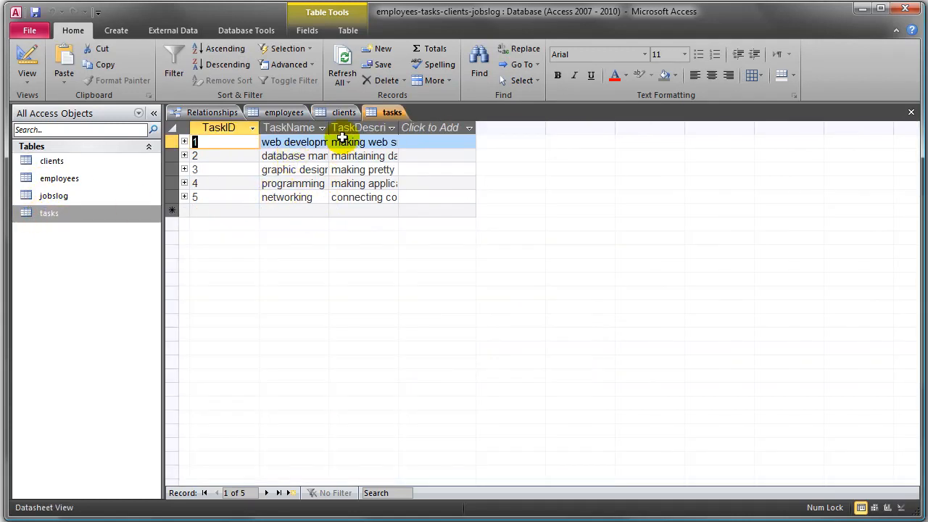
pyautogui.moveTo(330, 128); pyautogui.dragTo(389, 128)
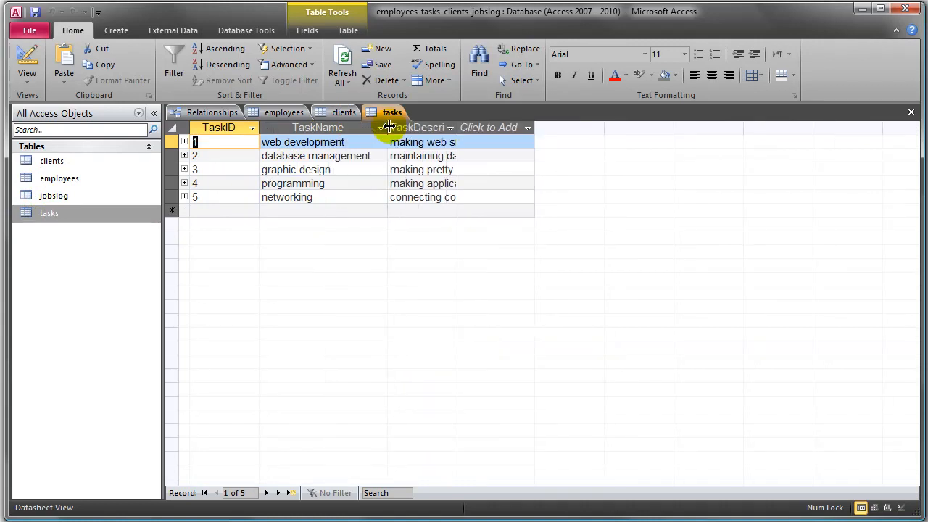
pyautogui.doubleClick(28, 195)
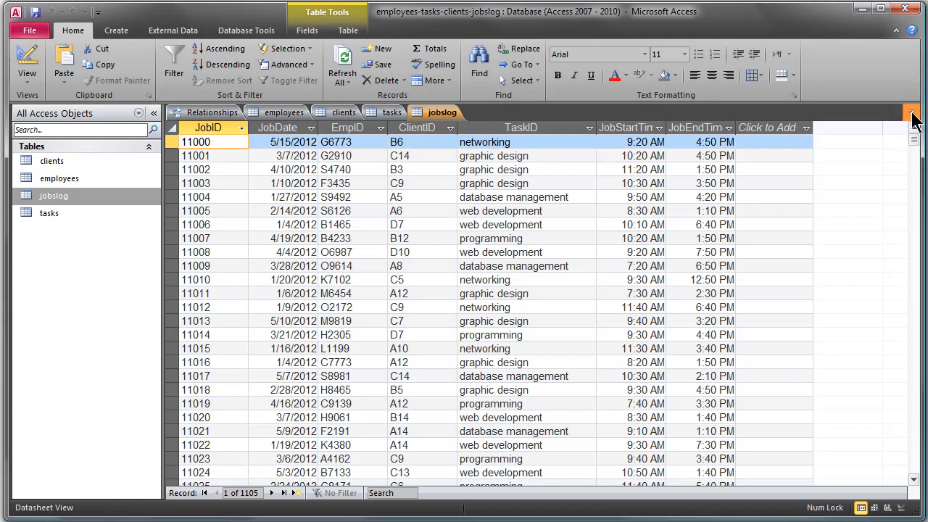
# - Close the four open tables, discarding the clients layout change, and close the Relationships window, saving its layout
pyautogui.click(912, 113)
pyautogui.click(912, 113)
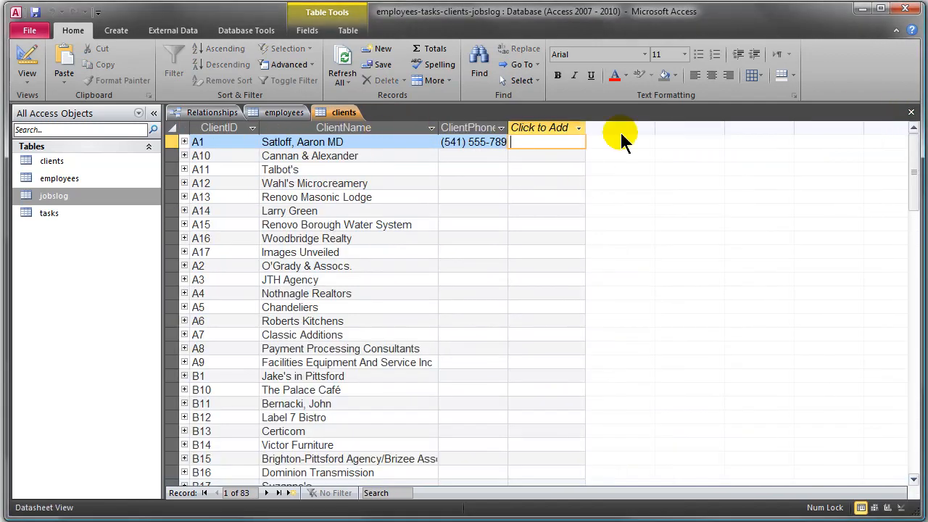
pyautogui.click(911, 112)
pyautogui.click(534, 346)
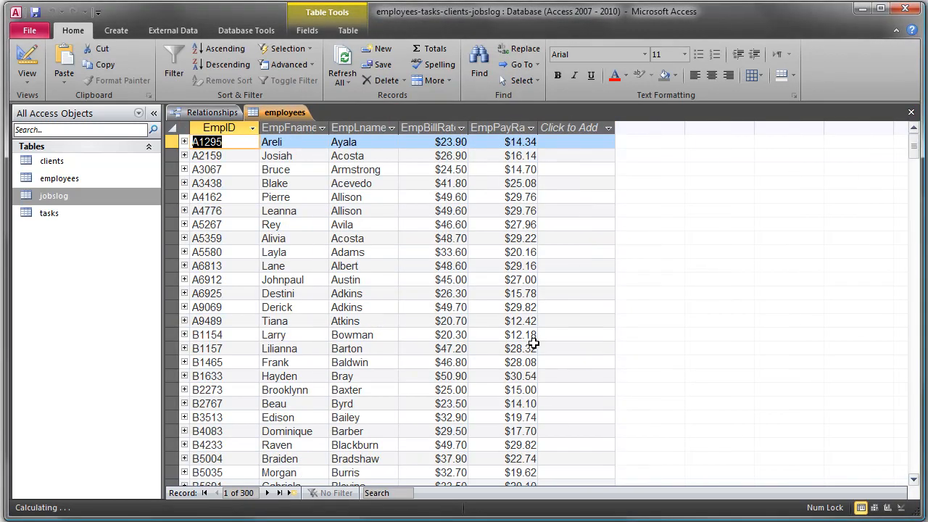
pyautogui.click(911, 113)
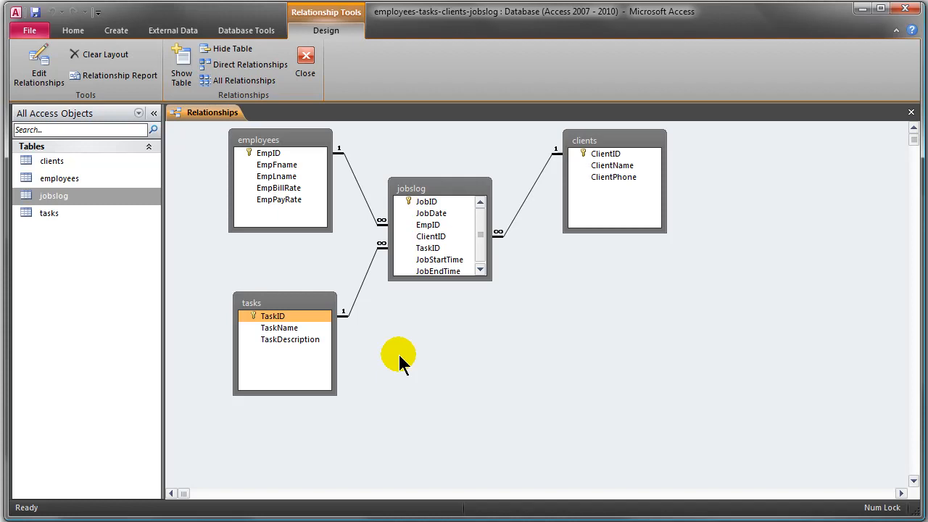
pyautogui.click(306, 64)
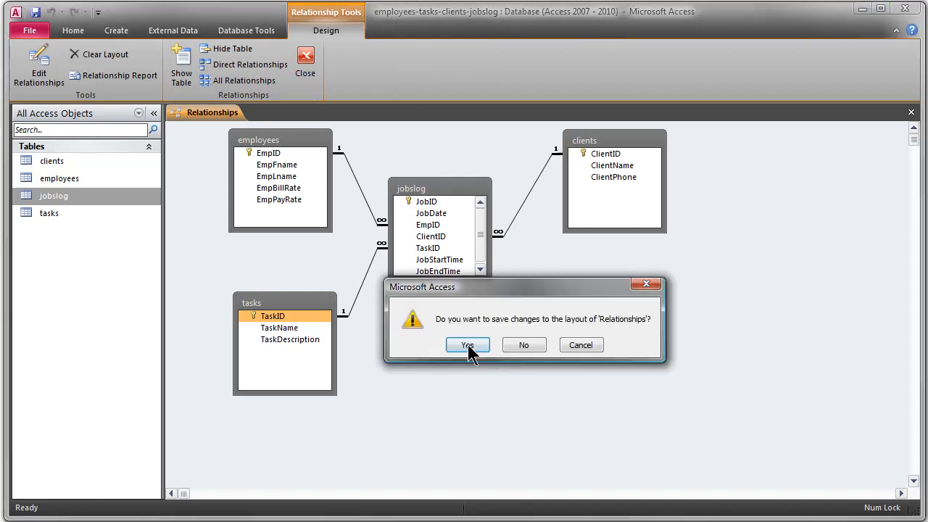
pyautogui.click(477, 348)
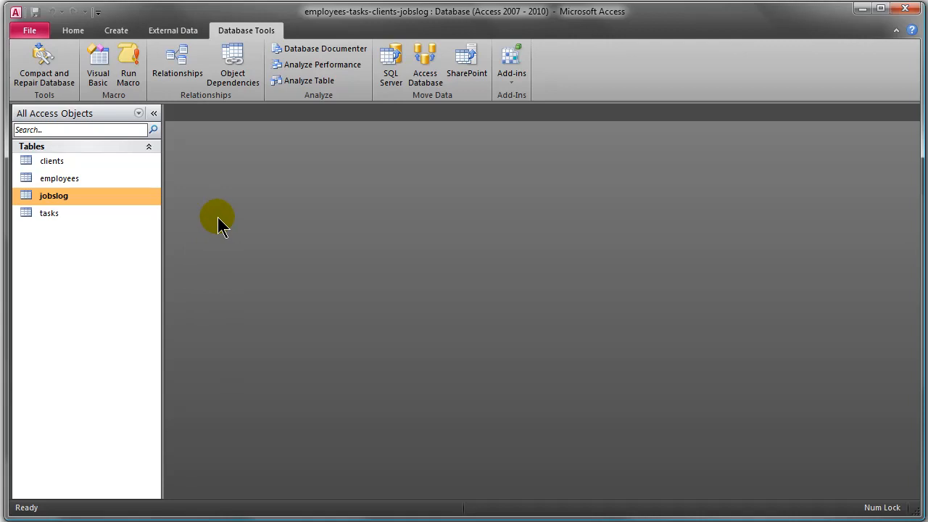
# - Create a new query in Design view, dismissing the Show Table dialog and the Property Sheet
pyautogui.click(115, 33)
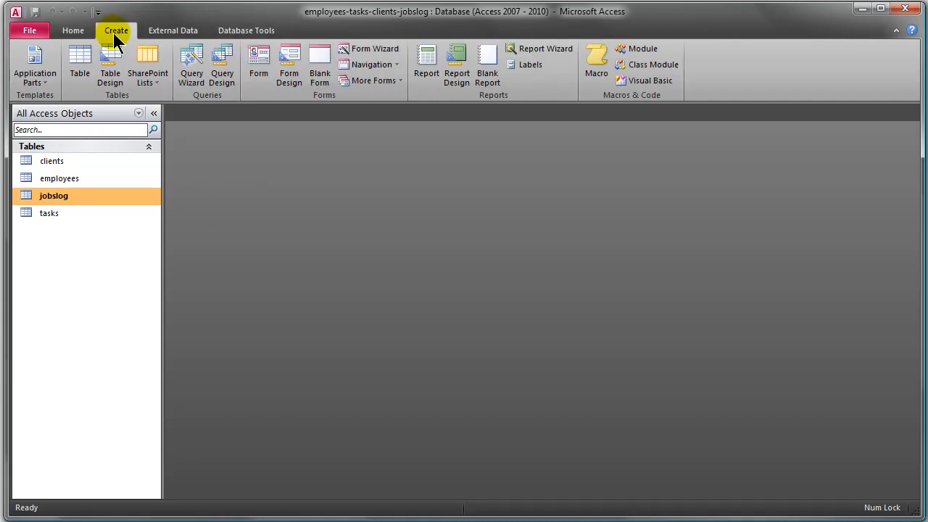
pyautogui.click(221, 76)
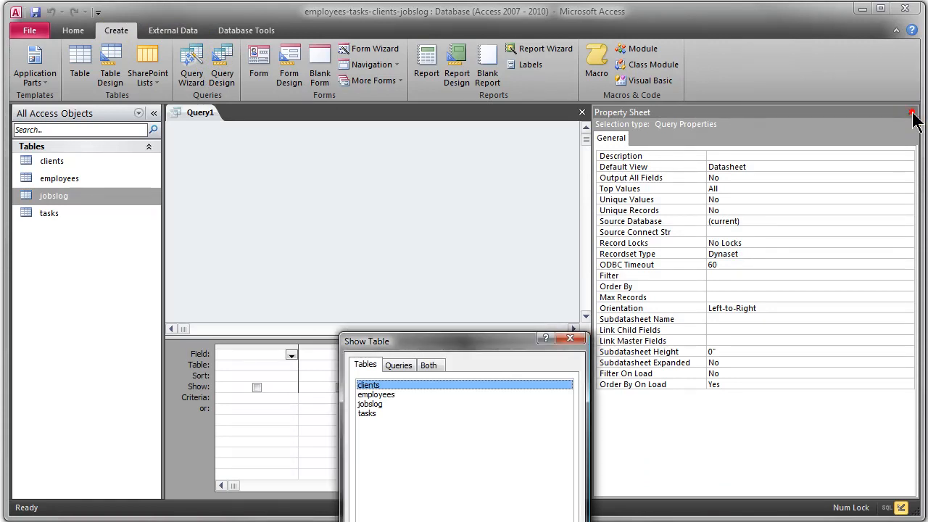
pyautogui.moveTo(495, 340); pyautogui.dragTo(462, 131)
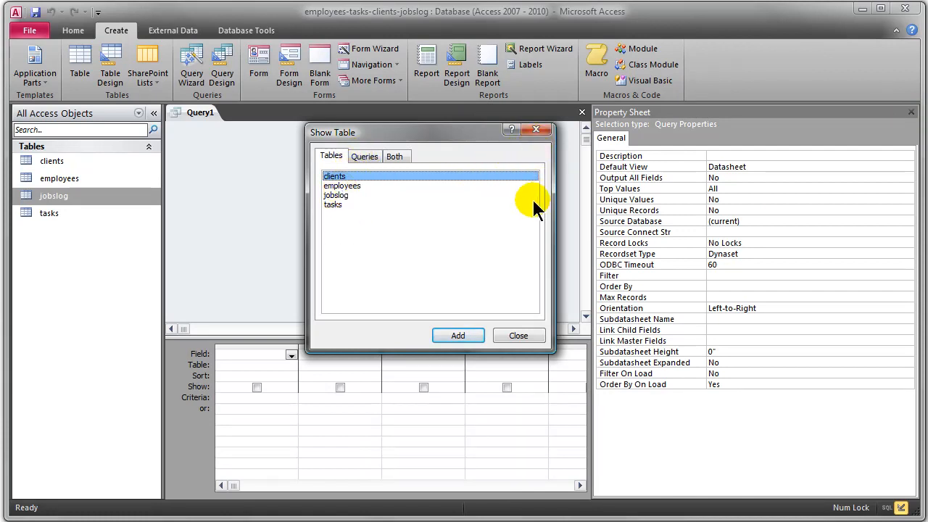
pyautogui.click(520, 333)
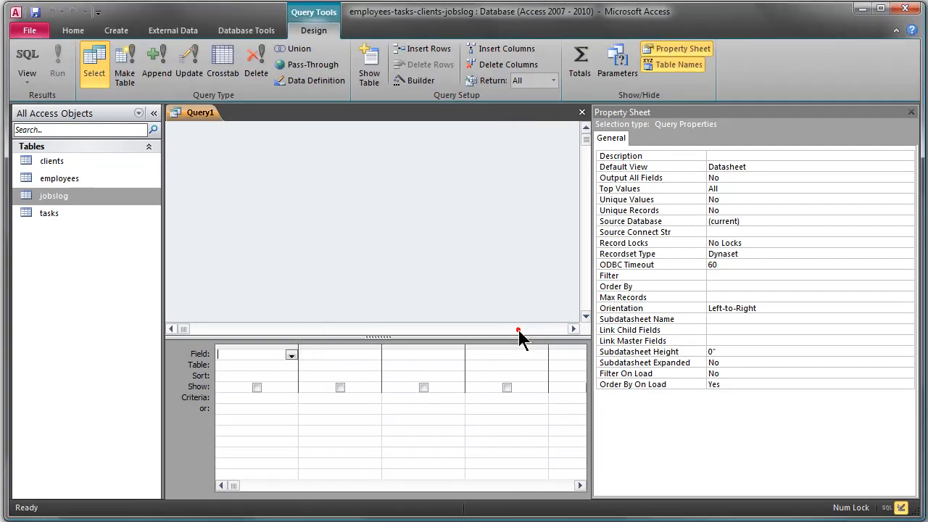
pyautogui.click(911, 113)
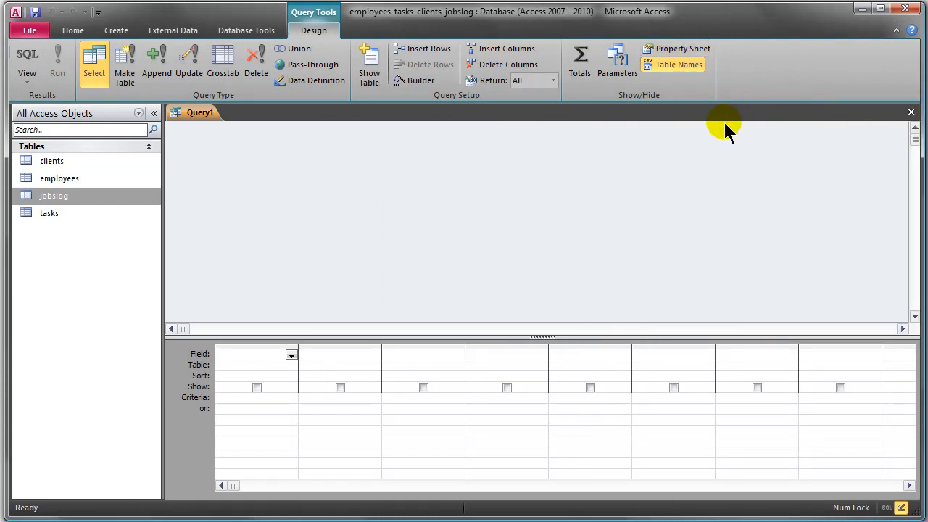
# - Add the clients, employees, jobslog and tasks tables to the query design
pyautogui.click(370, 58)
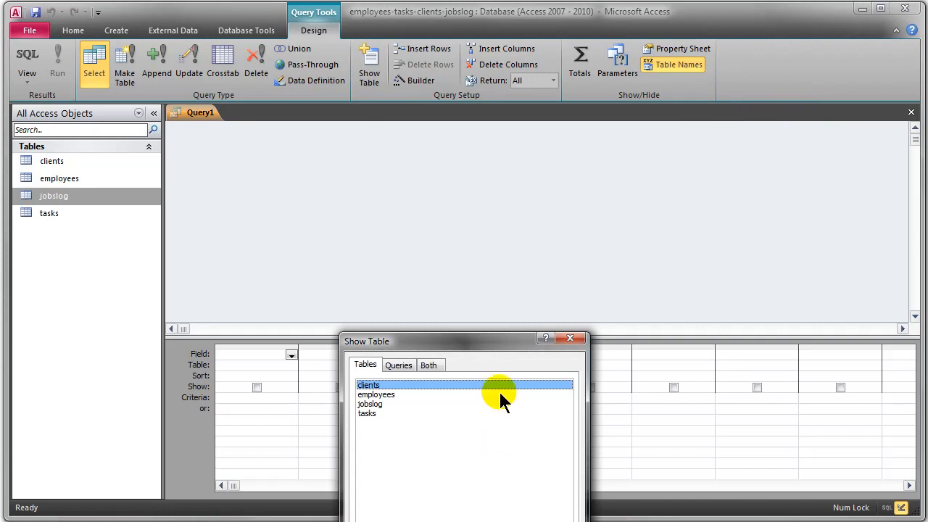
pyautogui.moveTo(470, 344); pyautogui.dragTo(485, 135)
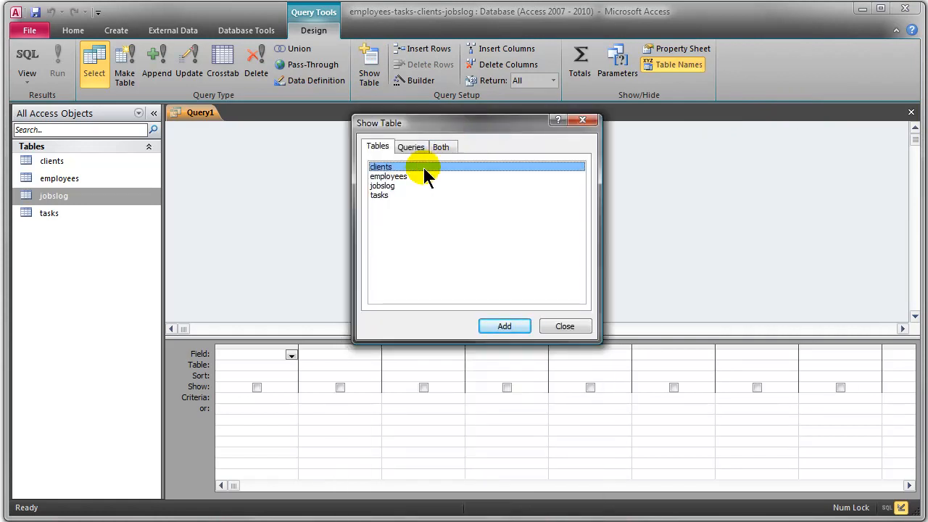
pyautogui.doubleClick(384, 168)
pyautogui.doubleClick(385, 177)
pyautogui.doubleClick(382, 186)
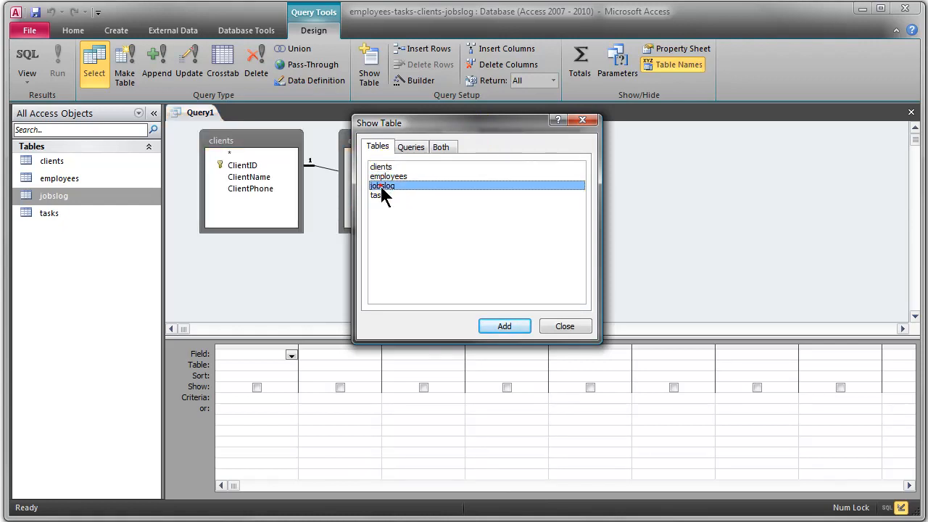
pyautogui.doubleClick(380, 195)
pyautogui.click(564, 327)
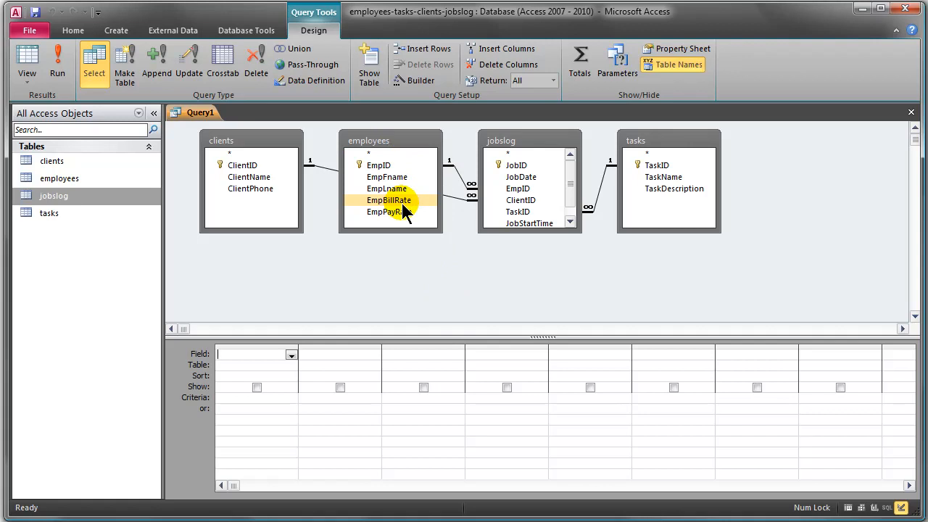
# - Remove the clients, jobslog and tasks tables from the query, then reposition the employees table and enlarge the design grid's area
pyautogui.click(278, 143)
pyautogui.press('Delete')
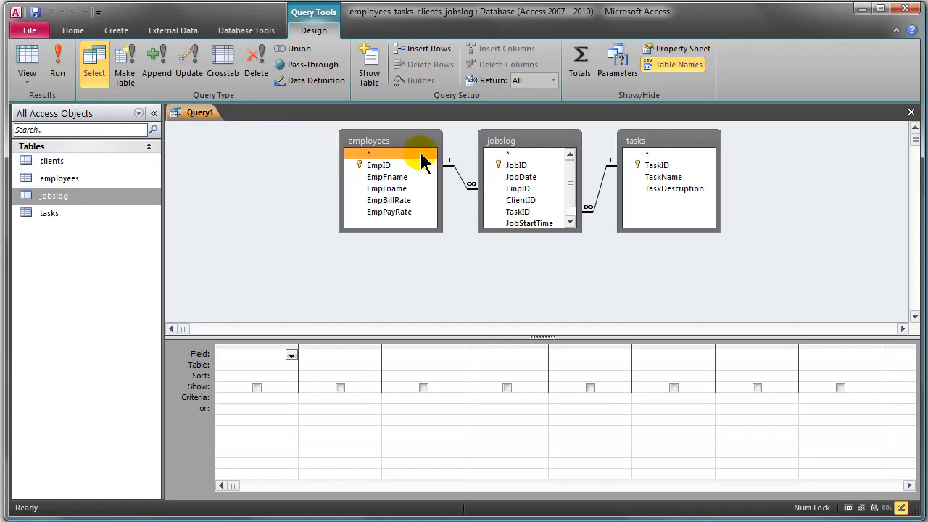
pyautogui.click(506, 142)
pyautogui.press('Delete')
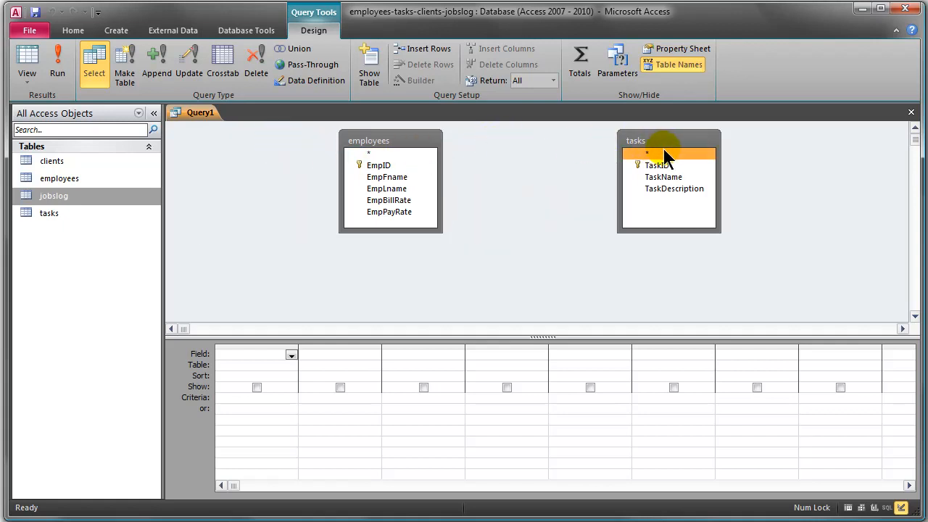
pyautogui.click(687, 141)
pyautogui.press('Delete')
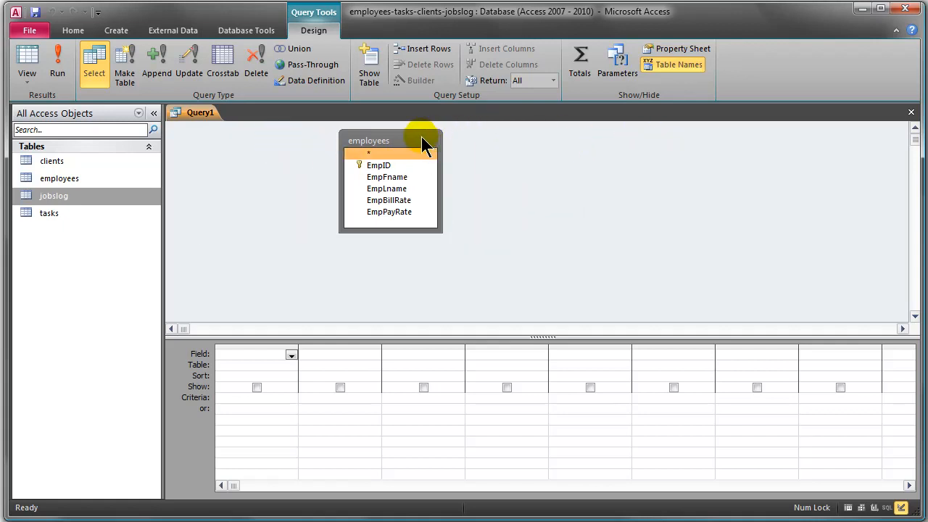
pyautogui.moveTo(423, 142); pyautogui.dragTo(325, 144)
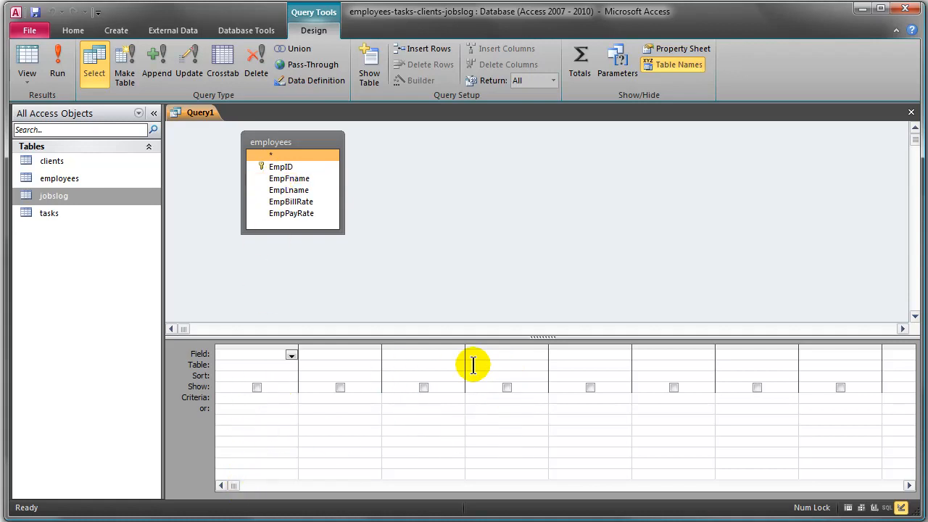
pyautogui.moveTo(543, 338); pyautogui.dragTo(537, 266)
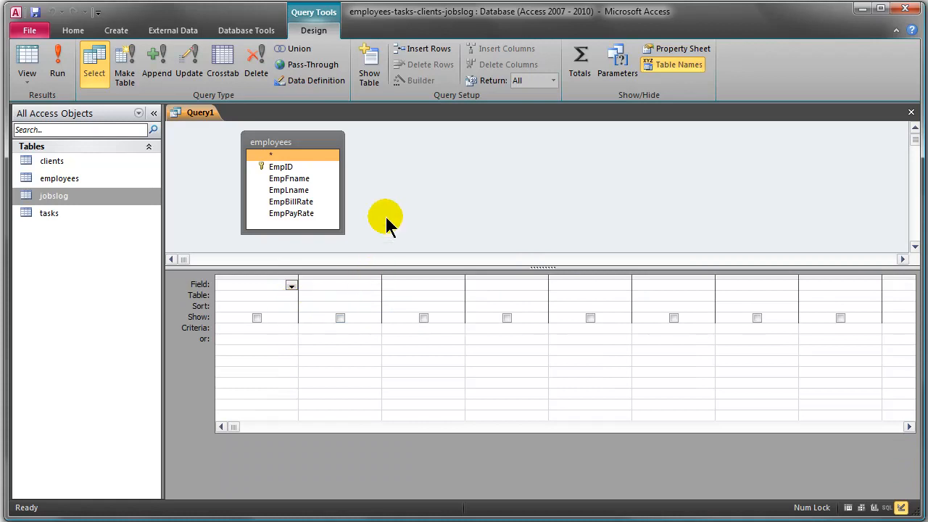
# - Add the EmpID, EmpFname, EmpLname and EmpPayRate fields from employees to the query and run it
pyautogui.doubleClick(284, 171)
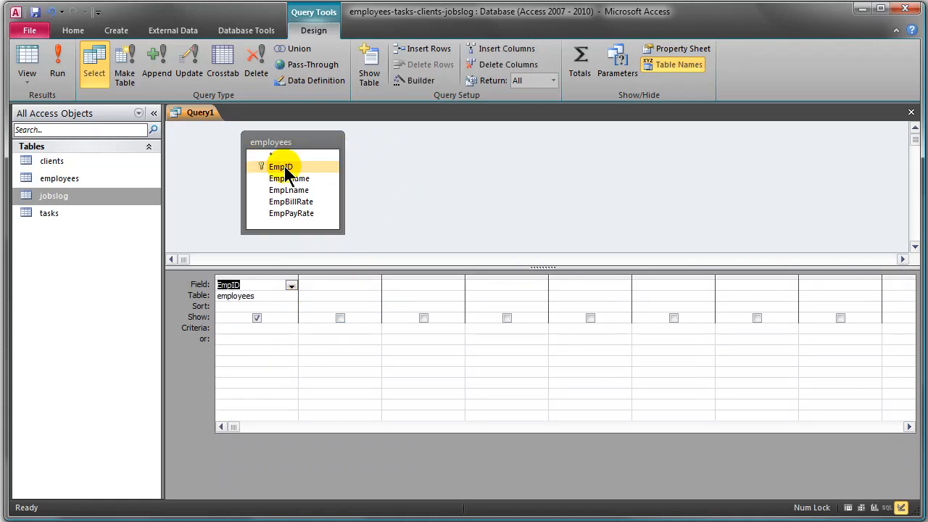
pyautogui.doubleClick(295, 180)
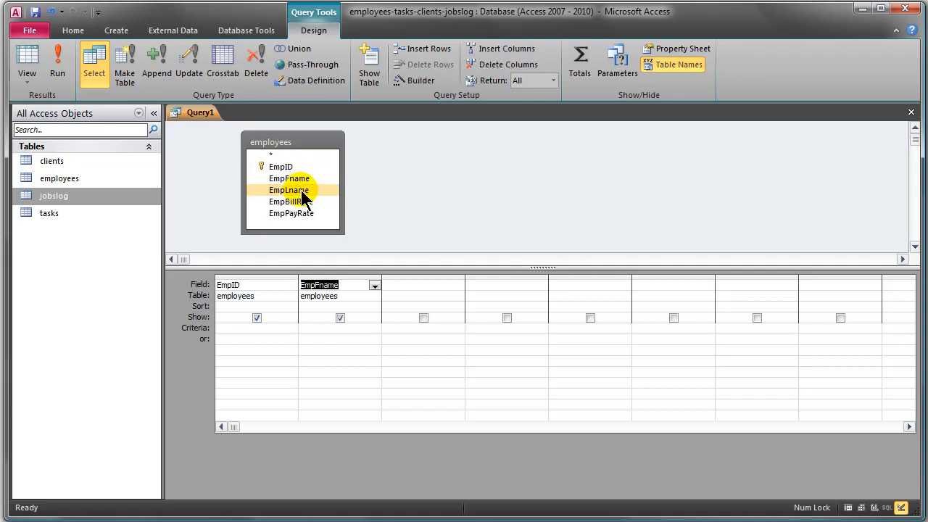
pyautogui.doubleClick(297, 191)
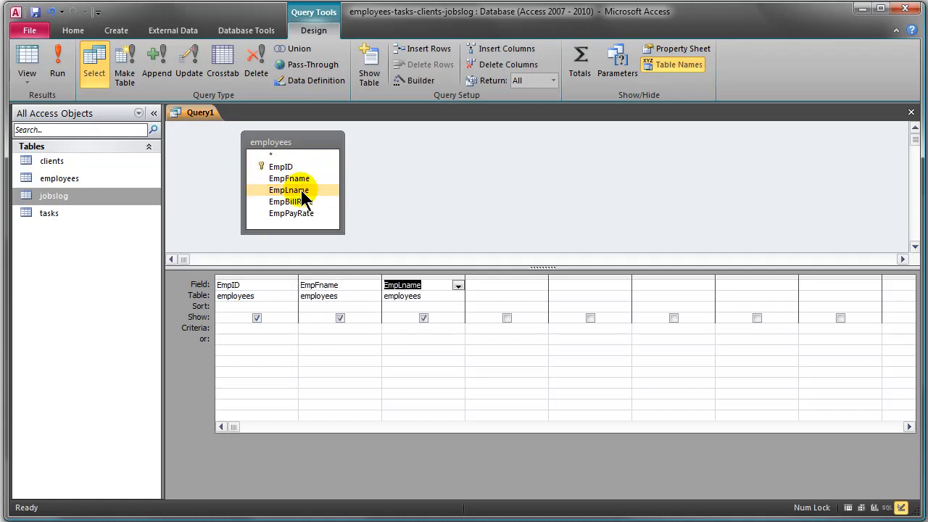
pyautogui.doubleClick(300, 215)
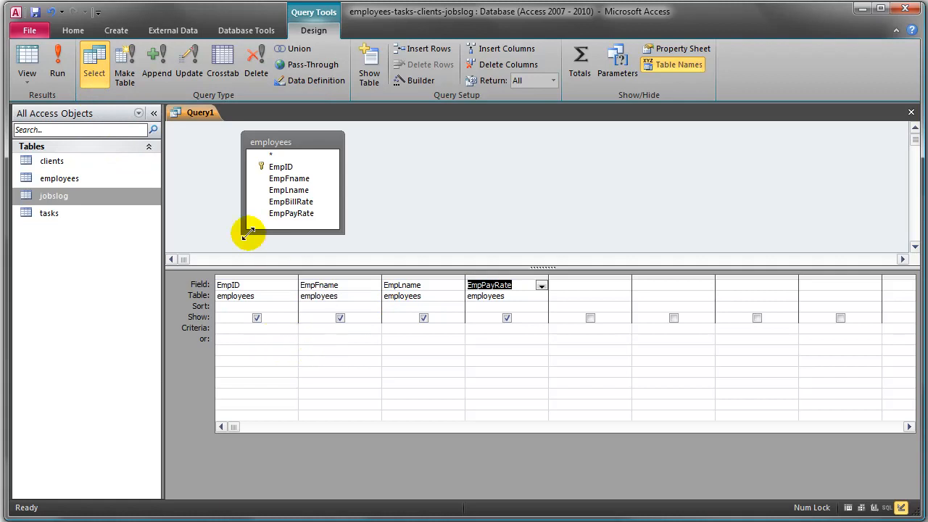
pyautogui.click(58, 59)
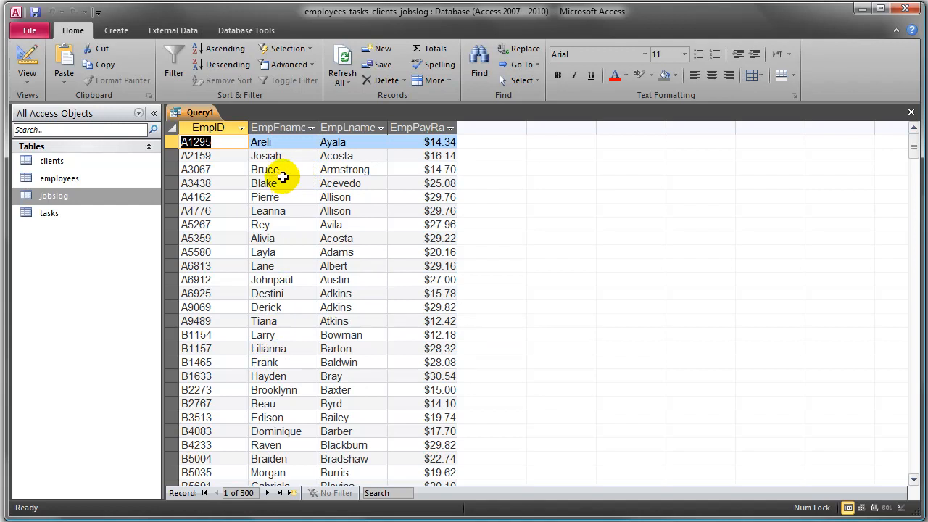
# - Set the EmpFname criterion to the first name of the third employee listed and run the query
pyautogui.click(28, 58)
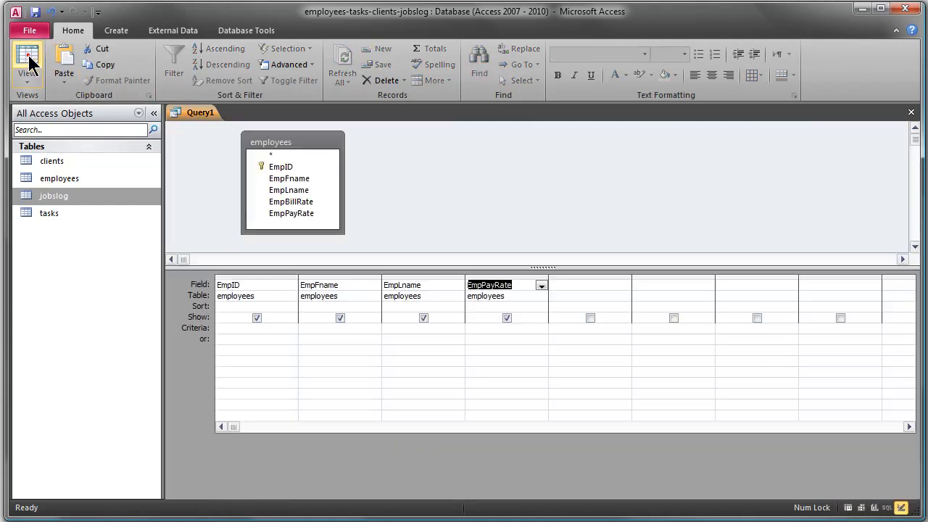
pyautogui.click(310, 328)
pyautogui.click(309, 324)
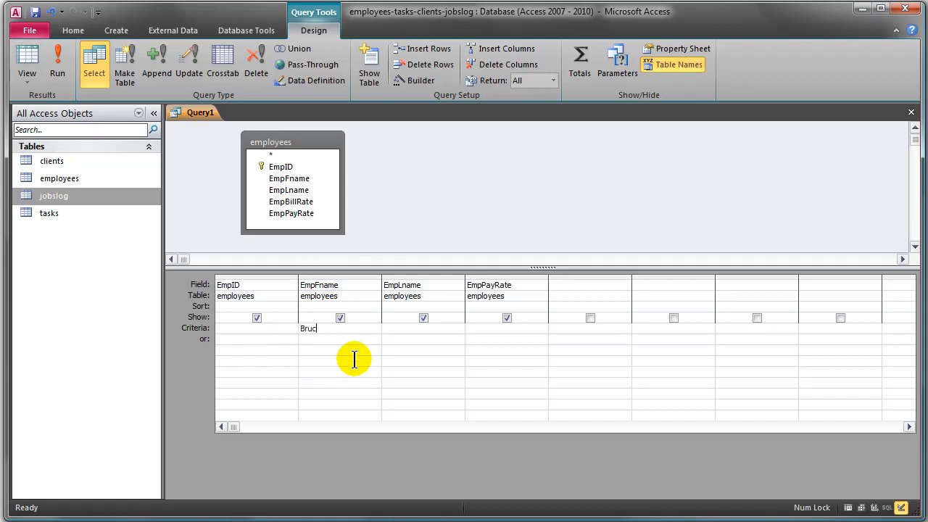
pyautogui.press('Tab')
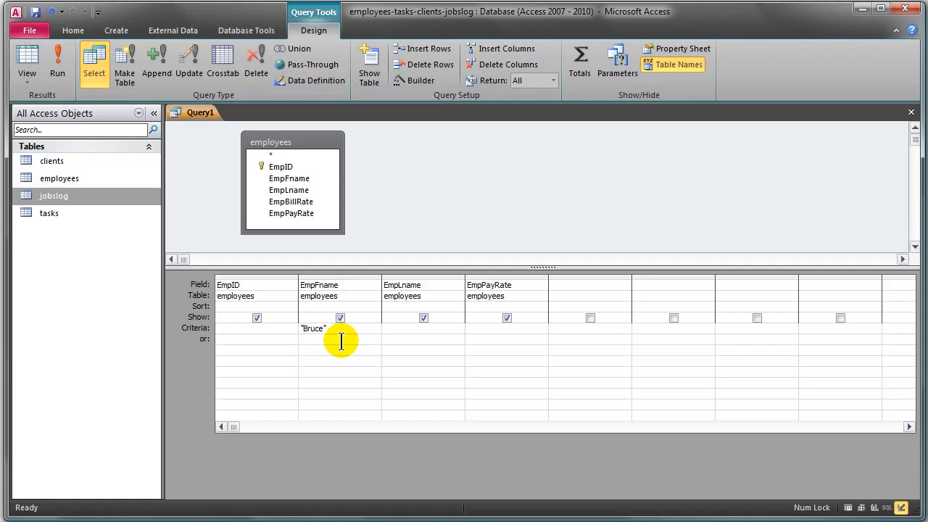
pyautogui.click(63, 63)
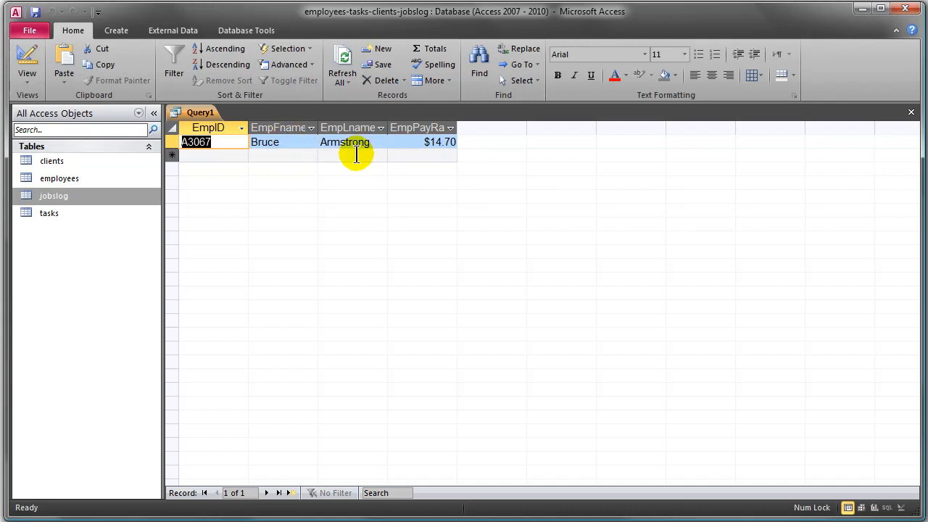
# - Replace the EmpFname criterion with an EmpLname criterion using that employee's last name, and run the query
pyautogui.click(28, 62)
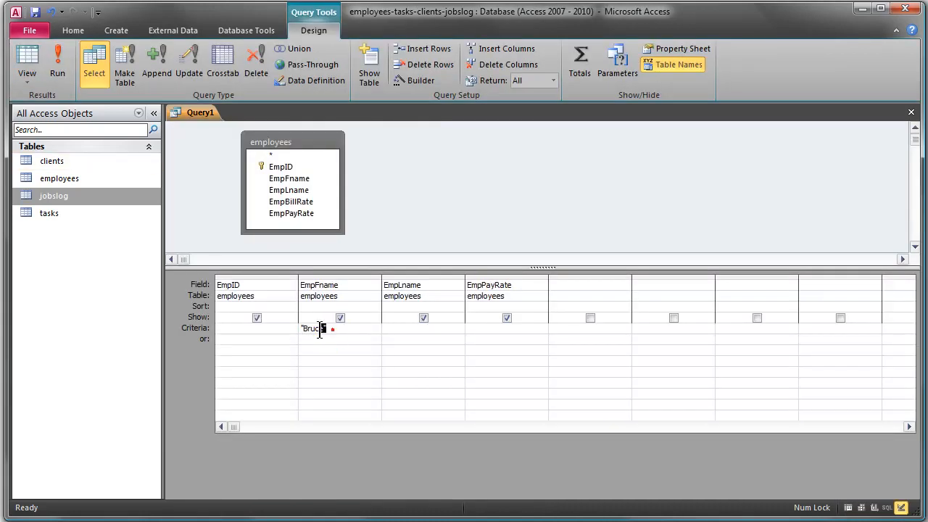
pyautogui.moveTo(320, 332); pyautogui.dragTo(250, 326)
pyautogui.press('Delete')
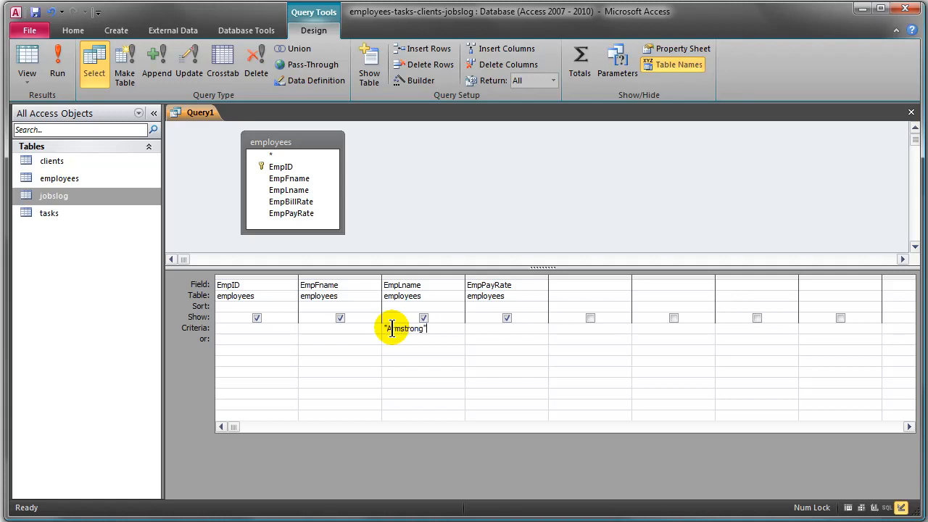
pyautogui.click(59, 64)
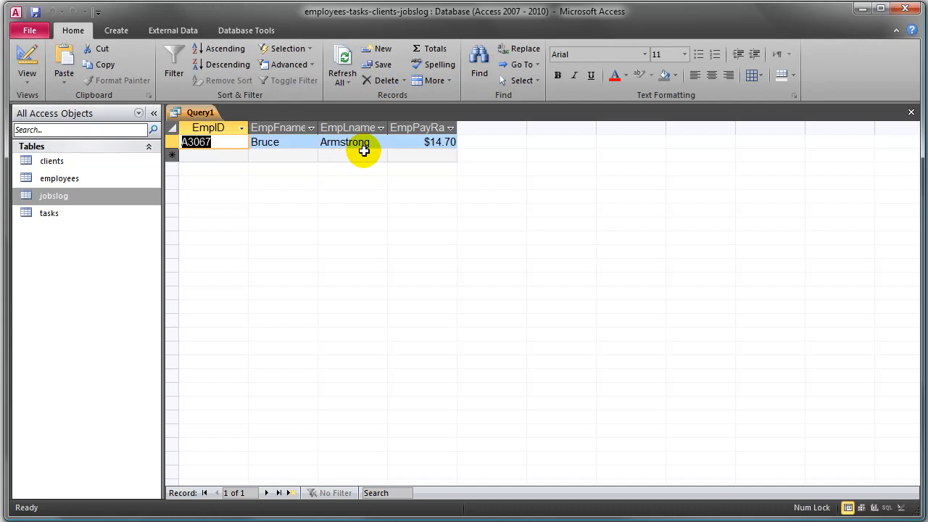
# - Clear the EmpLname criterion and run the query for all employees
pyautogui.click(26, 57)
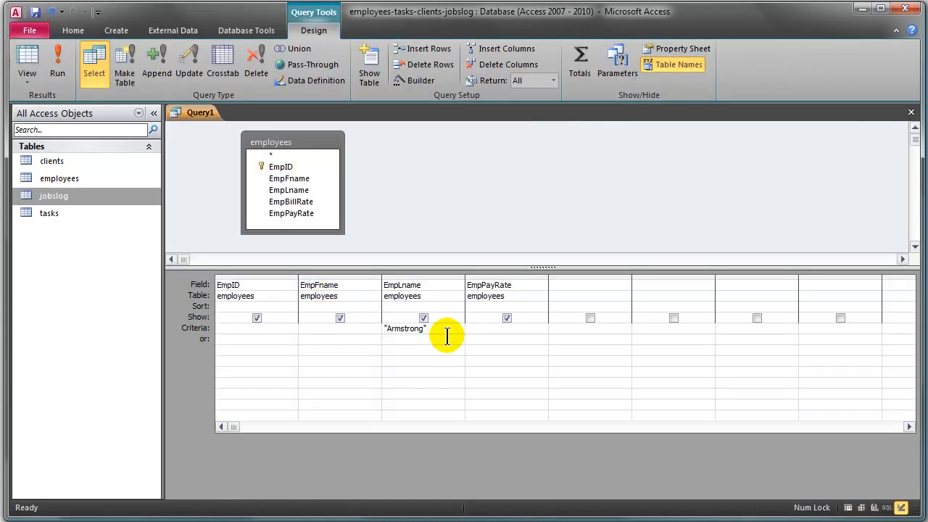
pyautogui.moveTo(447, 336); pyautogui.dragTo(331, 328)
pyautogui.press('Delete')
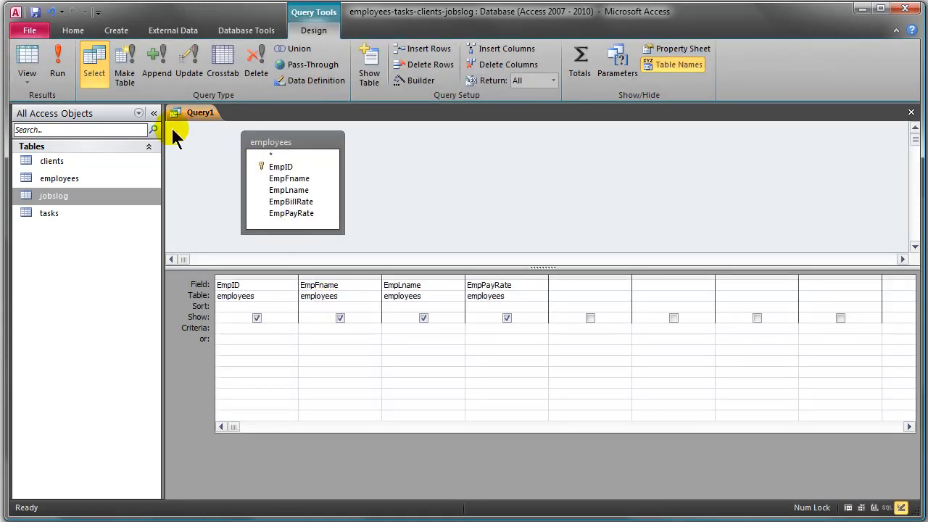
pyautogui.click(59, 65)
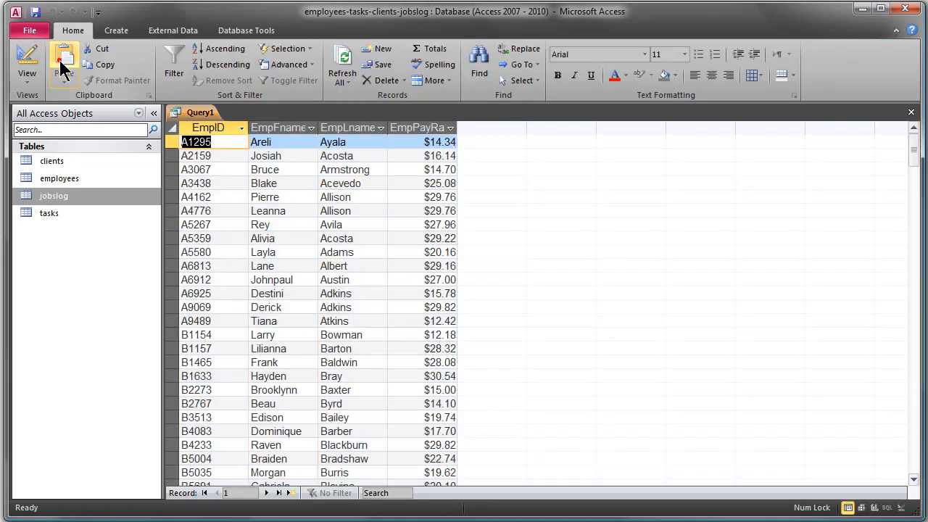
# - Sort the query results by EmpLname in ascending order and check the second and third records' last names
pyautogui.click(338, 172)
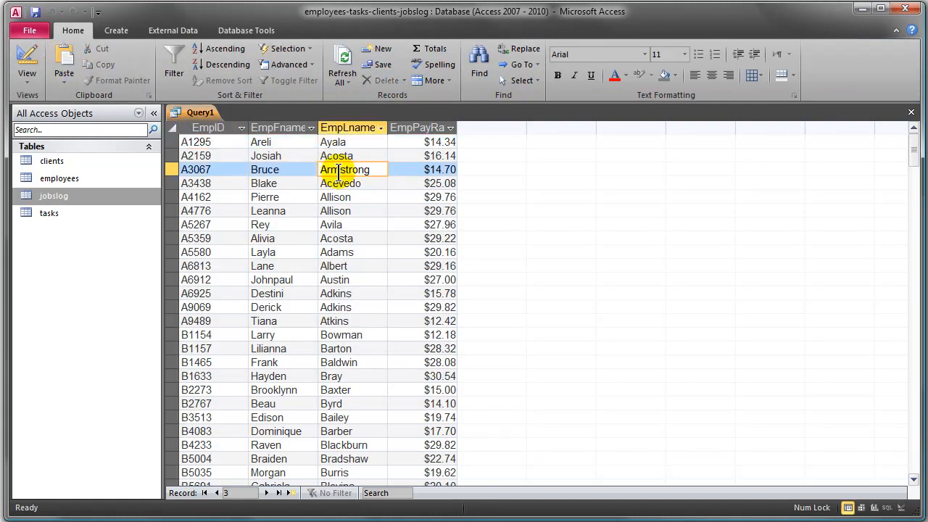
pyautogui.click(224, 50)
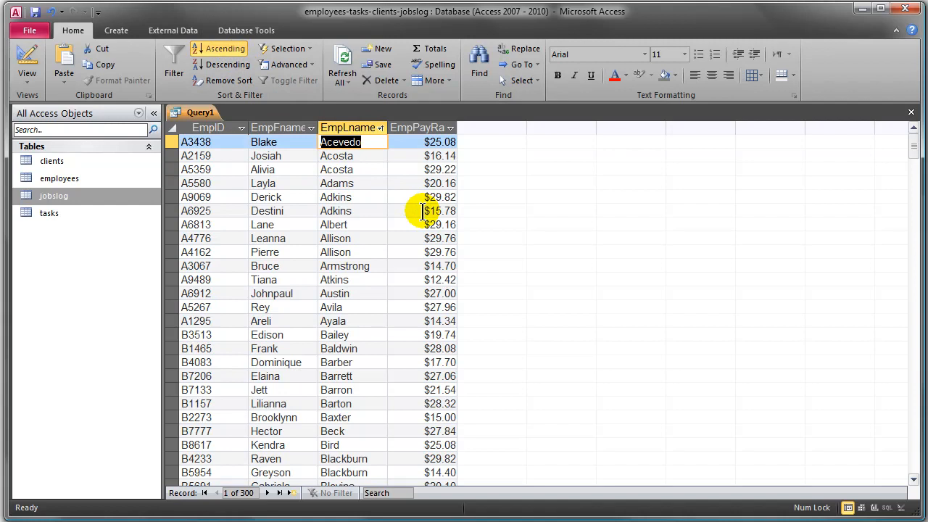
pyautogui.click(366, 167)
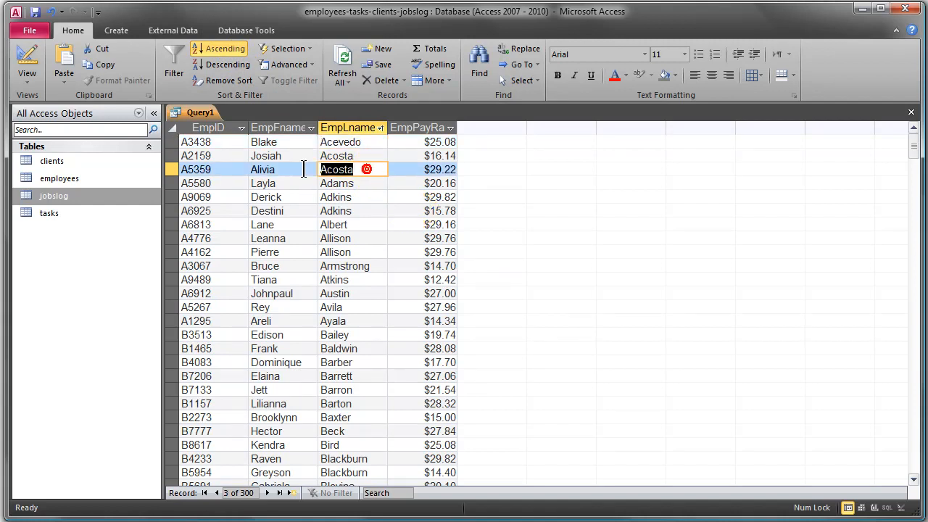
pyautogui.click(356, 153)
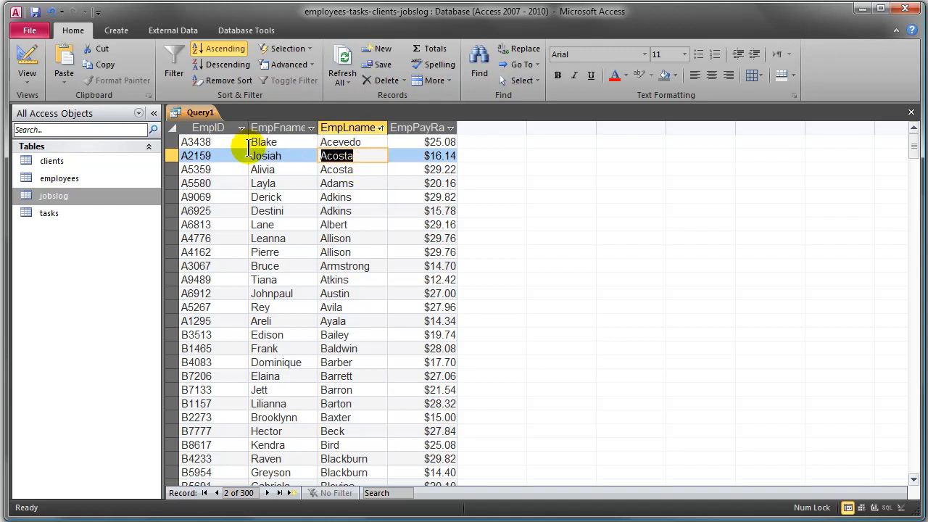
# - Set the EmpLname criterion to the last name shared by two employees, run the query and compare their EmpID values
pyautogui.click(27, 60)
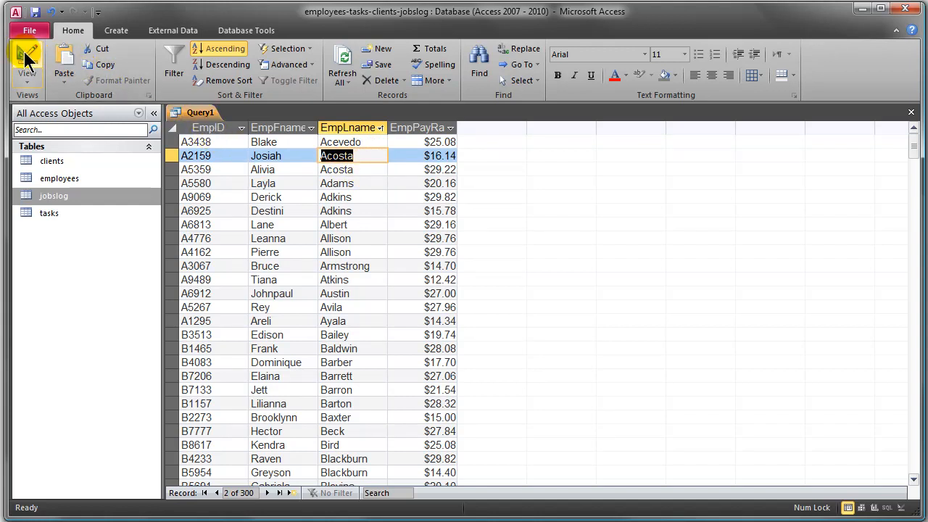
pyautogui.click(402, 327)
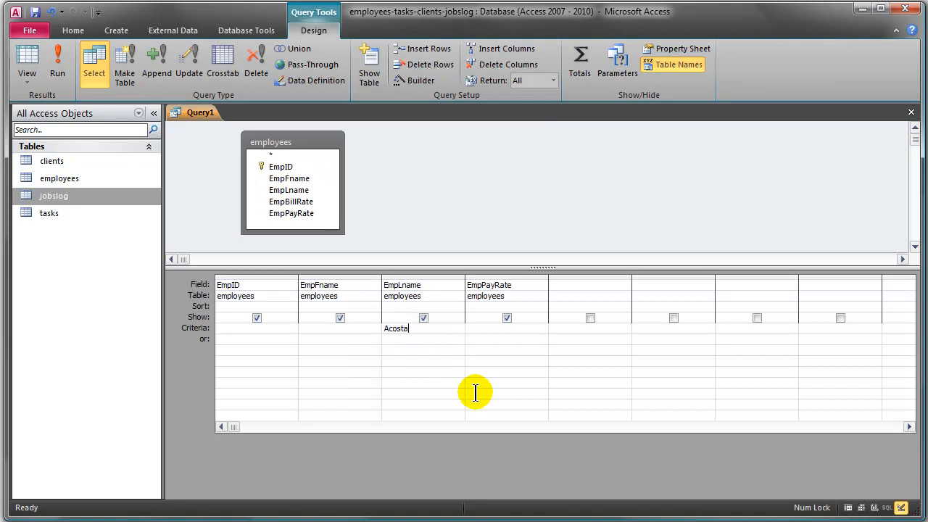
pyautogui.click(475, 392)
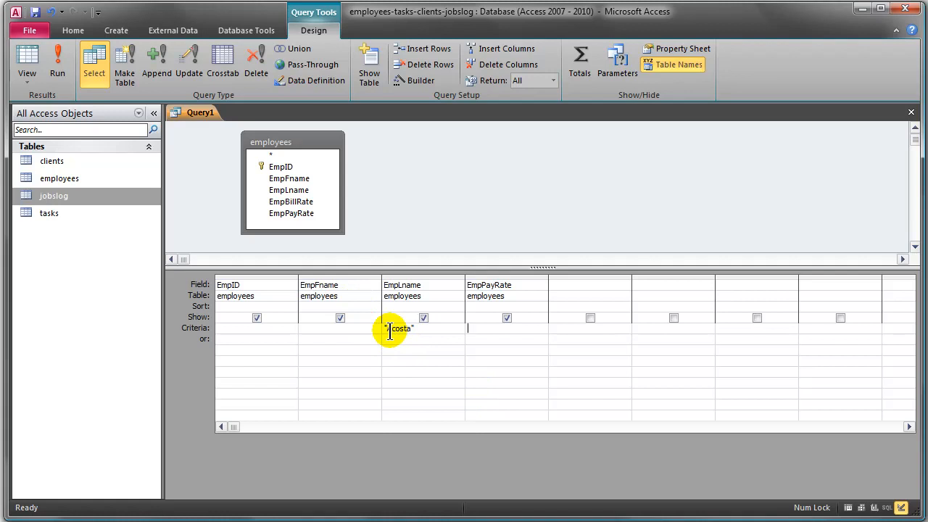
pyautogui.click(57, 65)
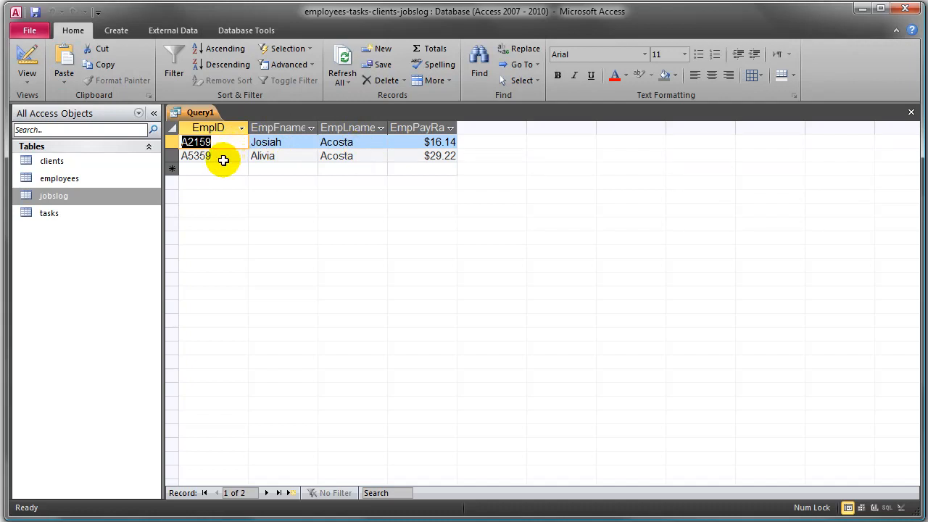
pyautogui.click(214, 154)
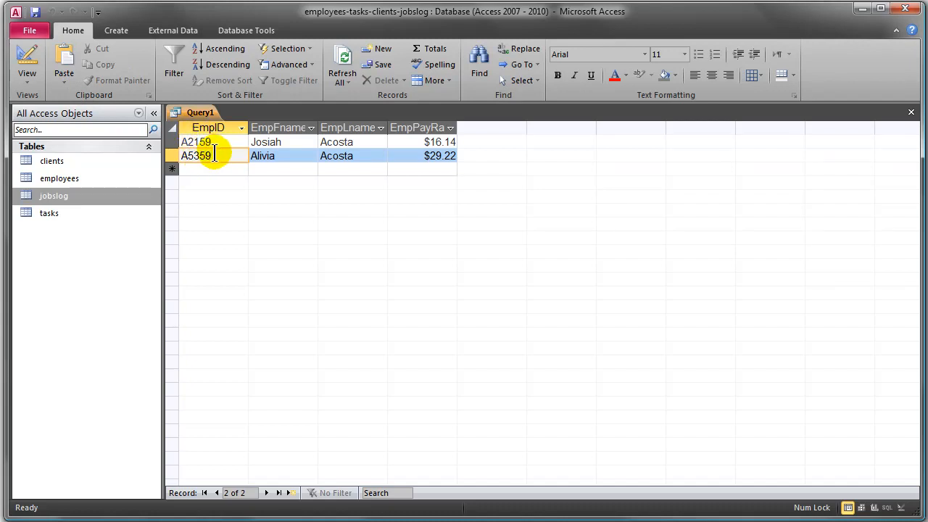
pyautogui.click(194, 143)
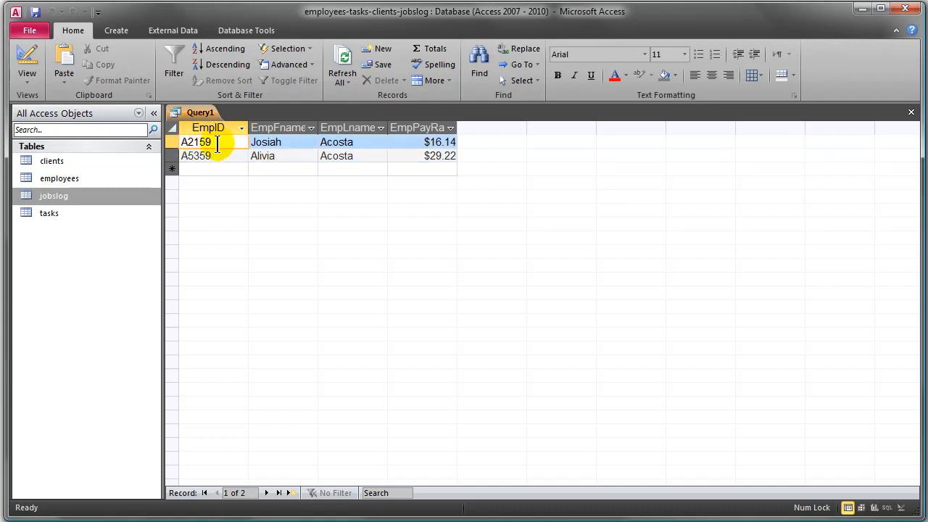
pyautogui.moveTo(218, 143); pyautogui.dragTo(164, 143)
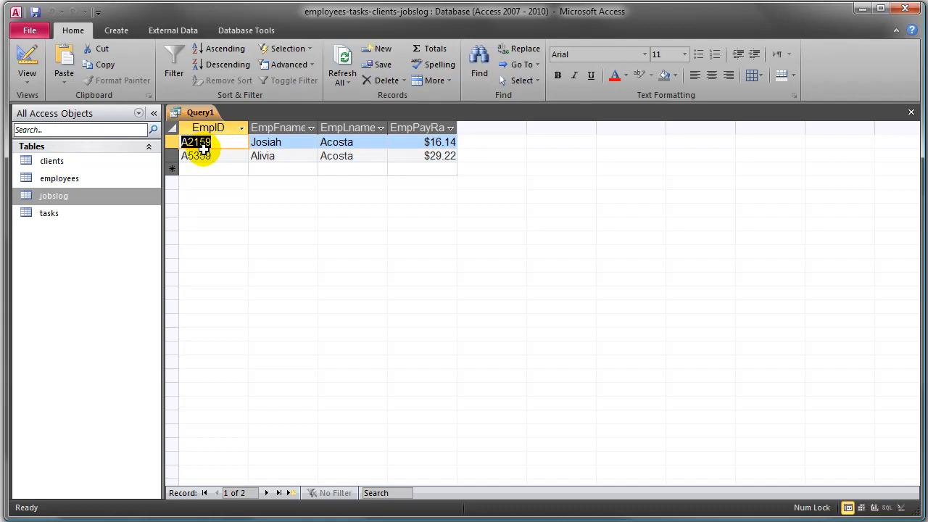
# - Remove the EmpLname criterion and run the query without any filter
pyautogui.click(29, 62)
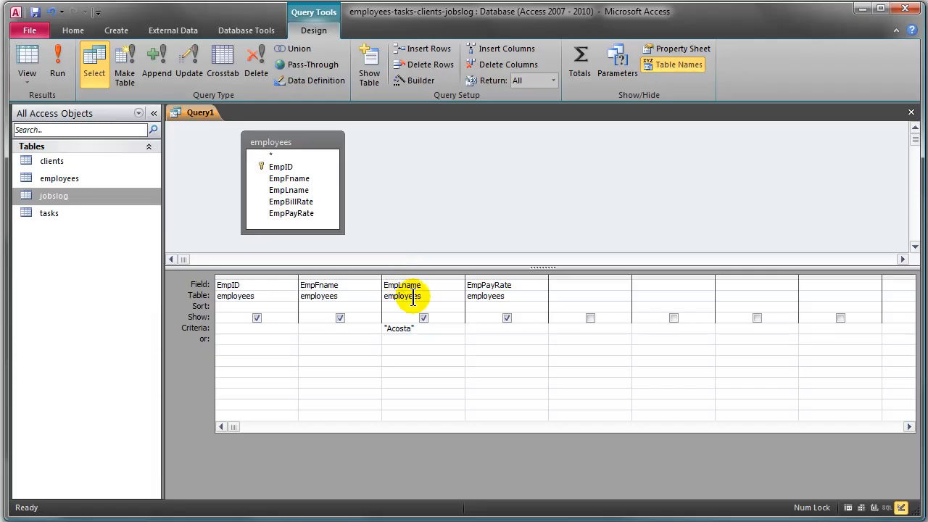
pyautogui.click(464, 326)
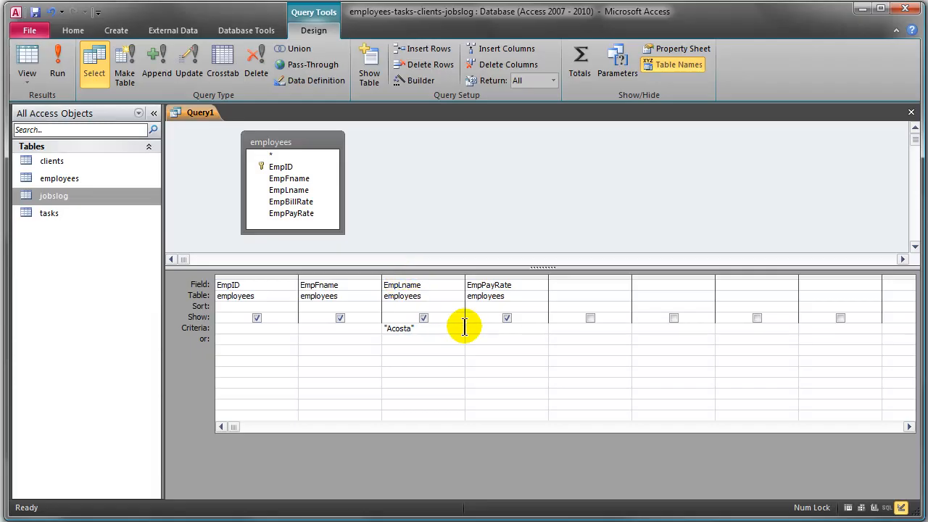
pyautogui.doubleClick(433, 330)
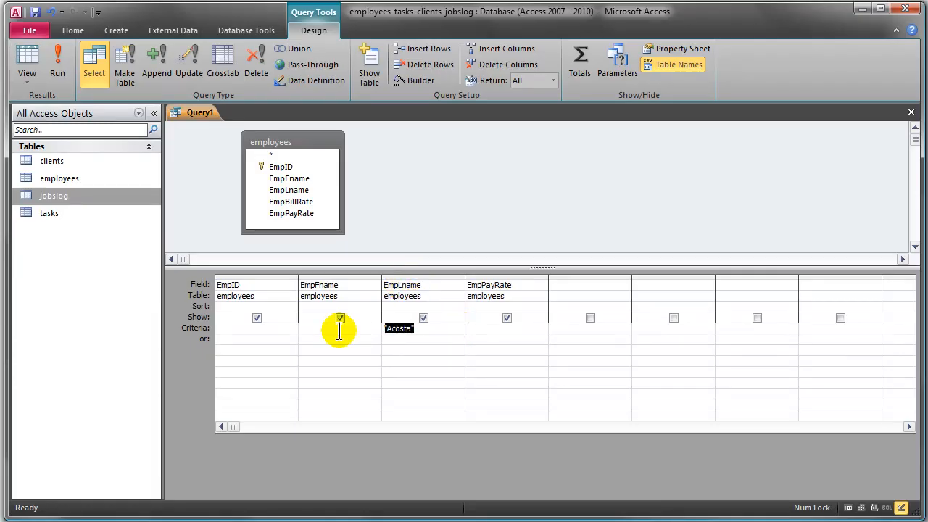
pyautogui.press('Delete')
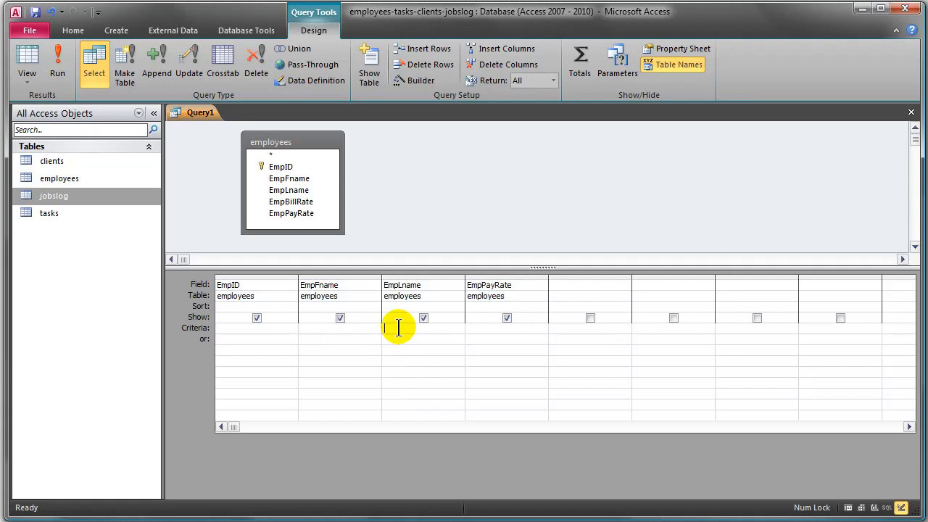
pyautogui.click(475, 328)
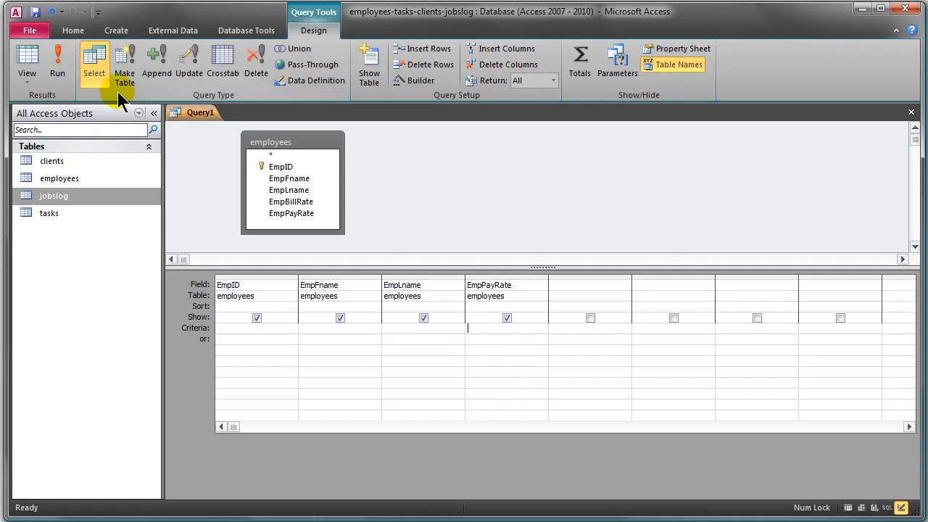
pyautogui.click(61, 66)
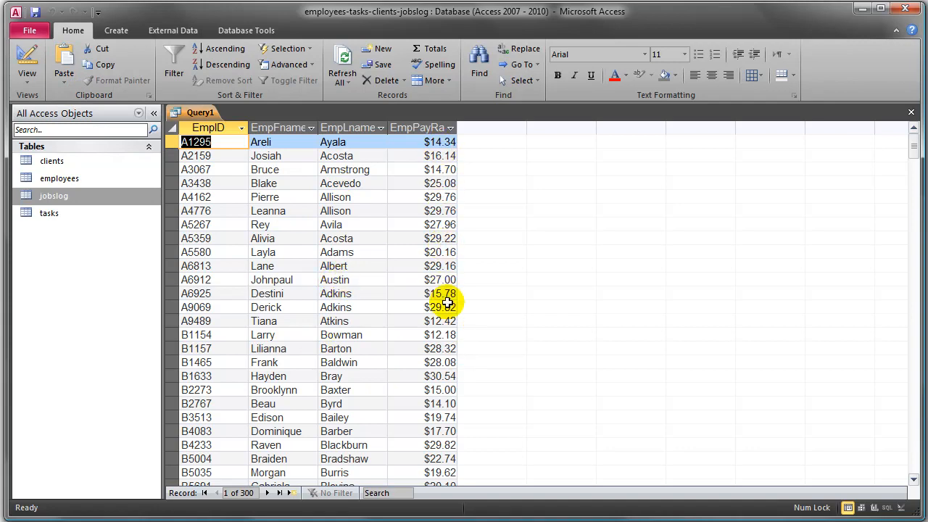
# - Set the EmpPayRate criterion to >20 and run the query
pyautogui.scroll(-10, 442, 290)
pyautogui.scroll(7, 438, 271)
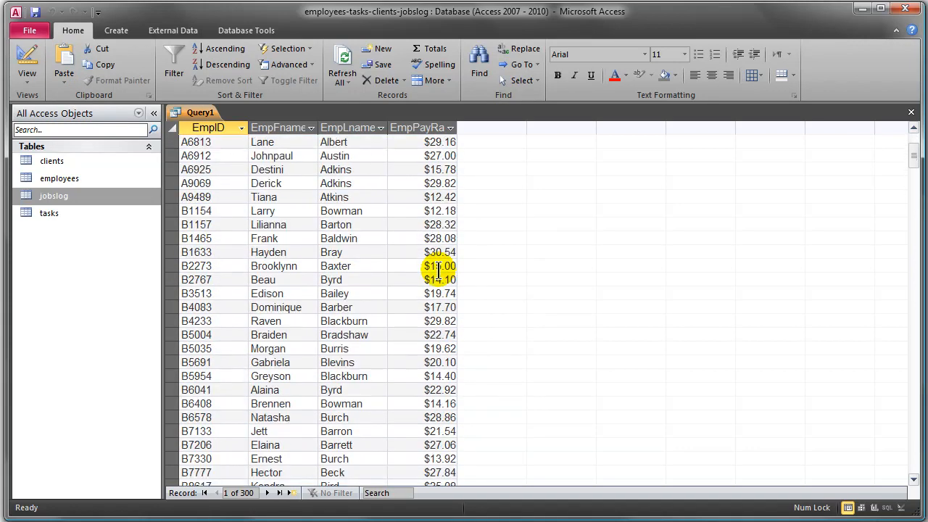
pyautogui.scroll(3, 438, 271)
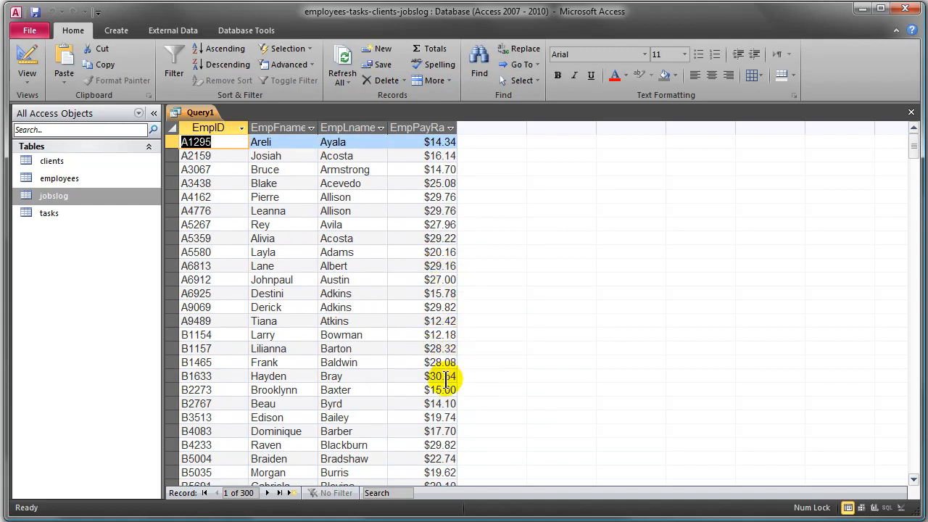
pyautogui.click(27, 61)
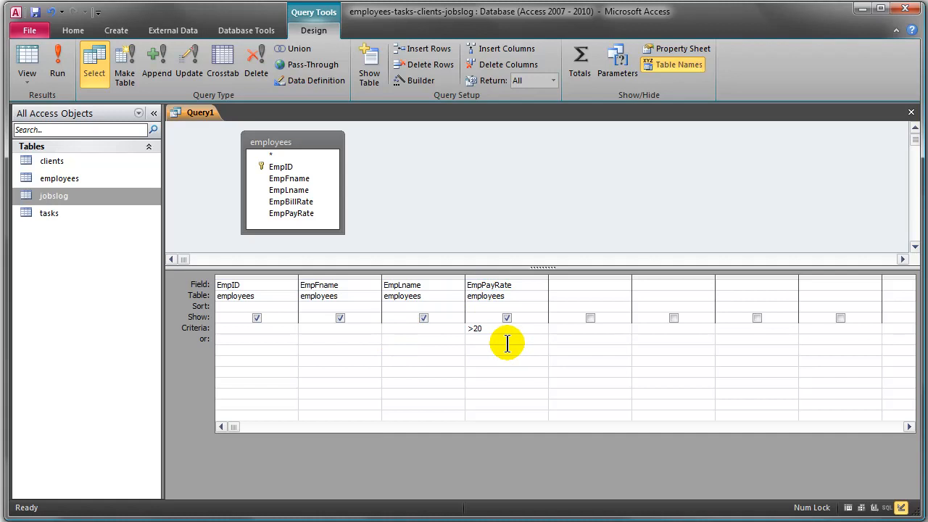
pyautogui.click(61, 61)
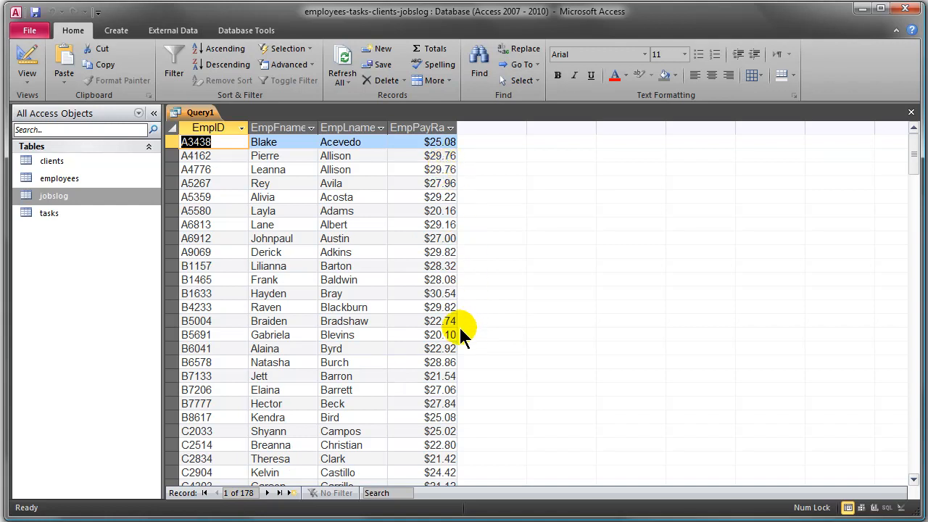
# - Change the EmpPayRate criterion to >28 and run the query
pyautogui.click(27, 59)
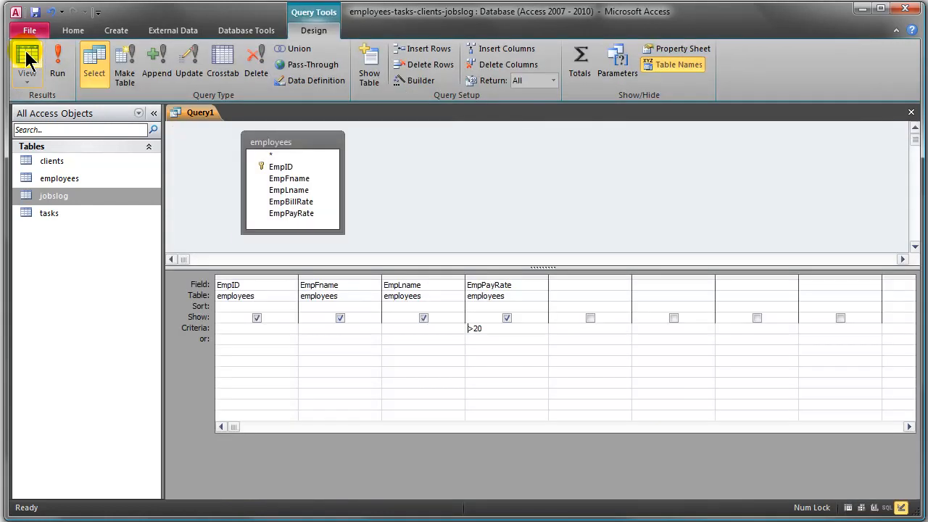
pyautogui.click(474, 329)
pyautogui.write('28')
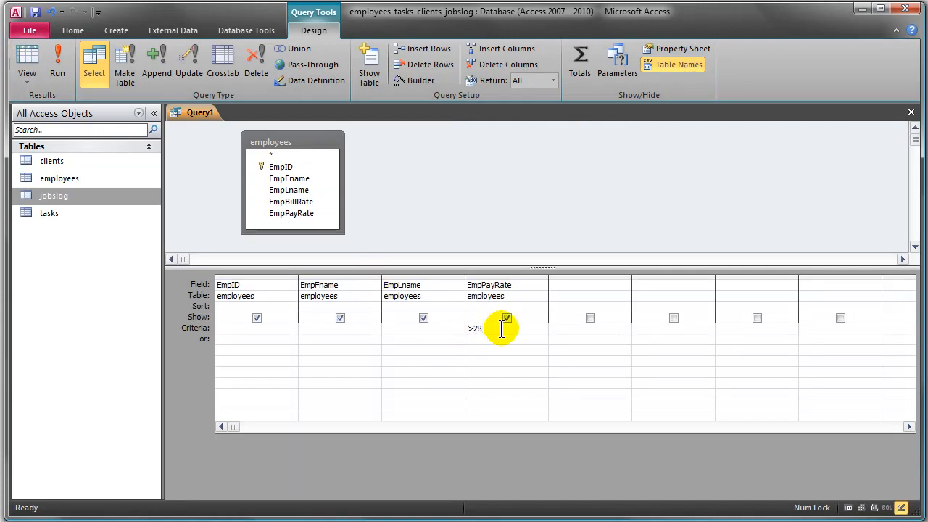
pyautogui.click(62, 58)
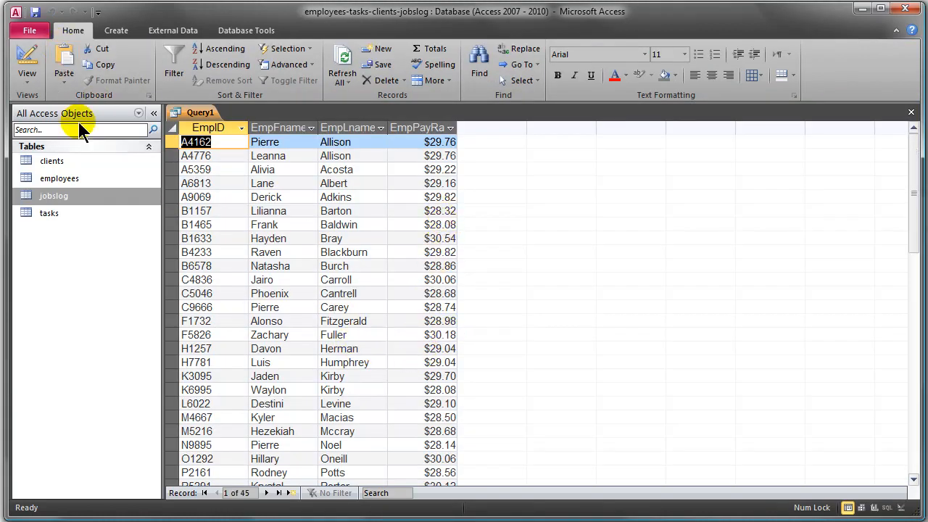
# - Change the EmpPayRate criterion to >30 and run the query
pyautogui.click(27, 62)
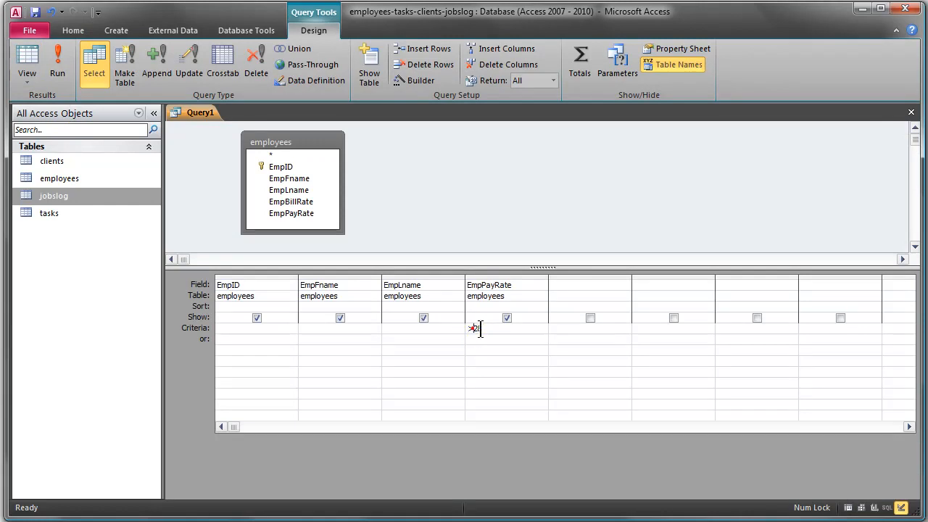
pyautogui.moveTo(473, 328); pyautogui.dragTo(511, 329)
pyautogui.write('30')
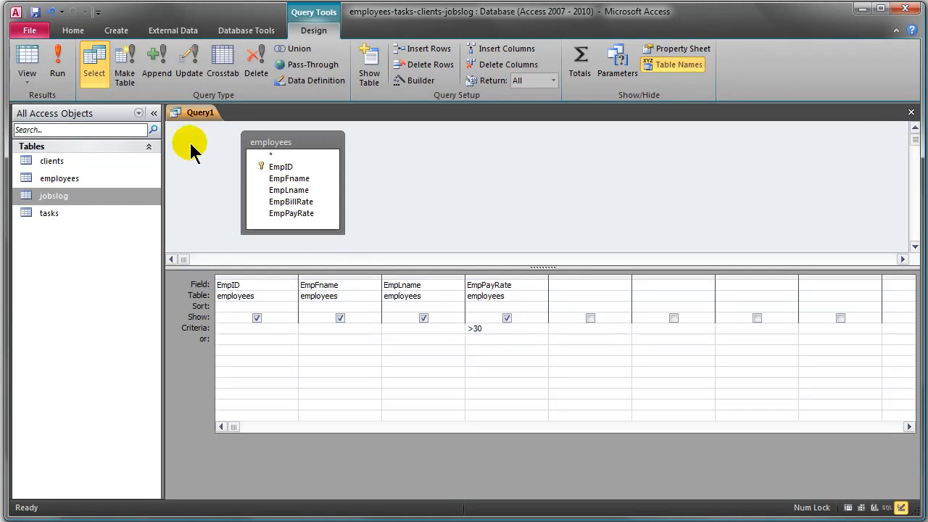
pyautogui.click(62, 58)
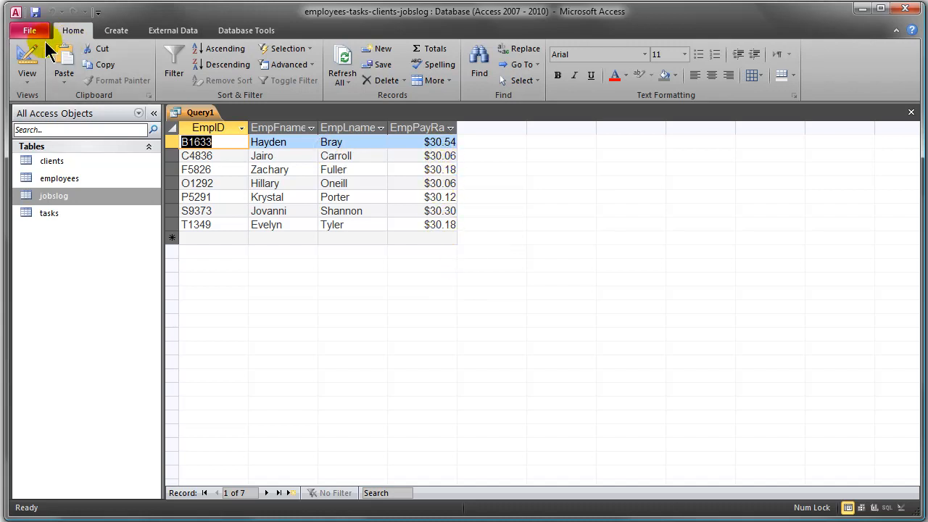
# - Set the EmpPayRate criterion to >25 And <30, run the query and look through the returned pay rates
pyautogui.click(27, 58)
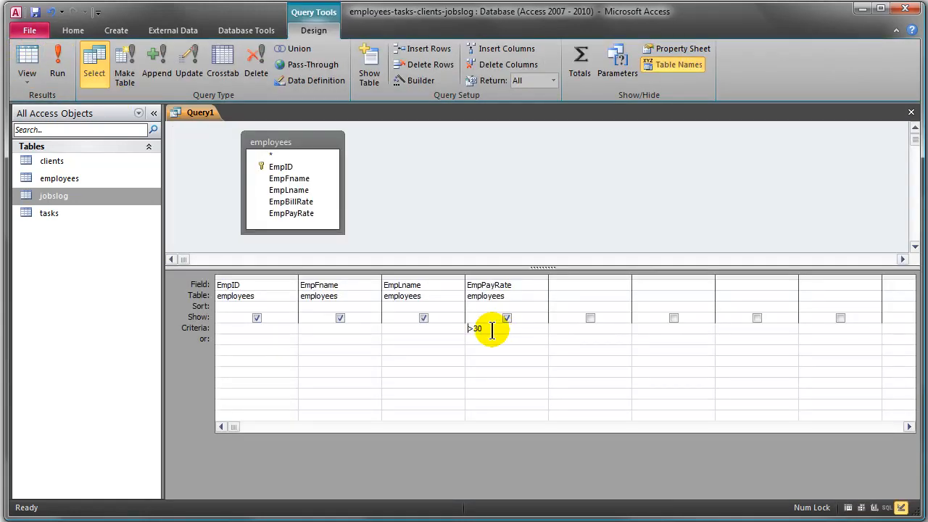
pyautogui.moveTo(483, 328); pyautogui.dragTo(450, 328)
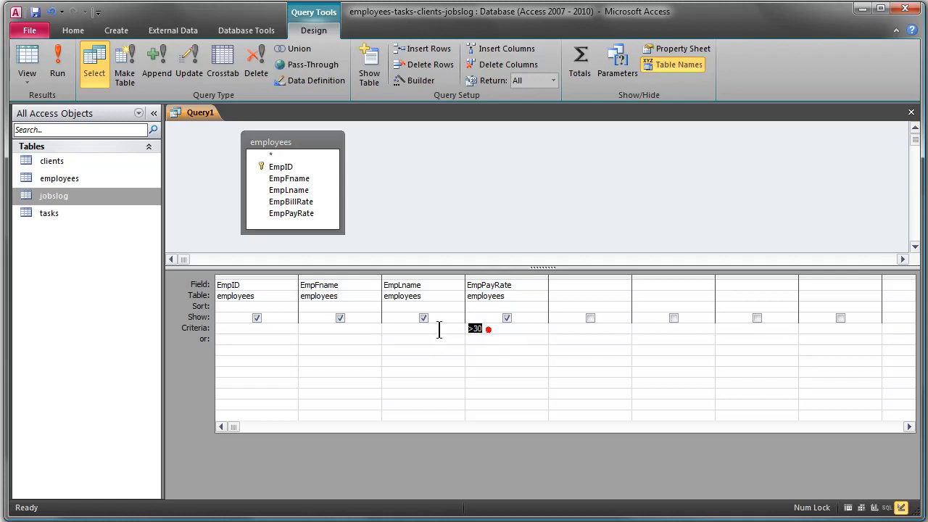
pyautogui.write('>25')
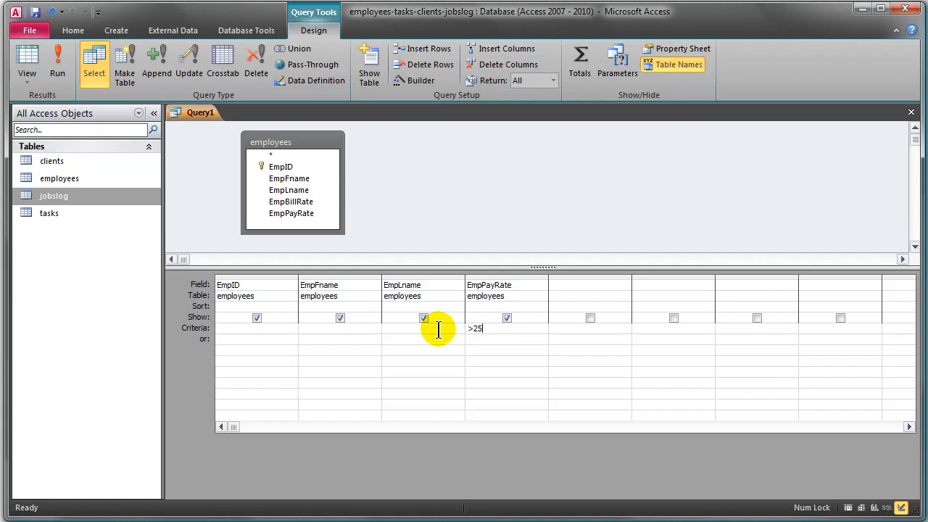
pyautogui.write(' An')
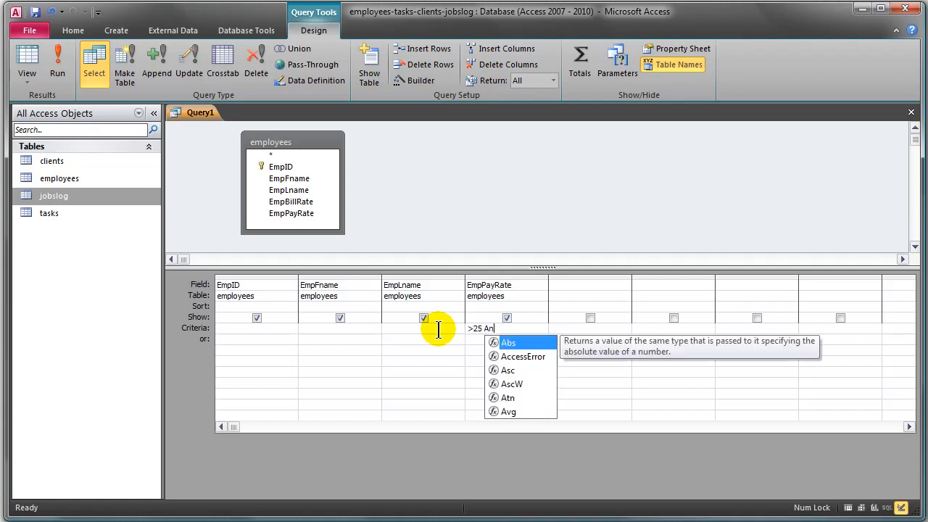
pyautogui.write('d <30')
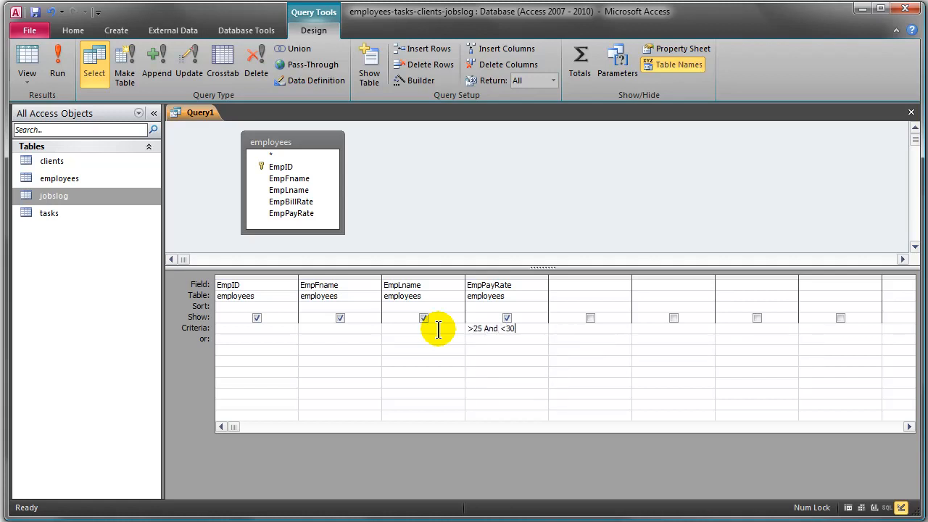
pyautogui.click(57, 64)
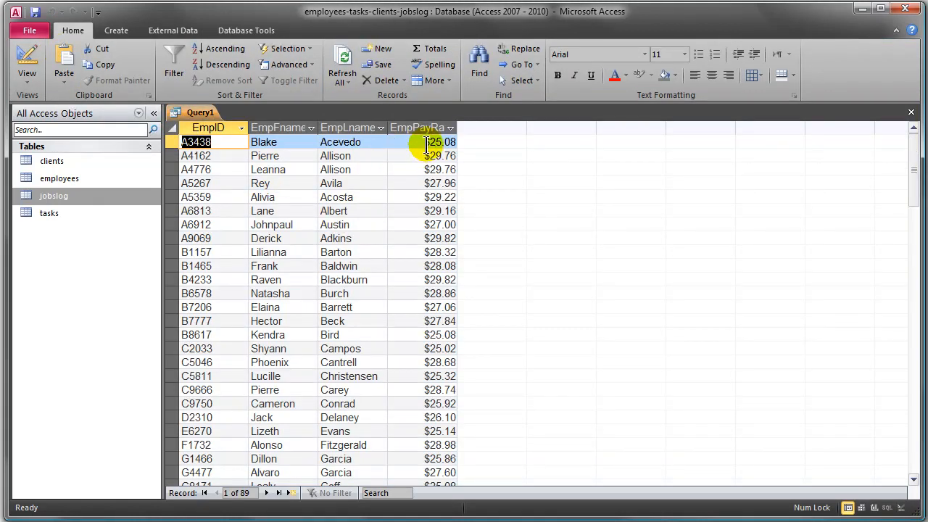
pyautogui.scroll(-9, 411, 269)
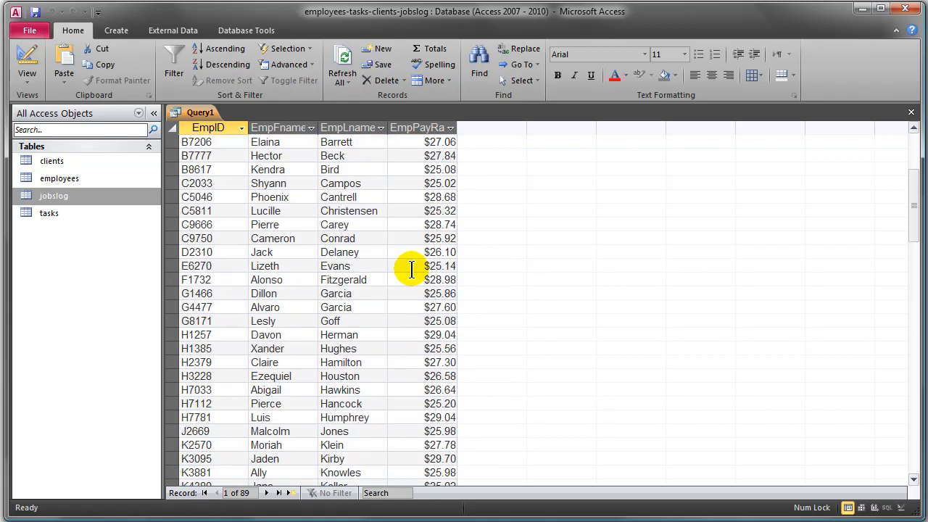
pyautogui.scroll(-5, 411, 268)
pyautogui.scroll(14, 411, 268)
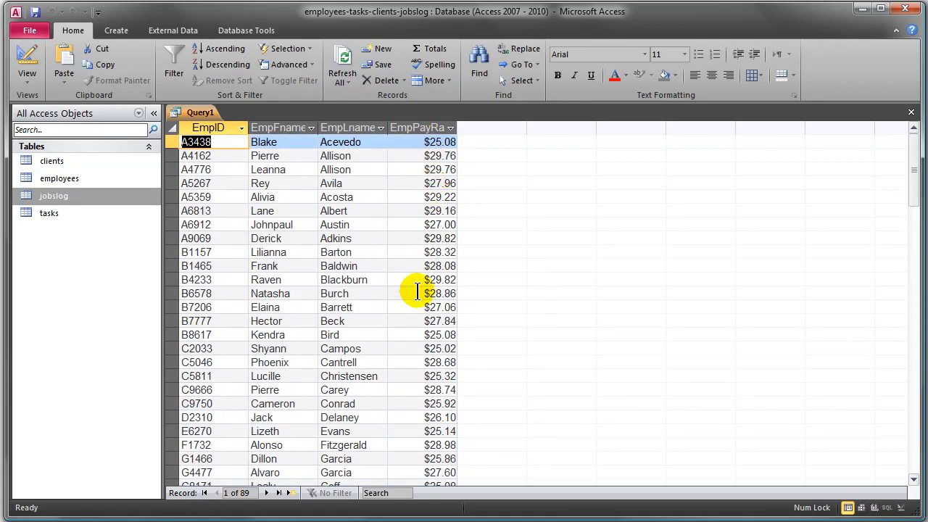
# - Make both pay rate limits inclusive with the criterion >=25 And <=30, run the query and review the records
pyautogui.click(28, 59)
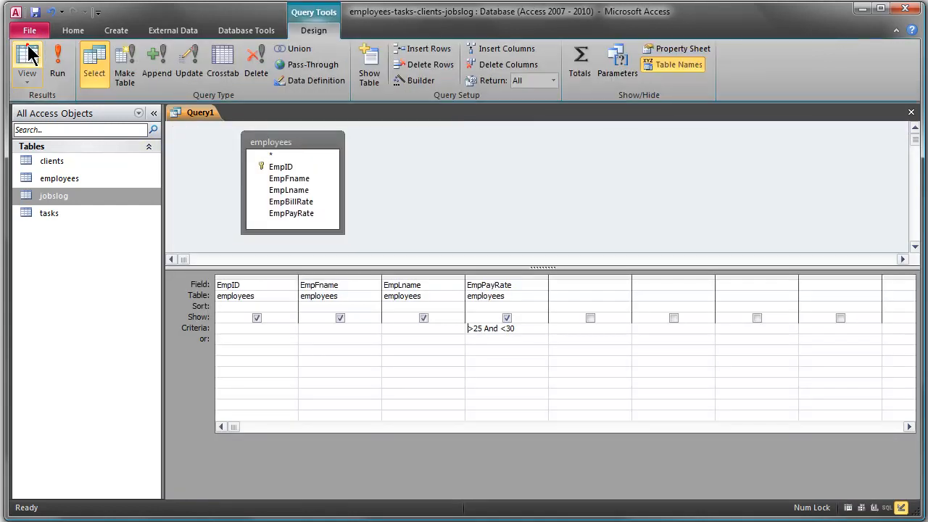
pyautogui.click(471, 330)
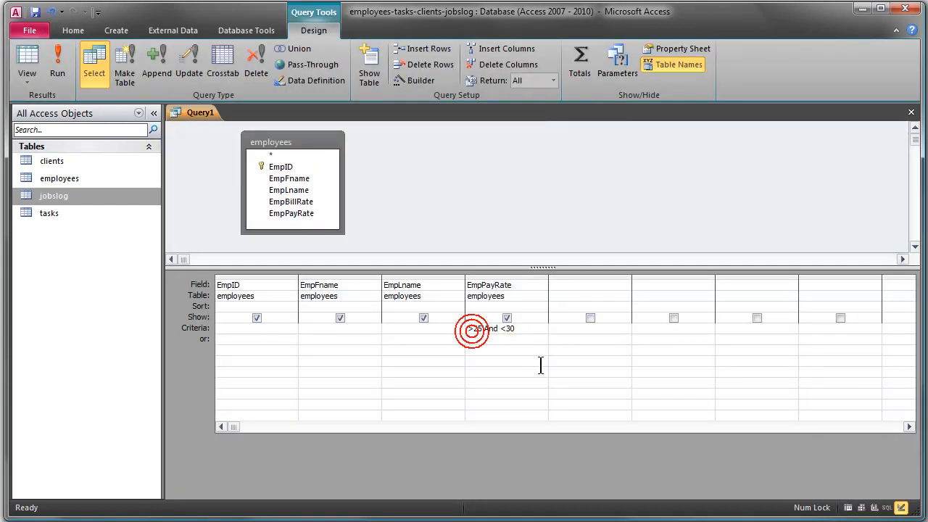
pyautogui.write('=')
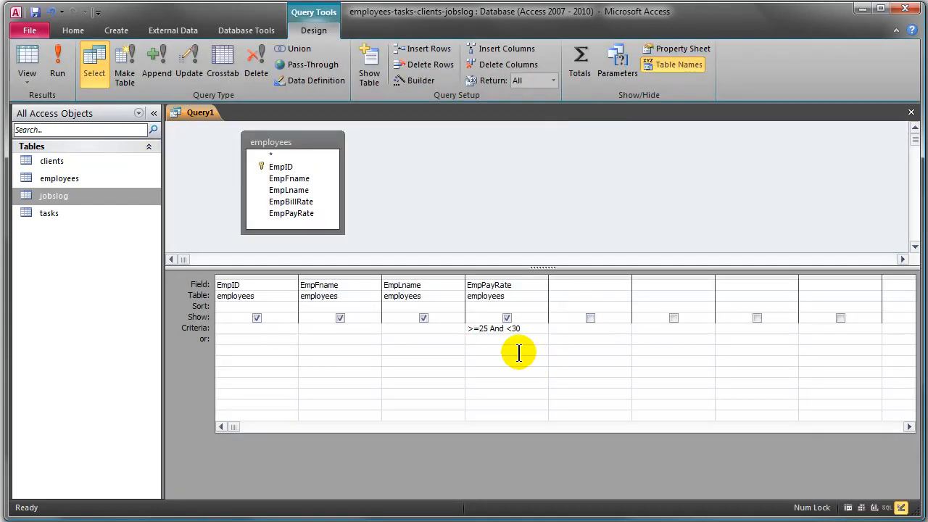
pyautogui.click(511, 330)
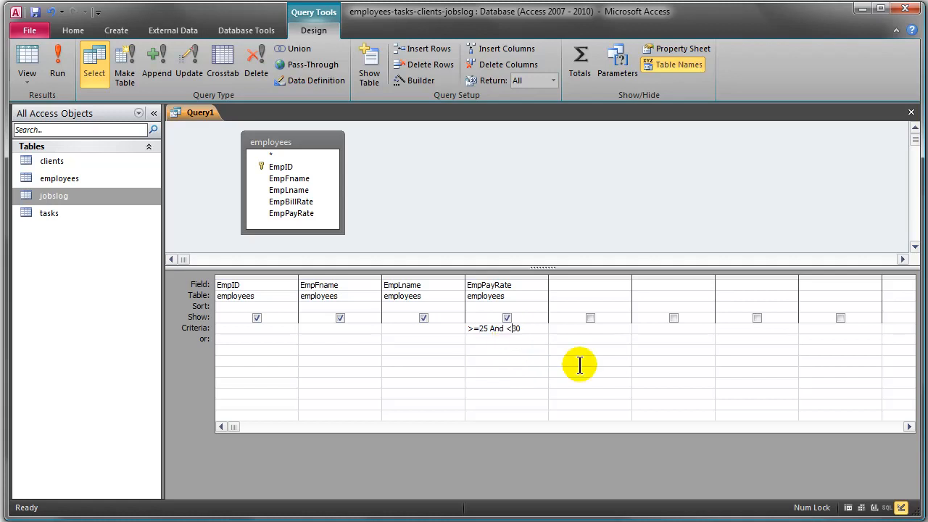
pyautogui.write('=')
pyautogui.write('=')
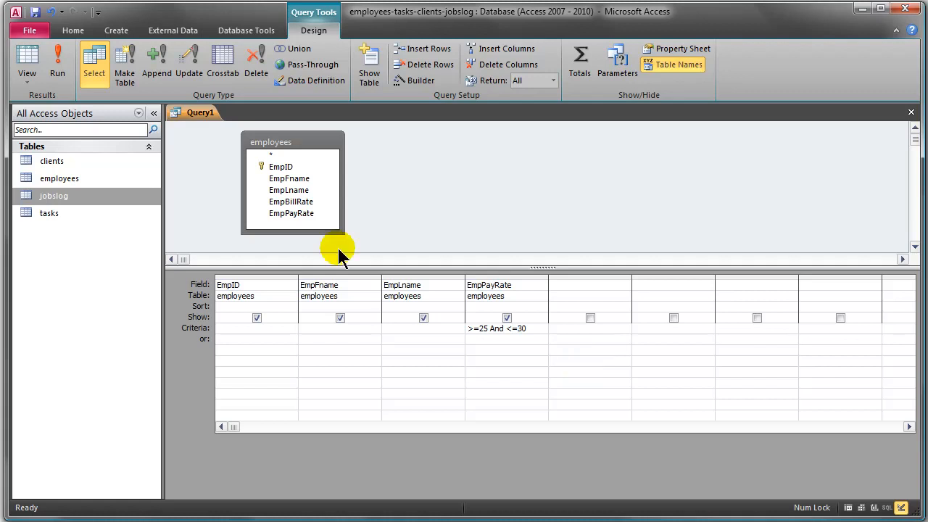
pyautogui.click(57, 65)
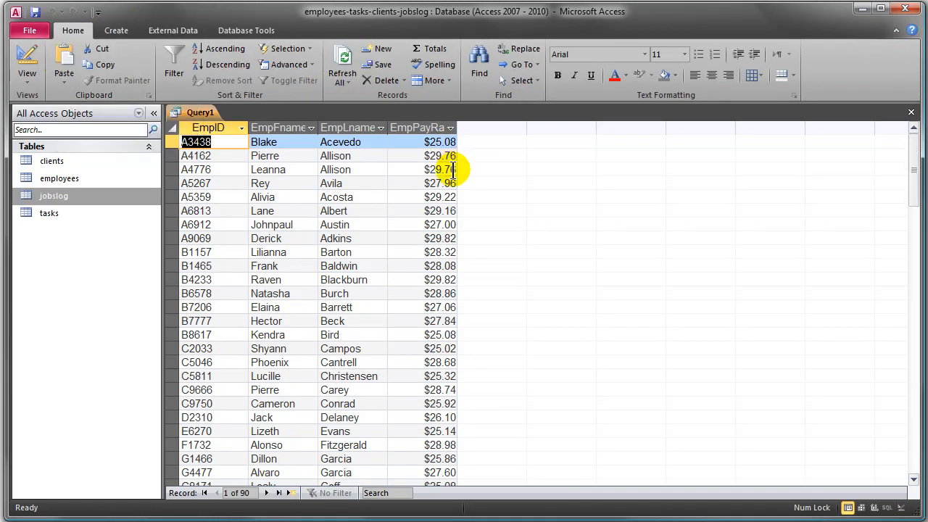
pyautogui.click(444, 226)
pyautogui.scroll(-4, 442, 270)
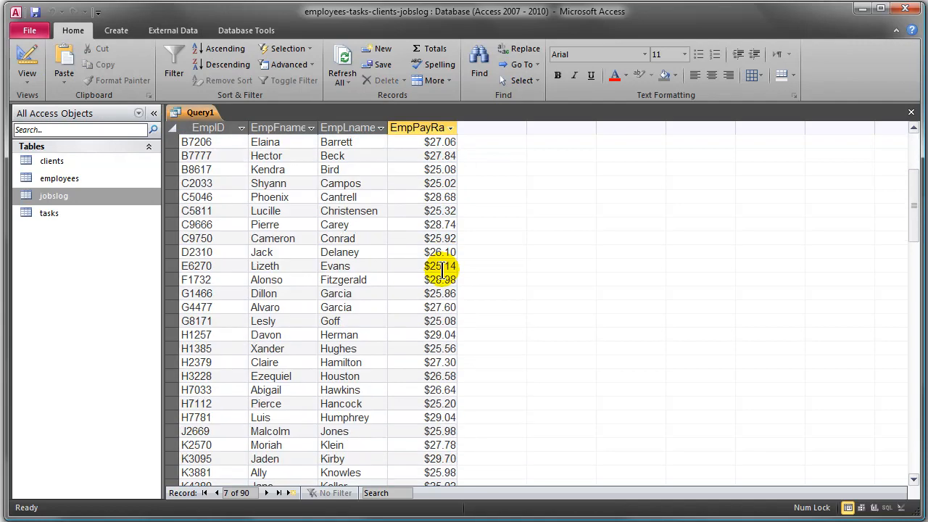
pyautogui.scroll(4, 442, 270)
# - Replace the EmpPayRate criterion with Between 25 And 30 and run the query
pyautogui.click(27, 62)
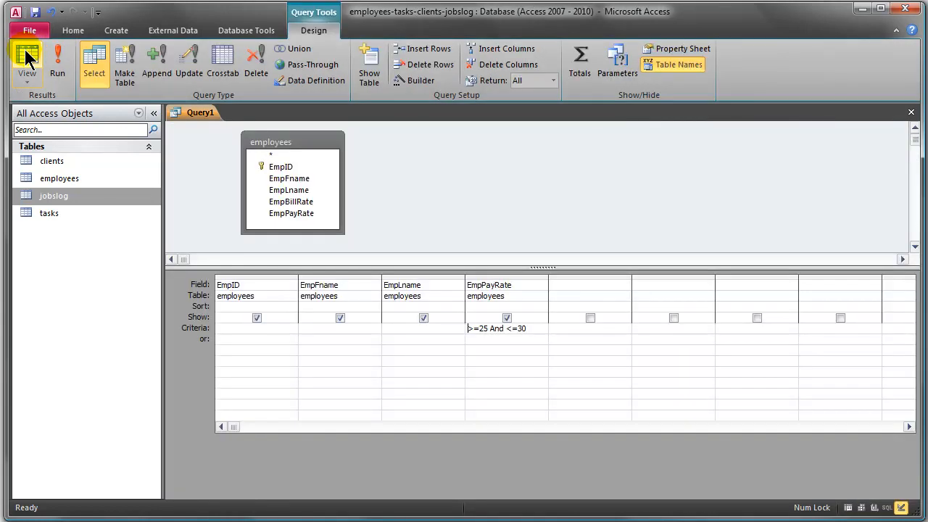
pyautogui.moveTo(531, 328); pyautogui.dragTo(424, 325)
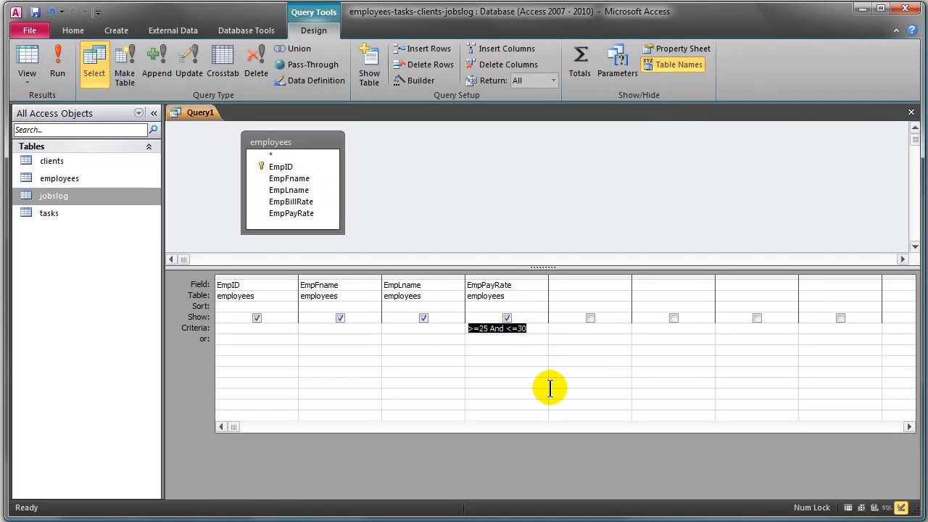
pyautogui.write('B')
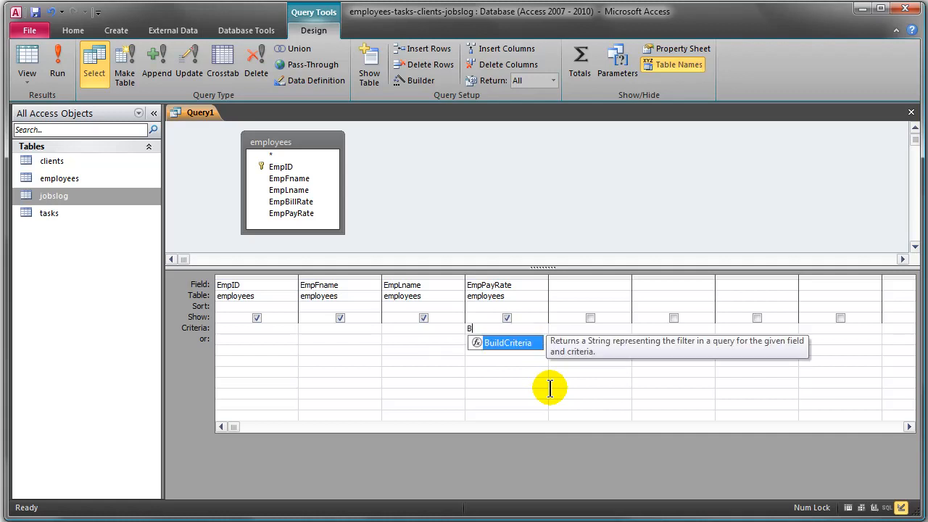
pyautogui.write('etween 25 And 30')
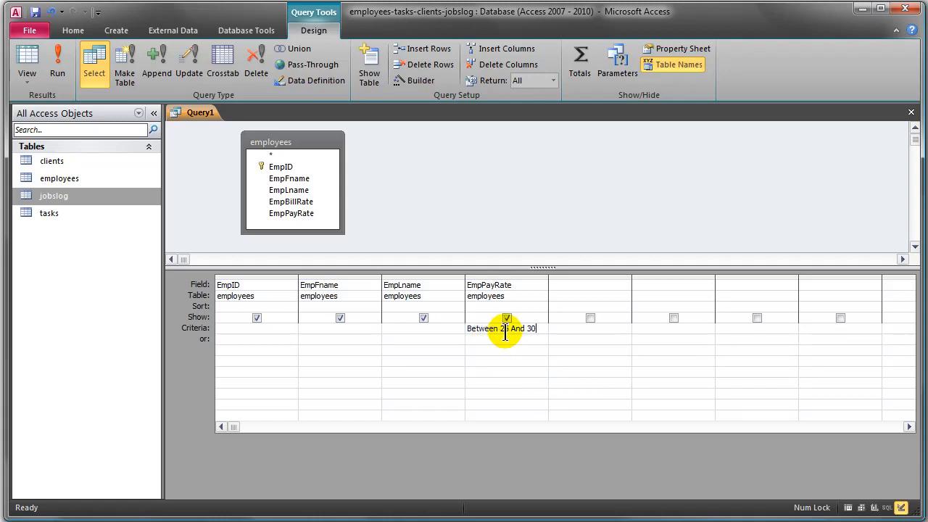
pyautogui.click(58, 65)
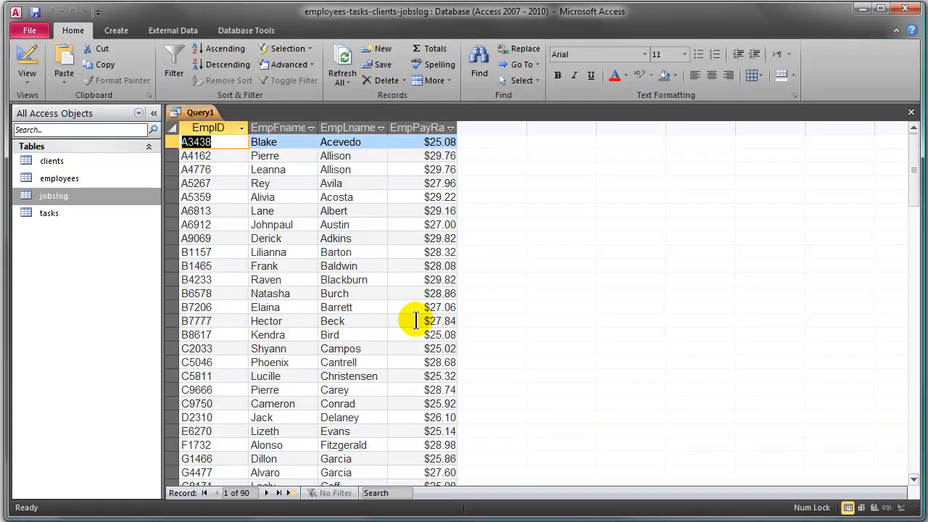
# - Return to the query design and replace the Between criterion under EmpPayRate with >25 And <30
pyautogui.click(29, 60)
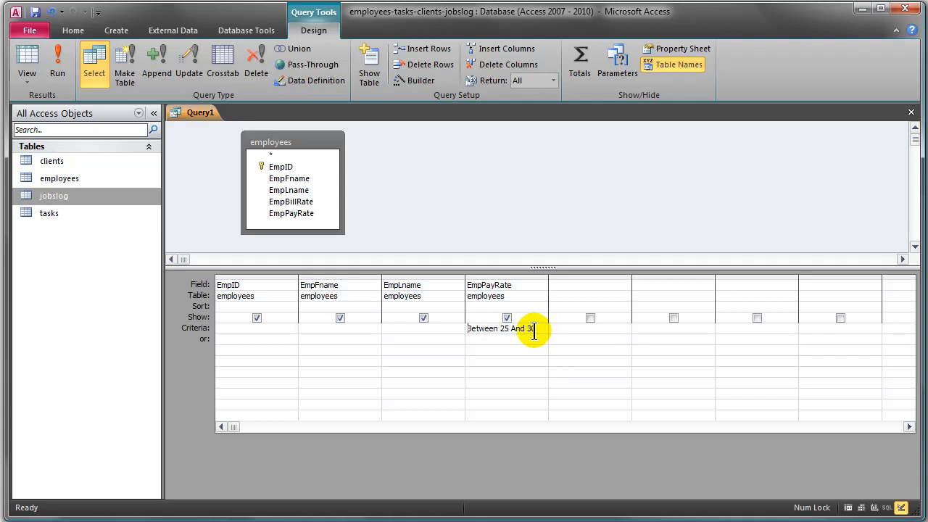
pyautogui.moveTo(537, 329); pyautogui.dragTo(389, 328)
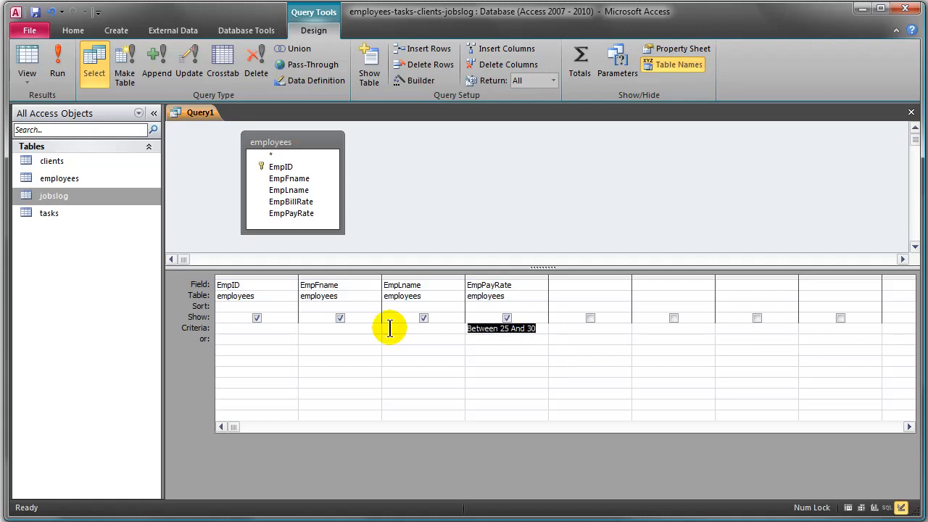
pyautogui.write('>')
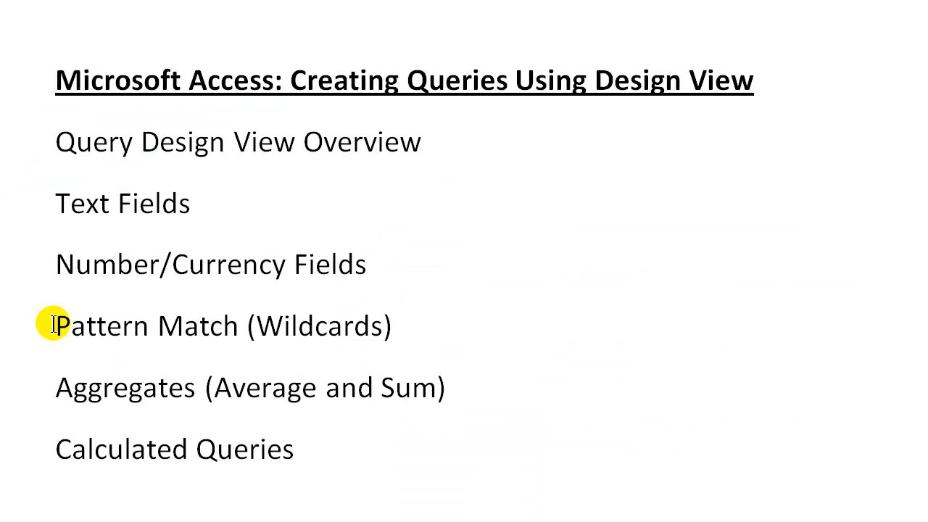
pyautogui.moveTo(53, 325); pyautogui.dragTo(398, 327)
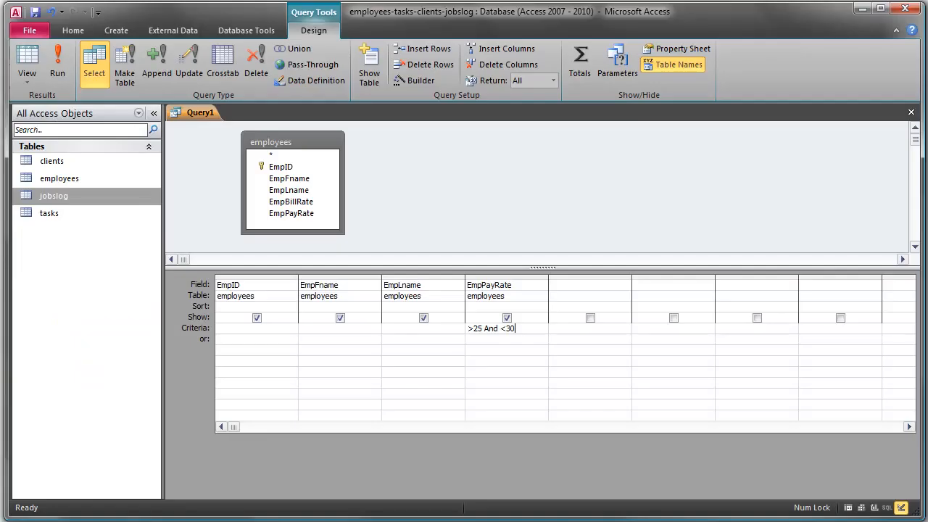
# - Clear the EmpPayRate criterion, enter the wildcard criterion A* for EmpLname and run the query
pyautogui.moveTo(524, 328); pyautogui.dragTo(427, 328)
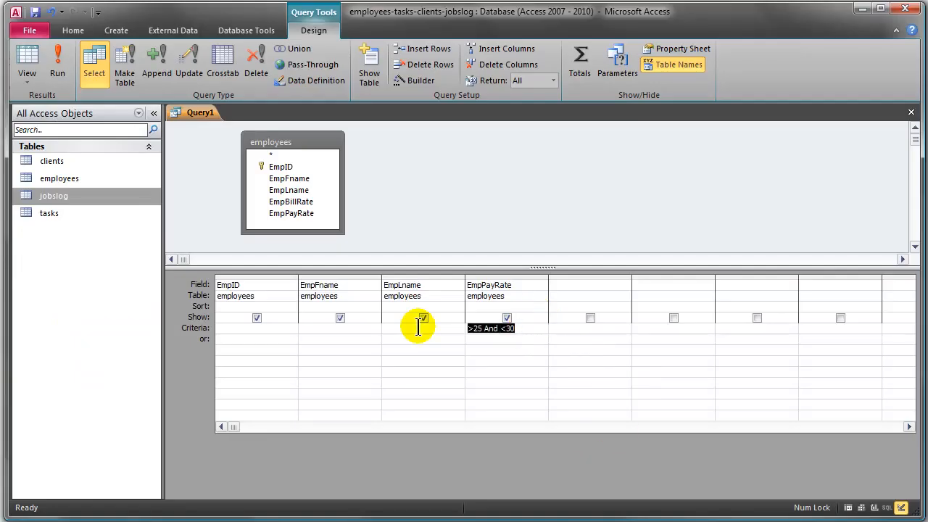
pyautogui.press('Delete')
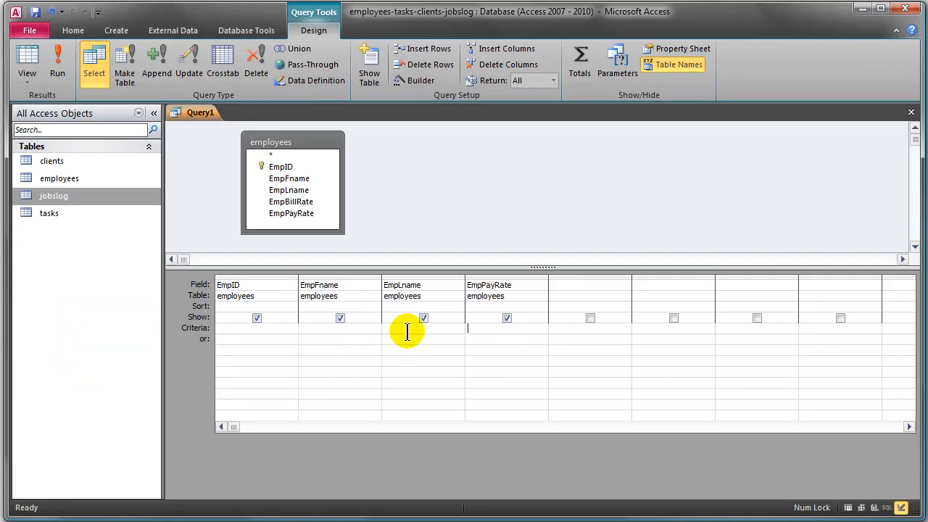
pyautogui.click(399, 328)
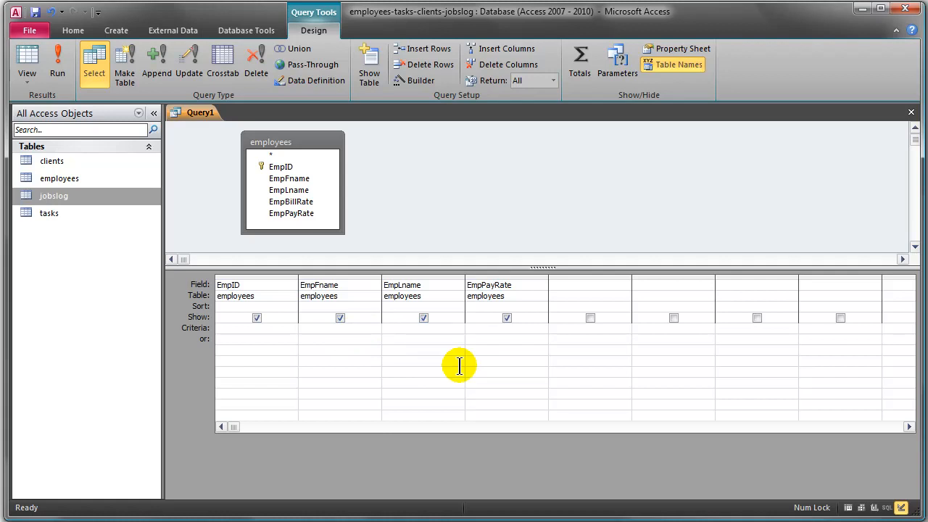
pyautogui.write('A*')
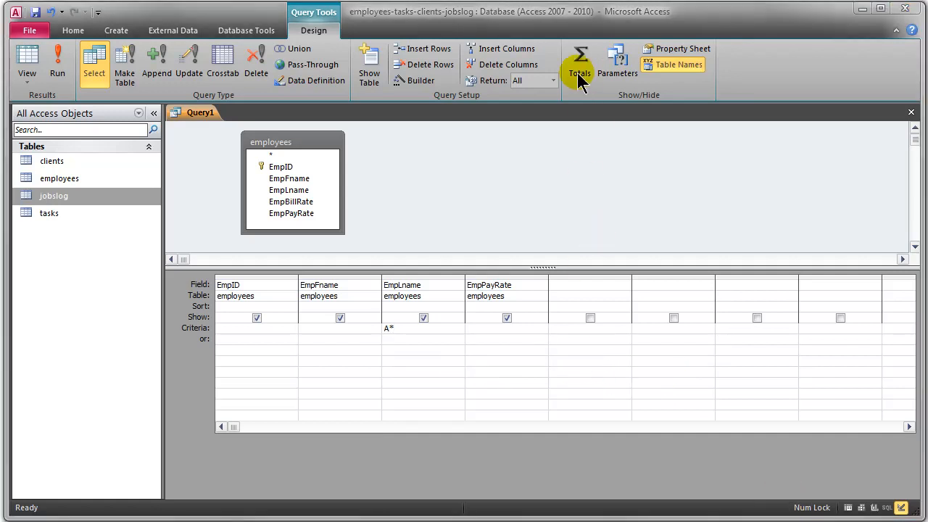
pyautogui.press('Return')
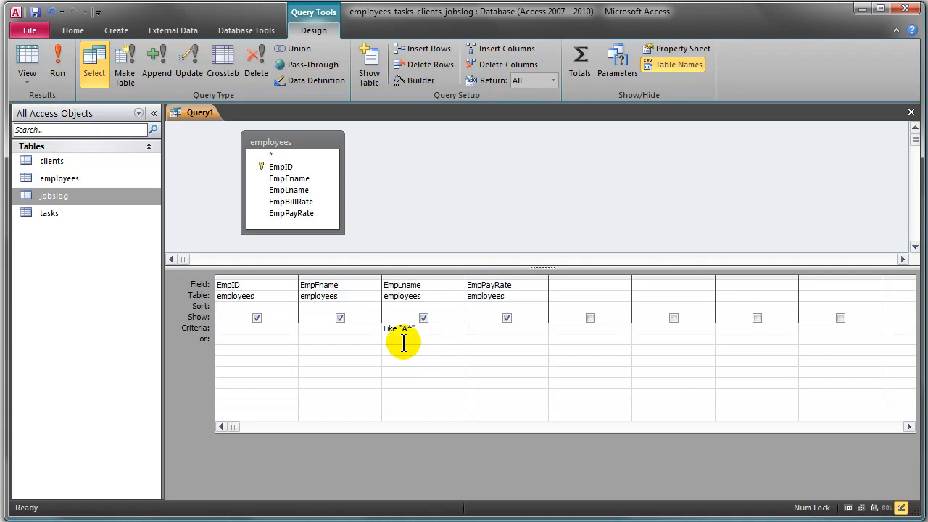
pyautogui.click(58, 58)
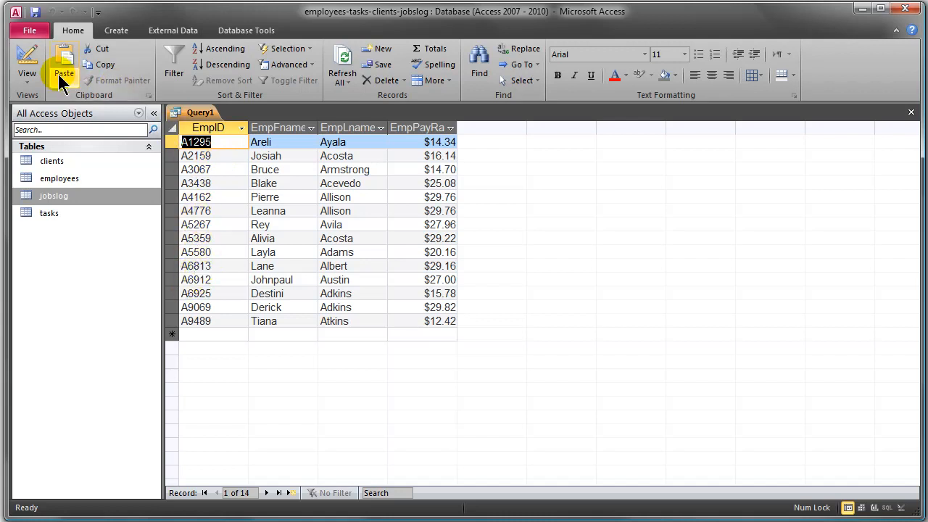
# - Return to the query design, clear the EmpLname criterion, enter the wildcard criterion B* for EmpID and run the query
pyautogui.click(30, 59)
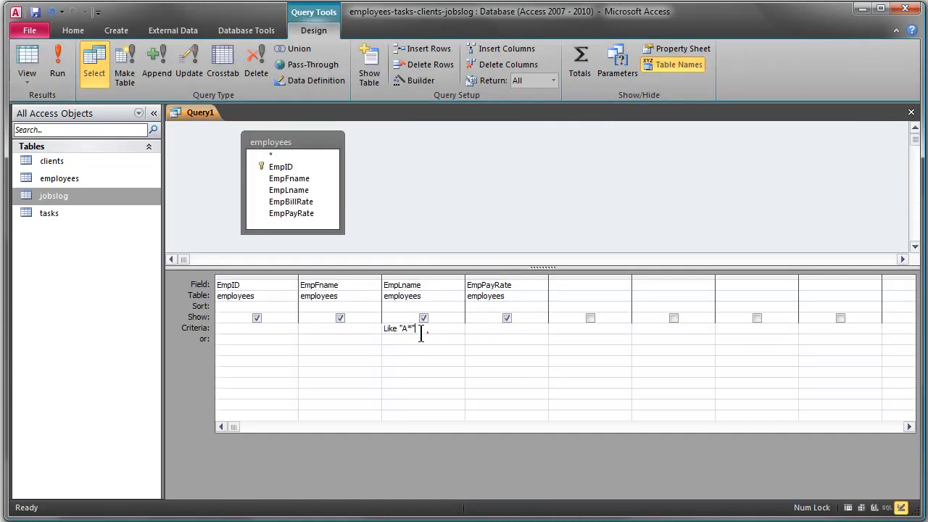
pyautogui.moveTo(425, 331); pyautogui.dragTo(342, 332)
pyautogui.press('Delete')
pyautogui.click(256, 333)
pyautogui.write('B*')
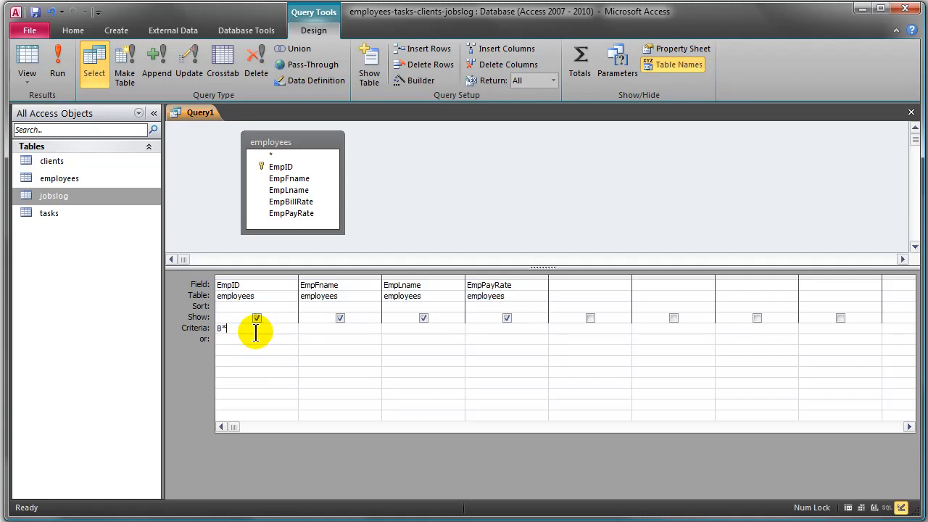
pyautogui.press('Tab')
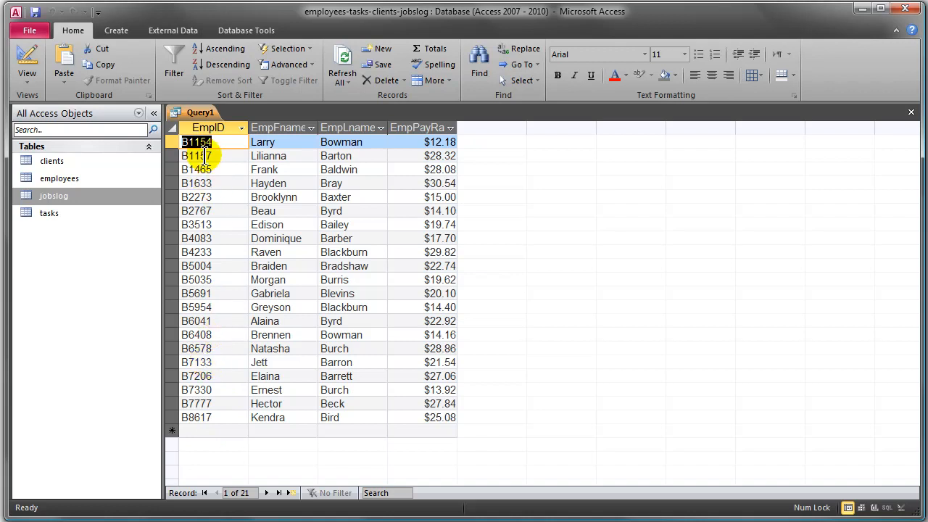
# - Return to the query design and clear the wildcard criterion under EmpID
pyautogui.click(27, 57)
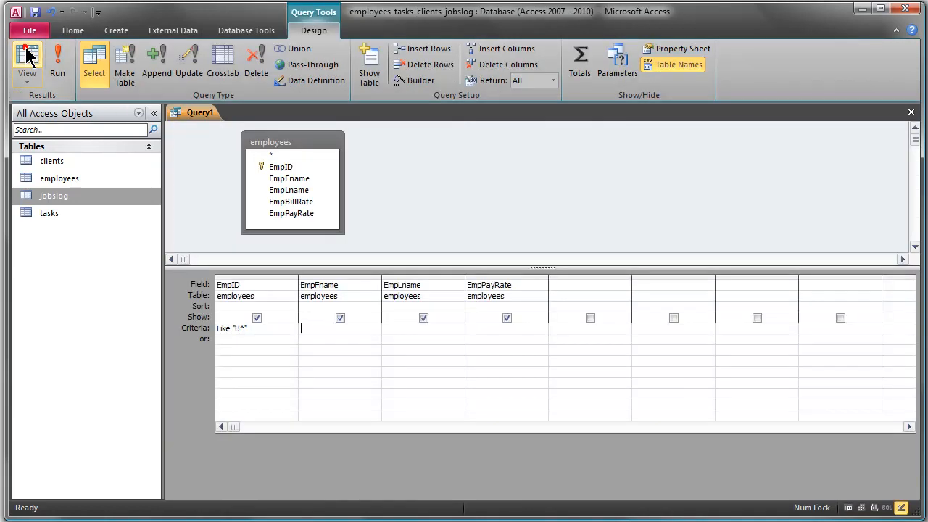
pyautogui.moveTo(254, 328); pyautogui.dragTo(208, 327)
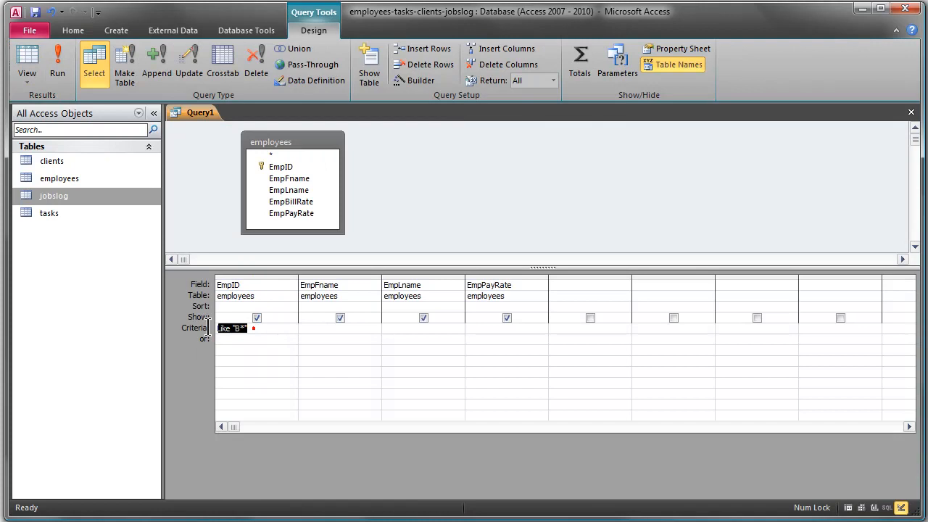
pyautogui.click(253, 330)
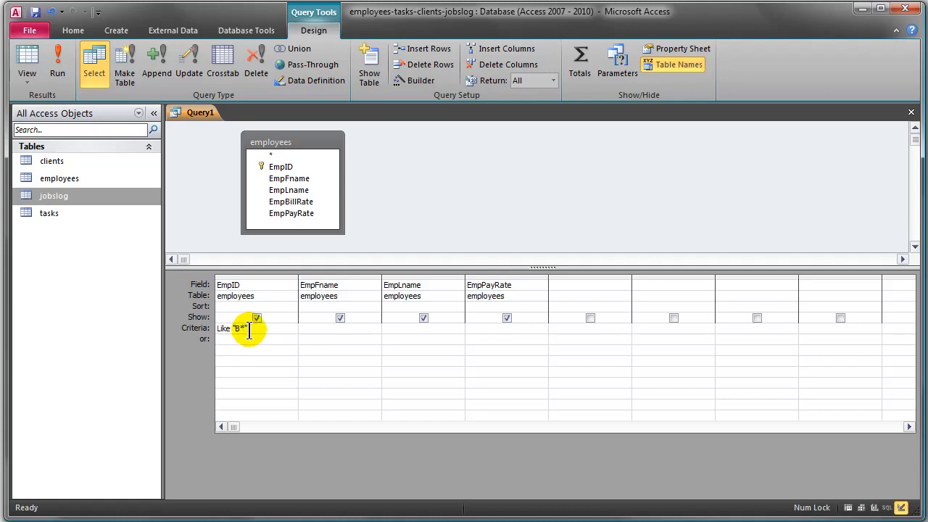
pyautogui.moveTo(249, 332); pyautogui.dragTo(197, 336)
pyautogui.press('Delete')
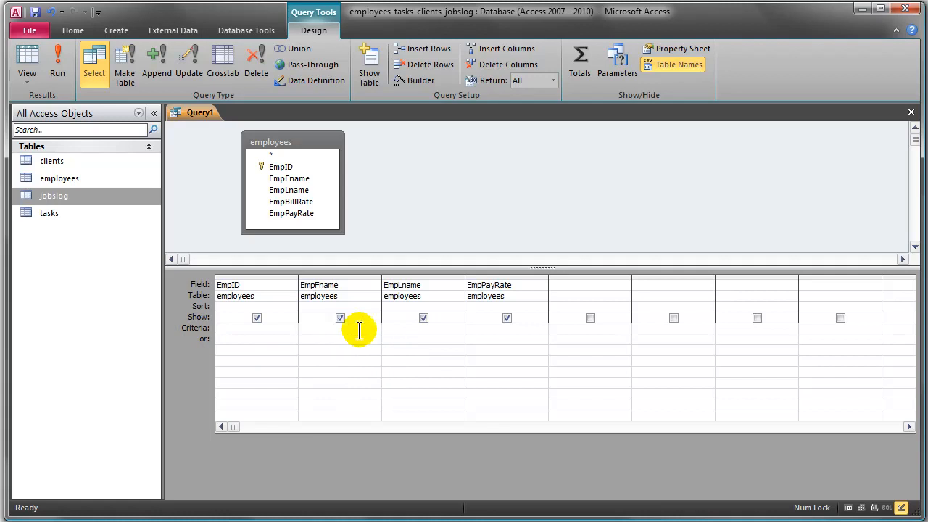
# - Enter the criterion Like "C*" for EmpLname, run the query and review the records
pyautogui.click(410, 329)
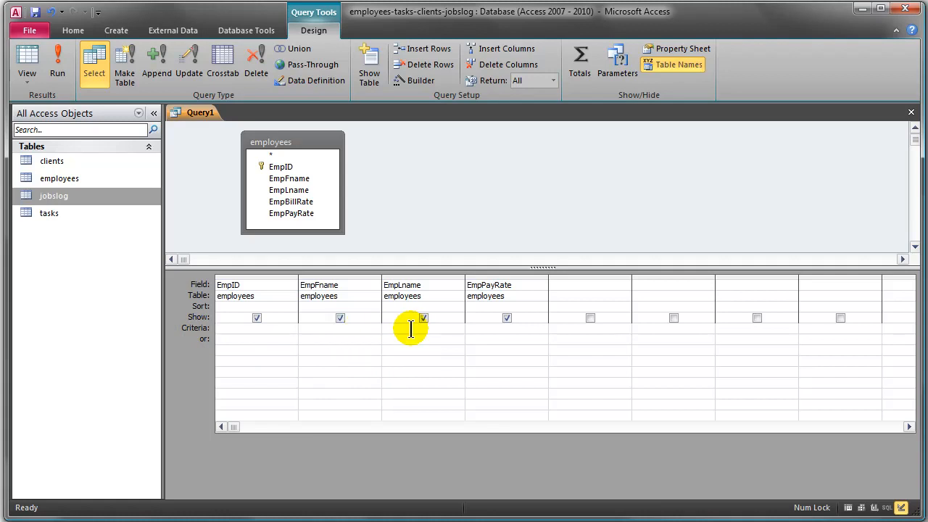
pyautogui.write('Like "C')
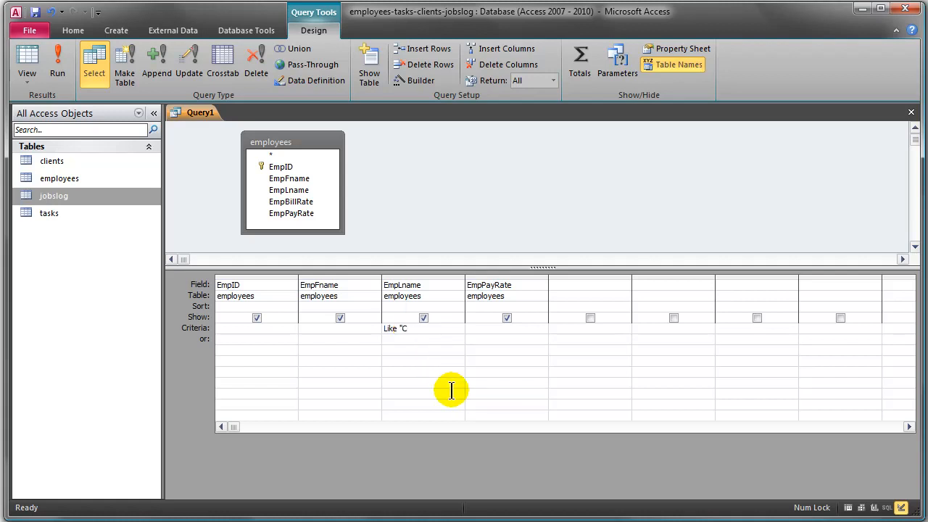
pyautogui.write('*')
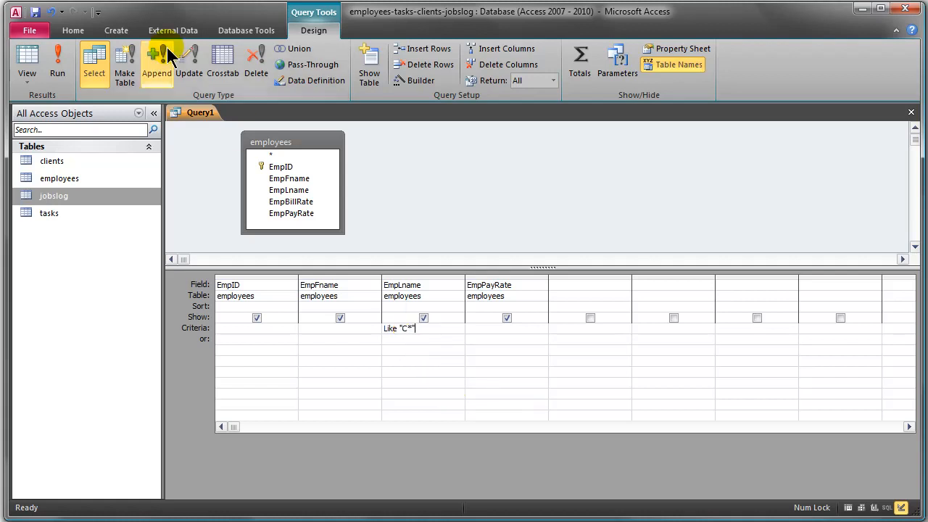
pyautogui.click(57, 63)
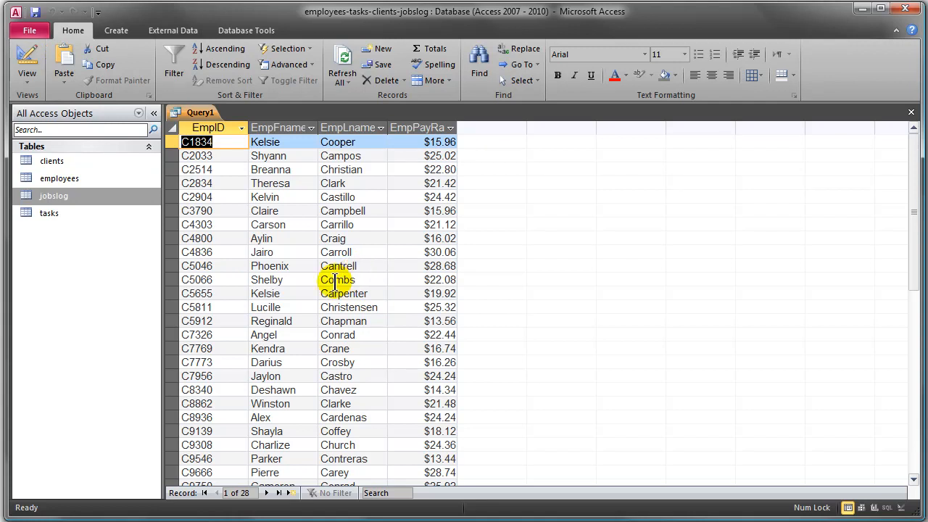
pyautogui.scroll(-3, 367, 310)
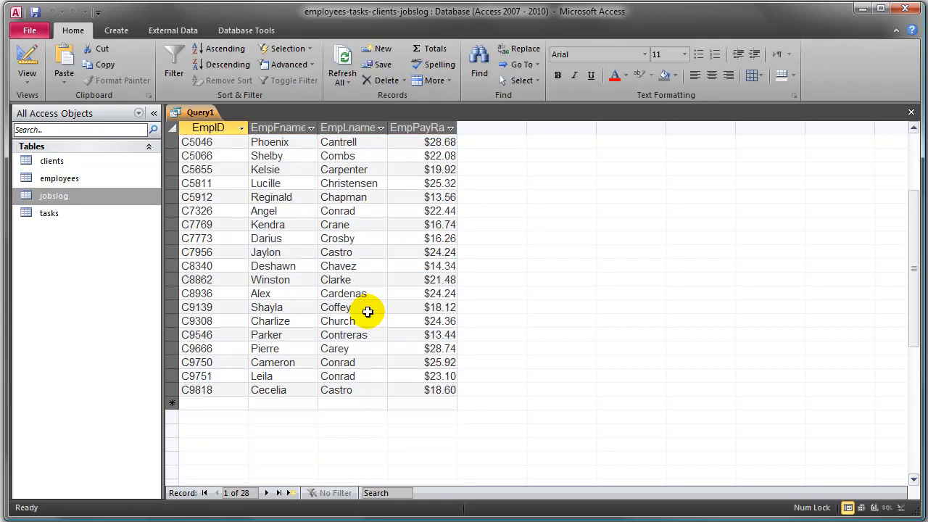
pyautogui.scroll(3, 368, 311)
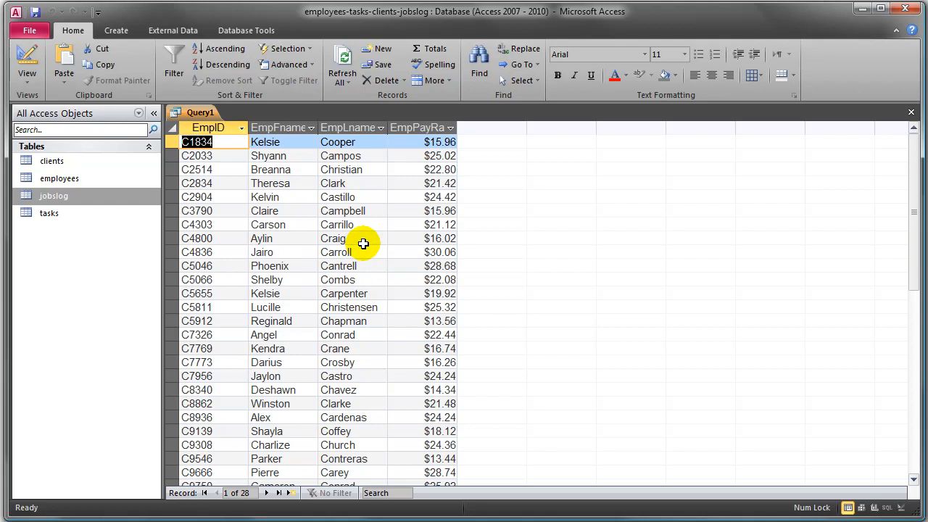
# - Return to the query design, replace the EmpLname criterion with C???? and run the query
pyautogui.click(29, 58)
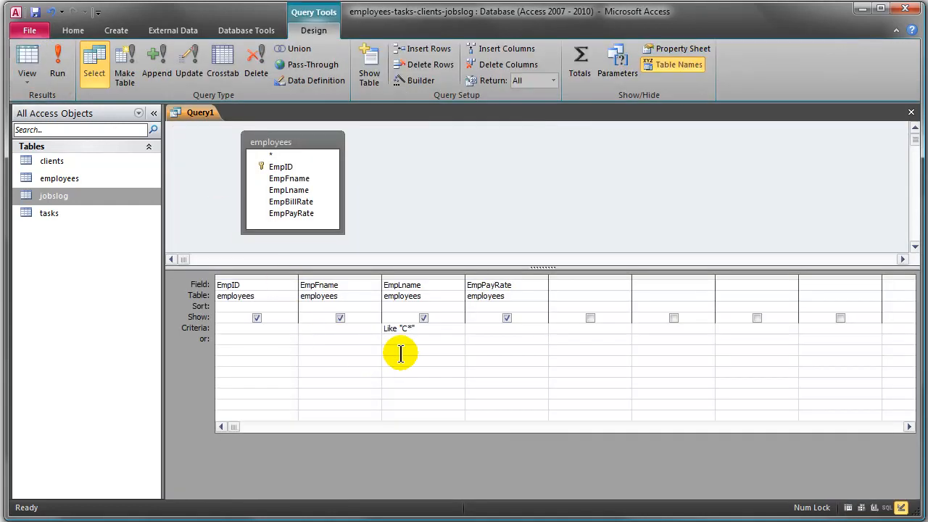
pyautogui.moveTo(423, 330); pyautogui.dragTo(321, 329)
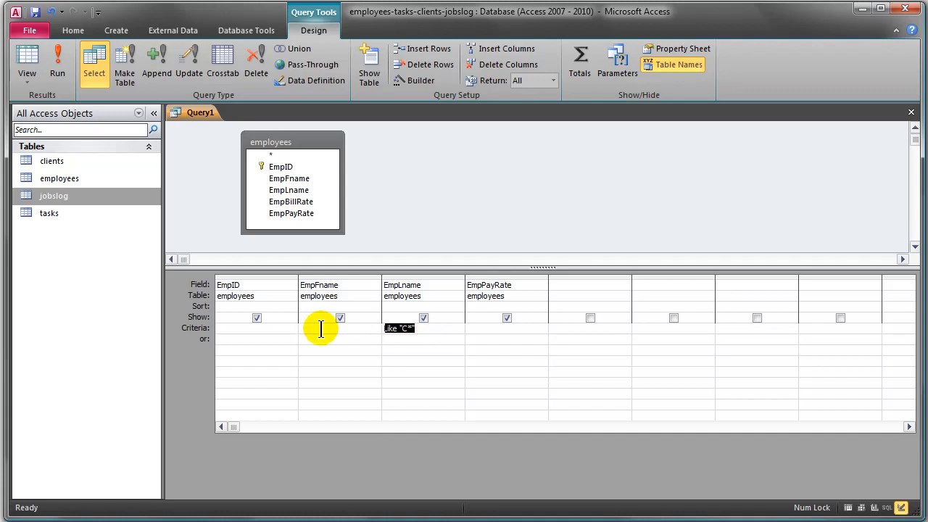
pyautogui.write('C')
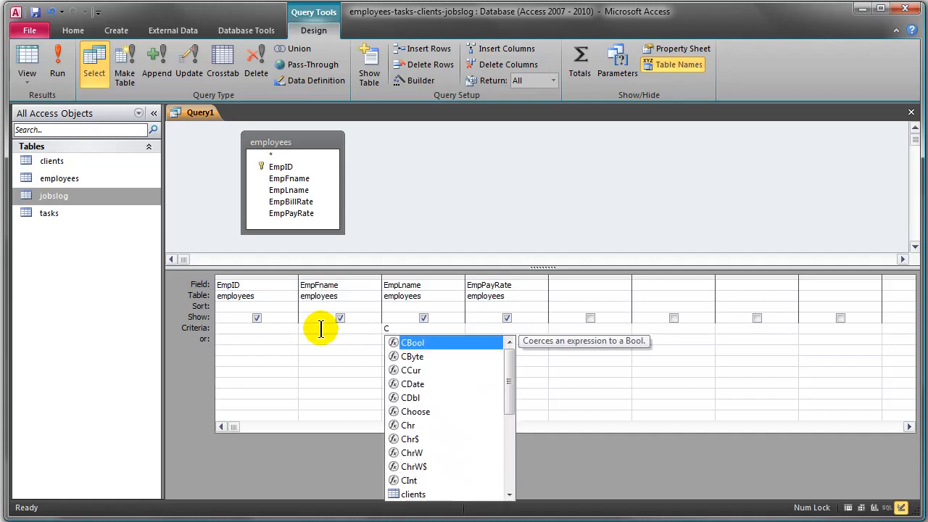
pyautogui.write('?')
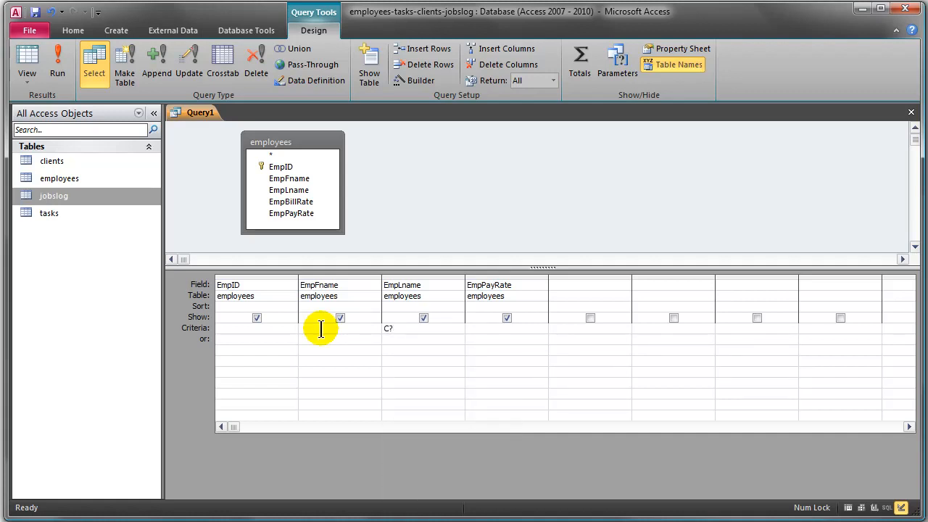
pyautogui.write('???')
pyautogui.click(320, 329)
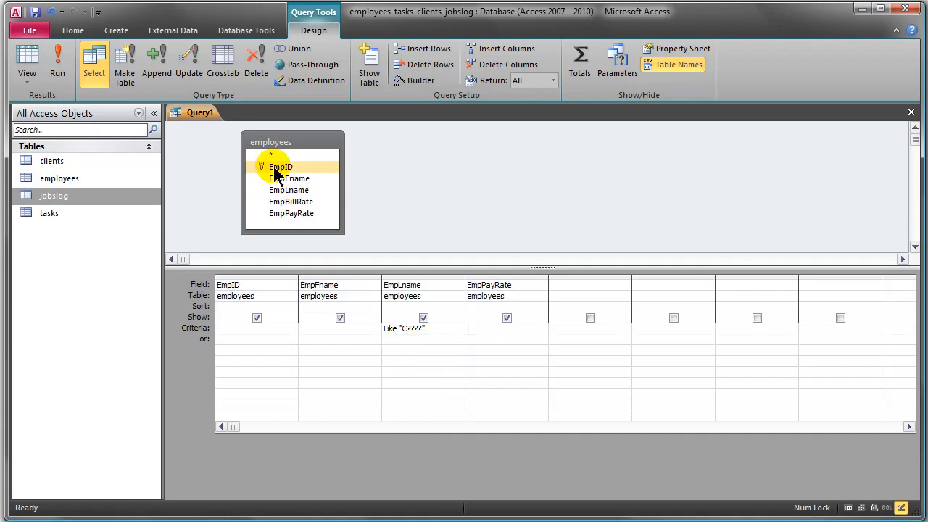
pyautogui.click(62, 67)
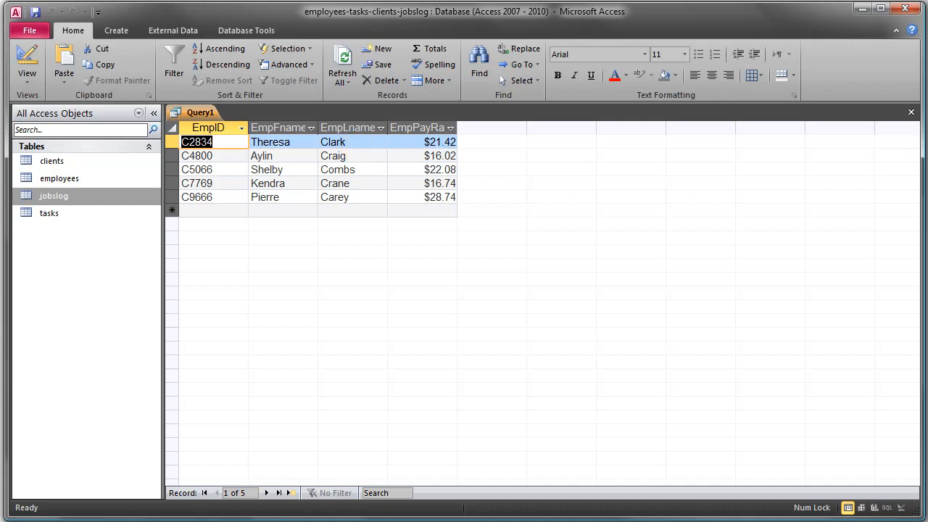
# - Return to the query design, shorten the EmpLname pattern by one wildcard to Like "C???" and run the query
pyautogui.click(27, 62)
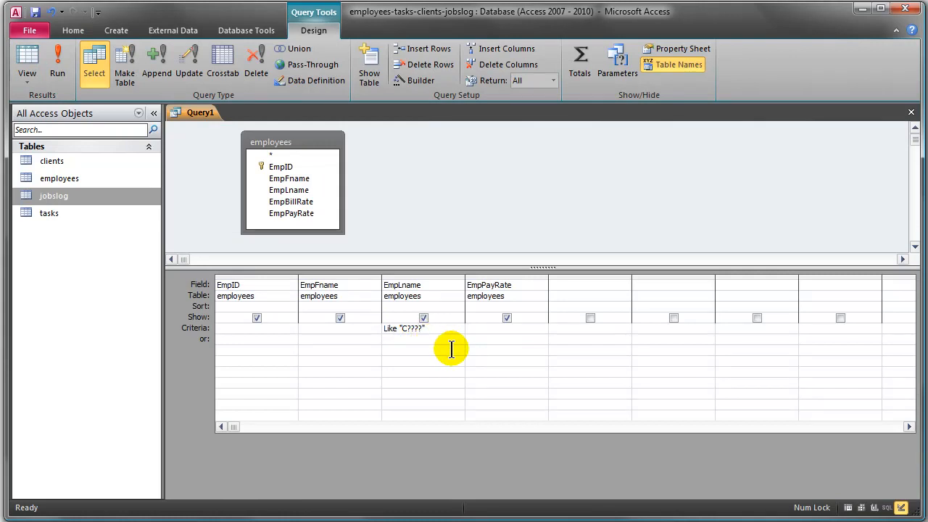
pyautogui.press('BackSpace')
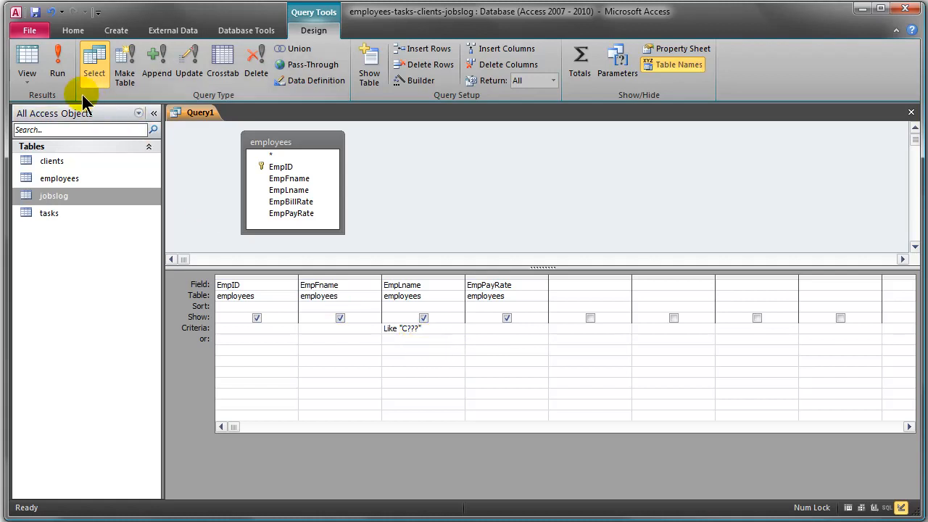
pyautogui.click(57, 62)
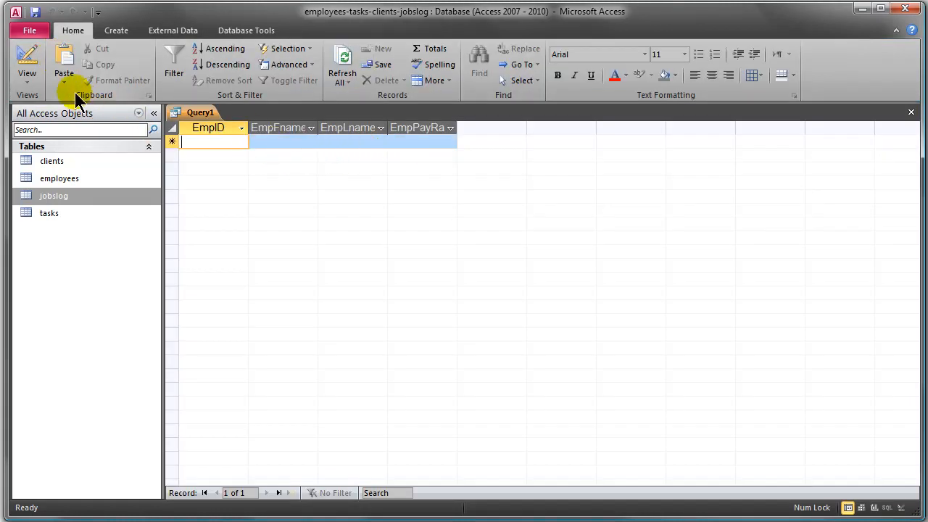
# - Return to the query design and clear the wildcard criterion under EmpLname
pyautogui.click(28, 64)
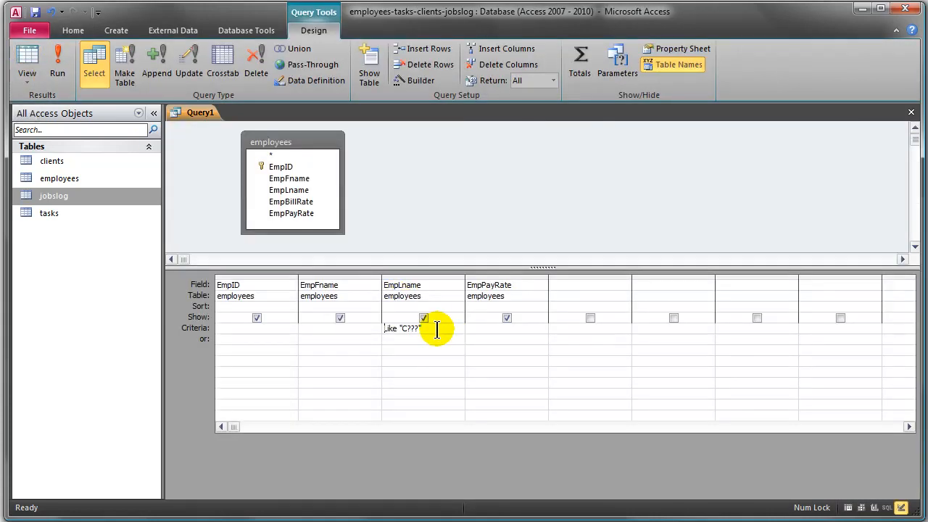
pyautogui.moveTo(437, 330); pyautogui.dragTo(365, 326)
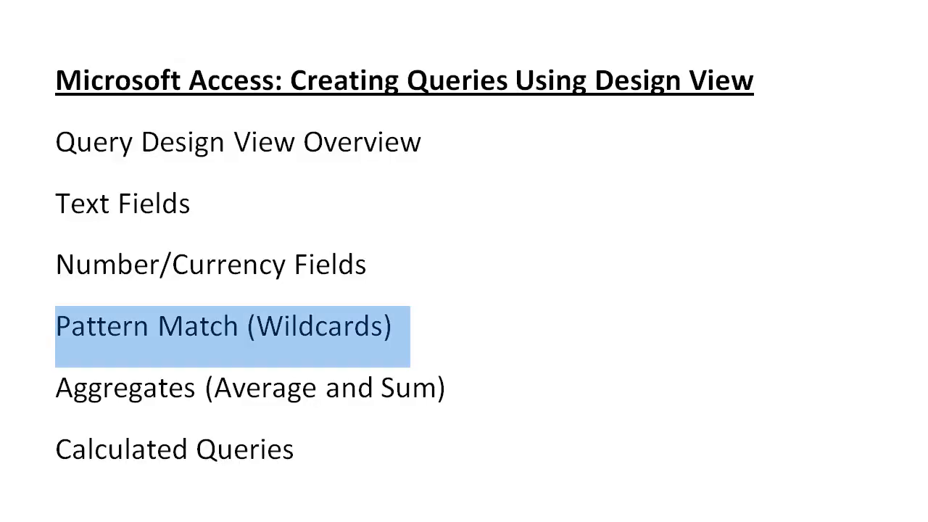
pyautogui.moveTo(449, 389); pyautogui.dragTo(125, 406)
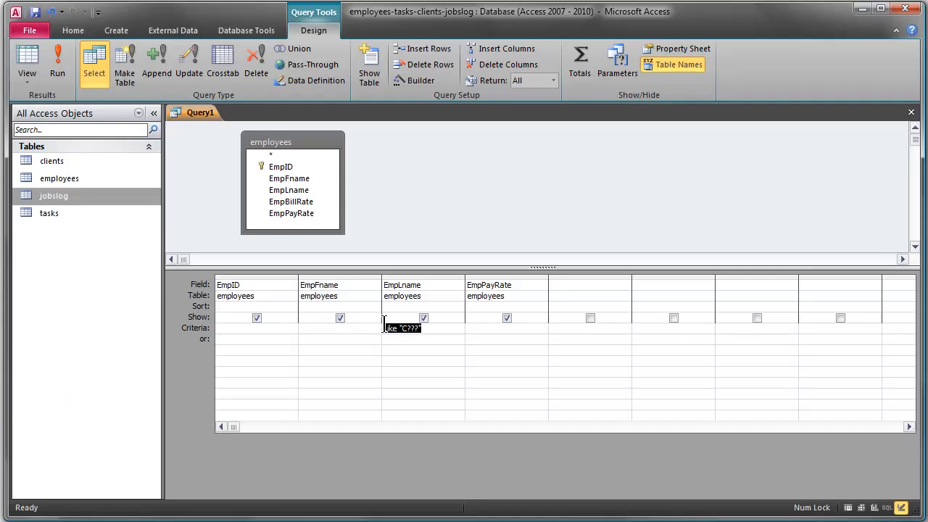
pyautogui.moveTo(385, 328); pyautogui.dragTo(446, 329)
pyautogui.press('Delete')
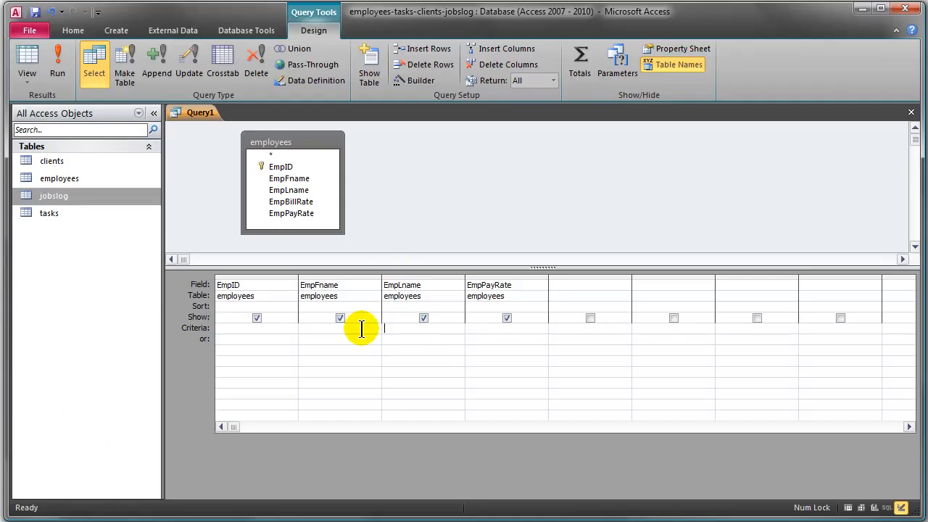
pyautogui.click(399, 349)
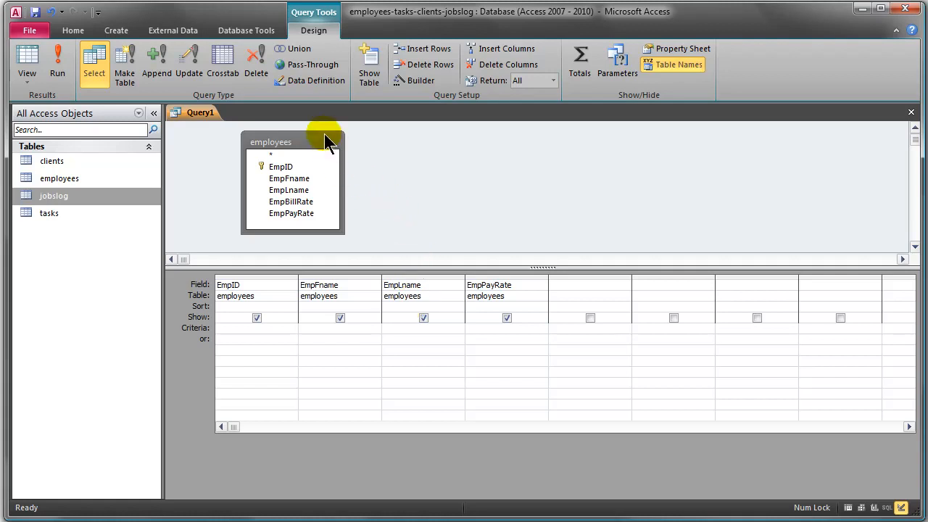
# - Delete all four fields from the design grid and remove the employees table from the query
pyautogui.moveTo(252, 276); pyautogui.dragTo(499, 269)
pyautogui.click(241, 284)
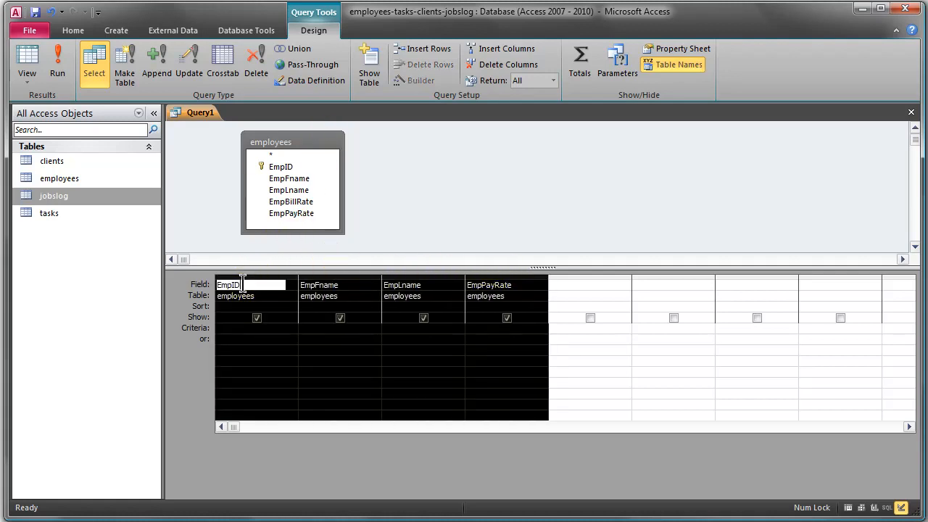
pyautogui.click(249, 274)
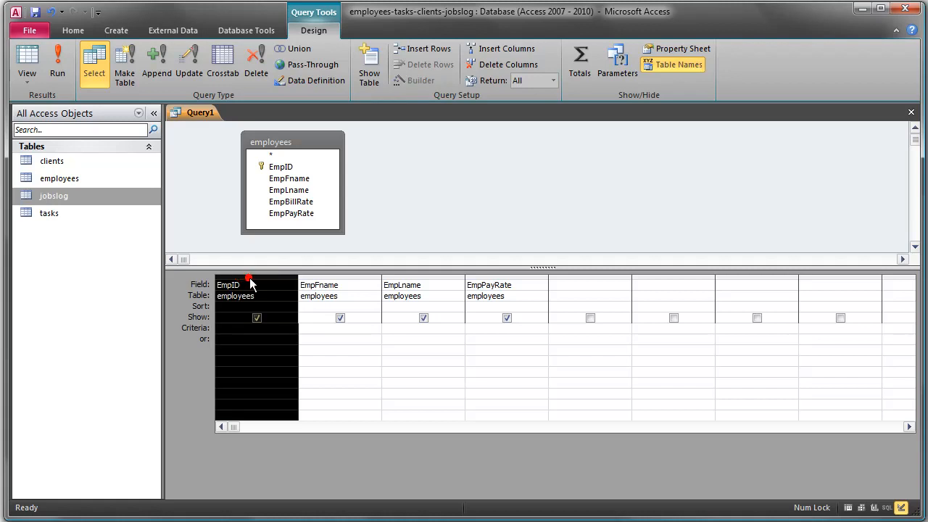
pyautogui.click(250, 281)
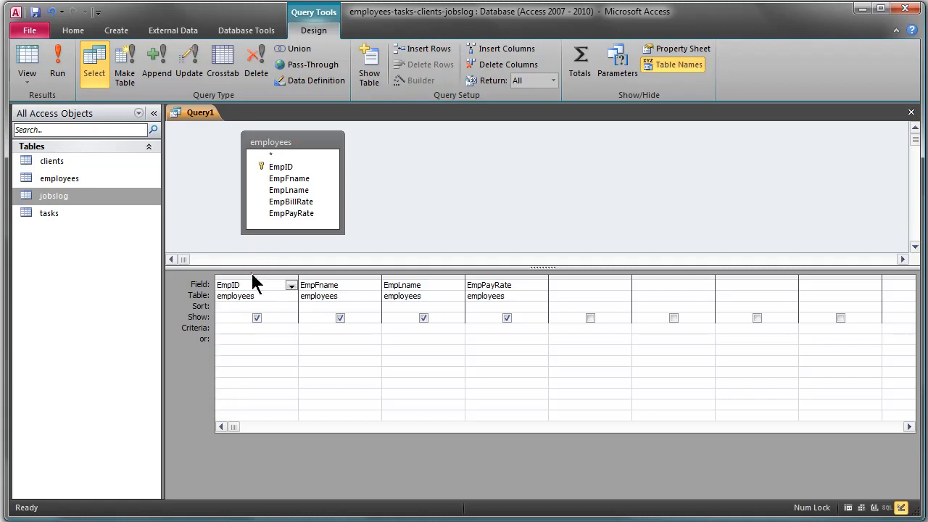
pyautogui.moveTo(257, 275); pyautogui.dragTo(496, 275)
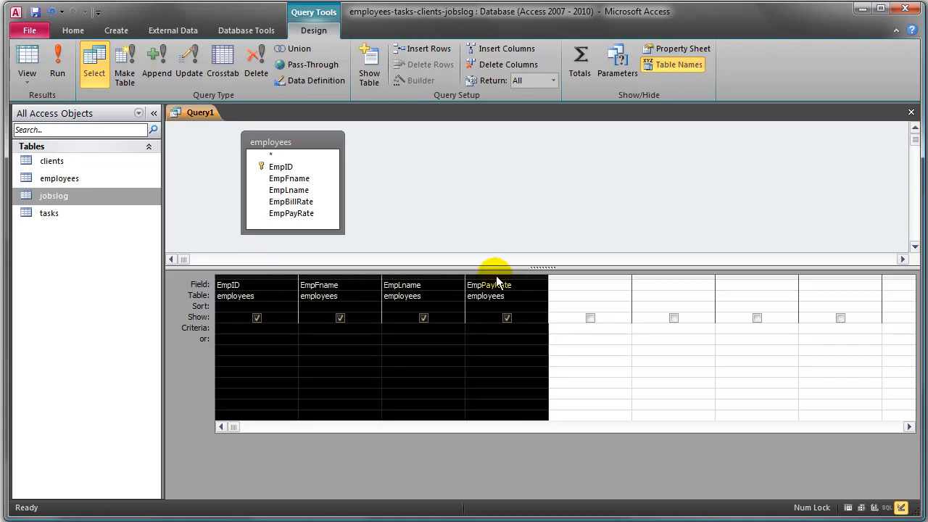
pyautogui.press('Delete')
pyautogui.click(297, 146)
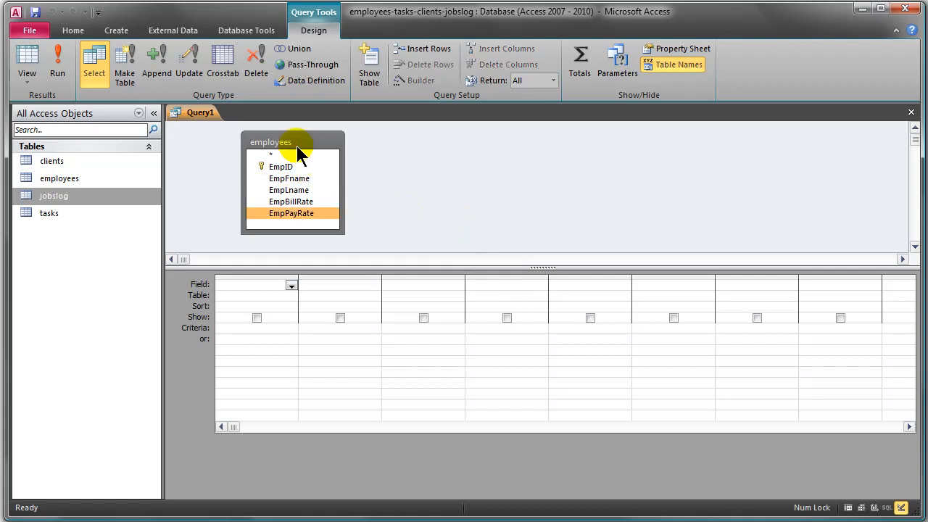
pyautogui.press('Delete')
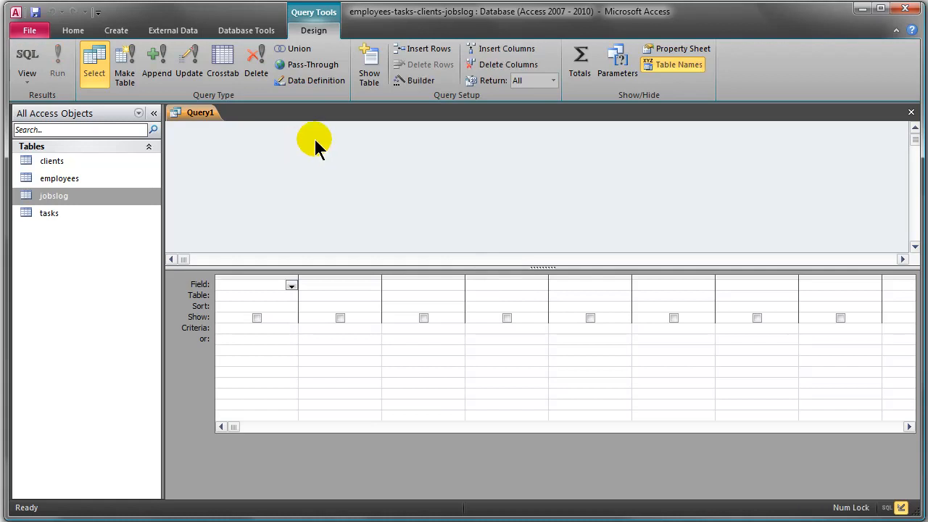
# - Add the jobslog table to the query, with its field list enlarged, and place its TaskID field in the design grid
pyautogui.click(369, 66)
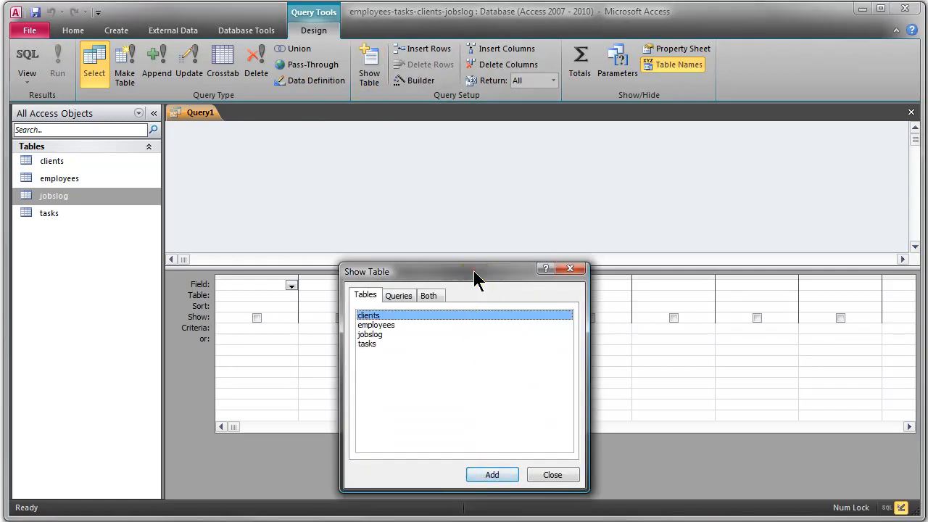
pyautogui.moveTo(473, 270); pyautogui.dragTo(484, 139)
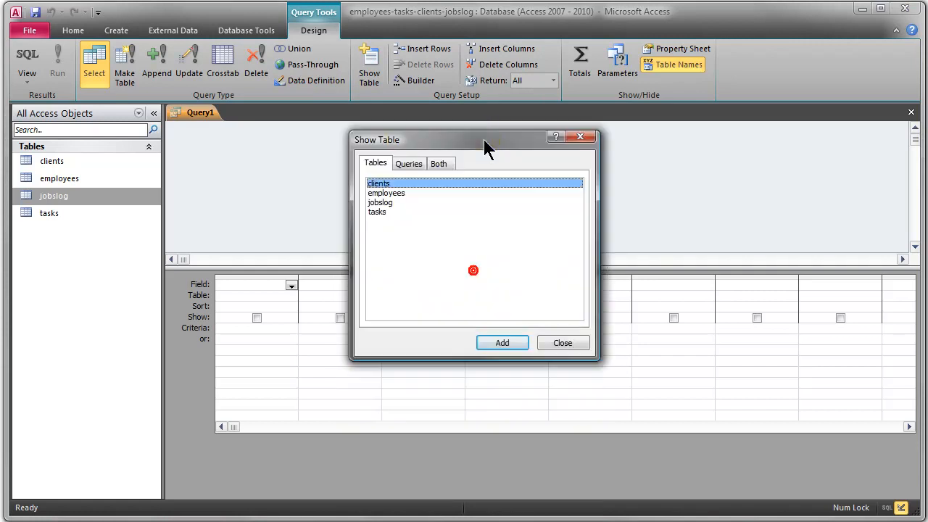
pyautogui.doubleClick(384, 202)
pyautogui.click(561, 343)
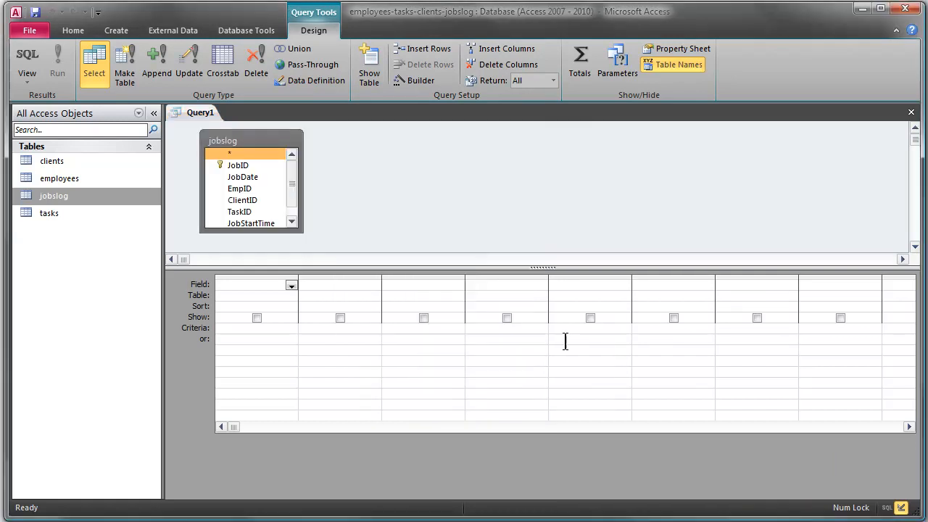
pyautogui.moveTo(282, 233); pyautogui.dragTo(315, 249)
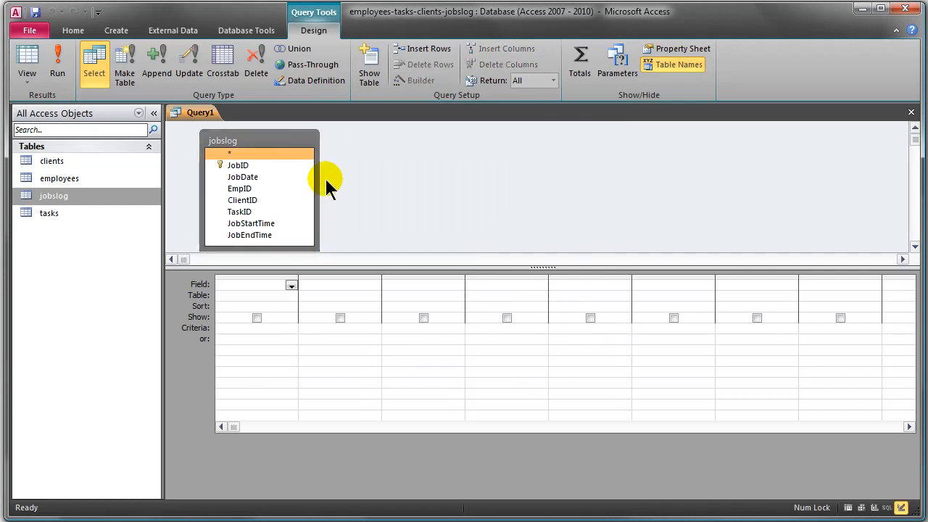
pyautogui.doubleClick(254, 211)
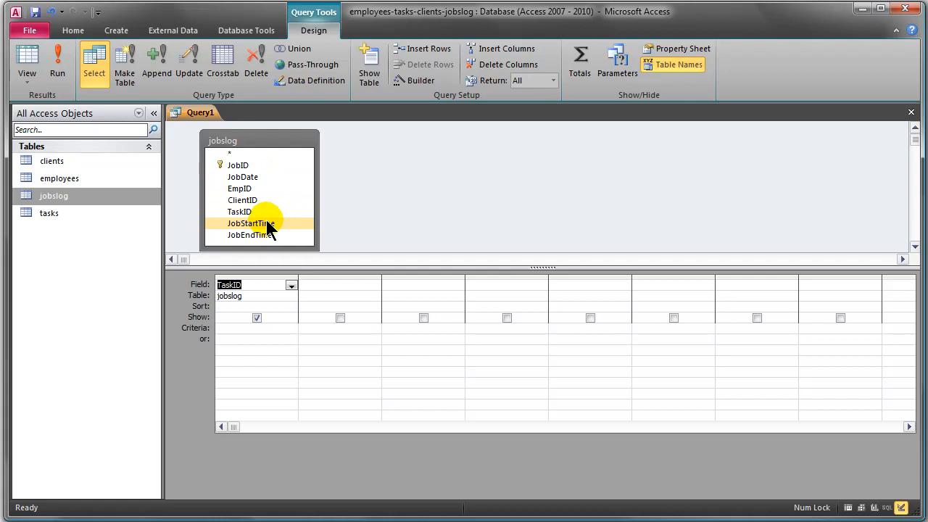
# - Add the employees table to the query and place its EmpPayRate field in the design grid
pyautogui.moveTo(272, 139); pyautogui.dragTo(293, 134)
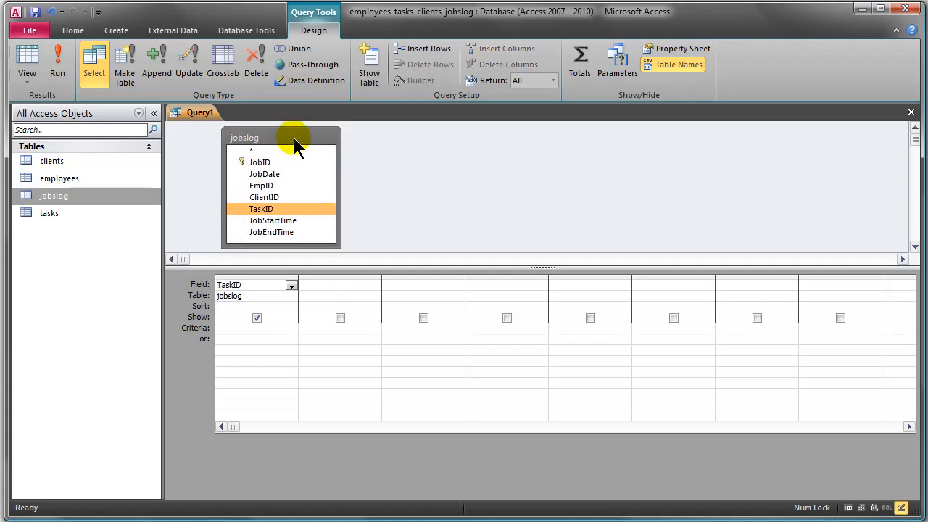
pyautogui.click(373, 64)
pyautogui.moveTo(446, 274); pyautogui.dragTo(559, 193)
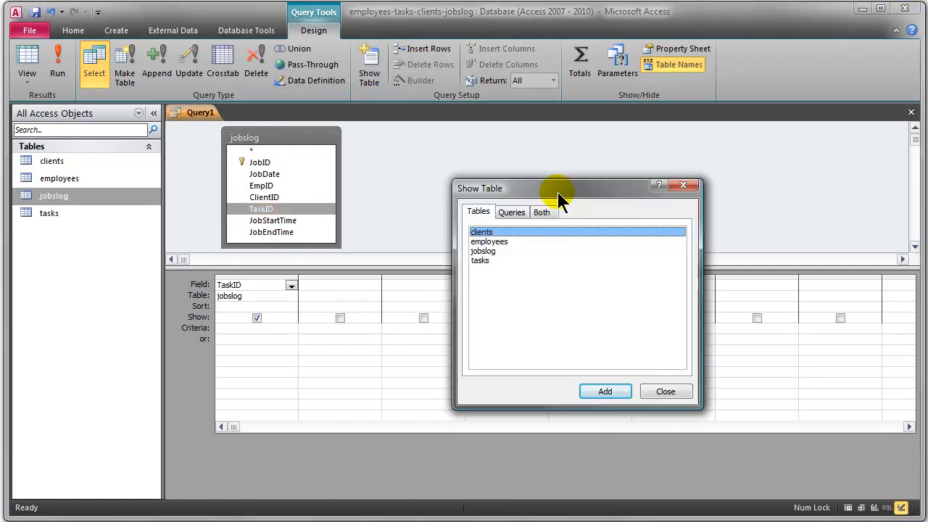
pyautogui.doubleClick(501, 242)
pyautogui.click(664, 392)
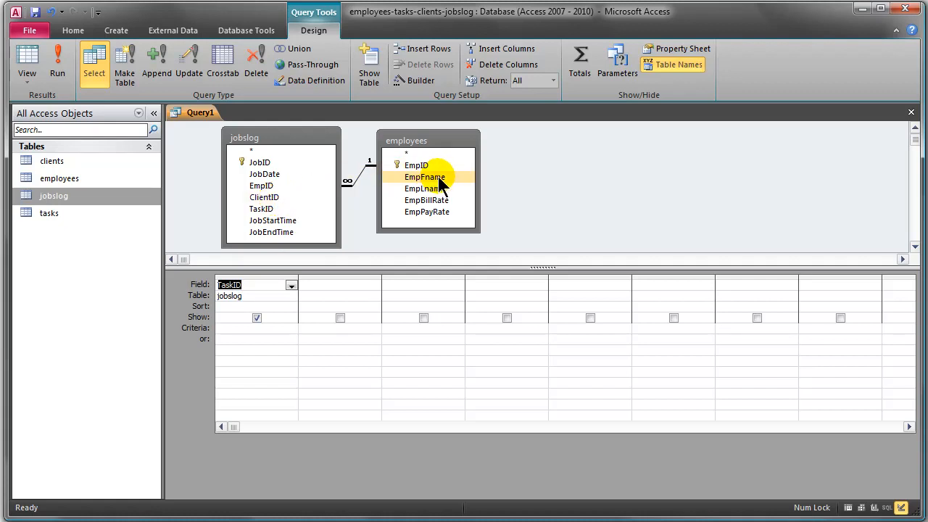
pyautogui.doubleClick(437, 213)
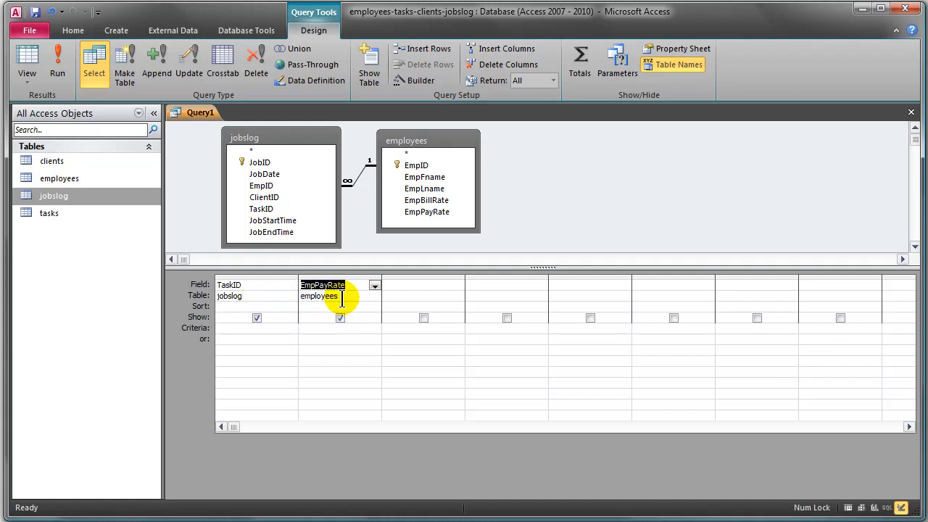
# - Run the query and widen the EmpPayRate and TaskID columns in the results
pyautogui.click(251, 299)
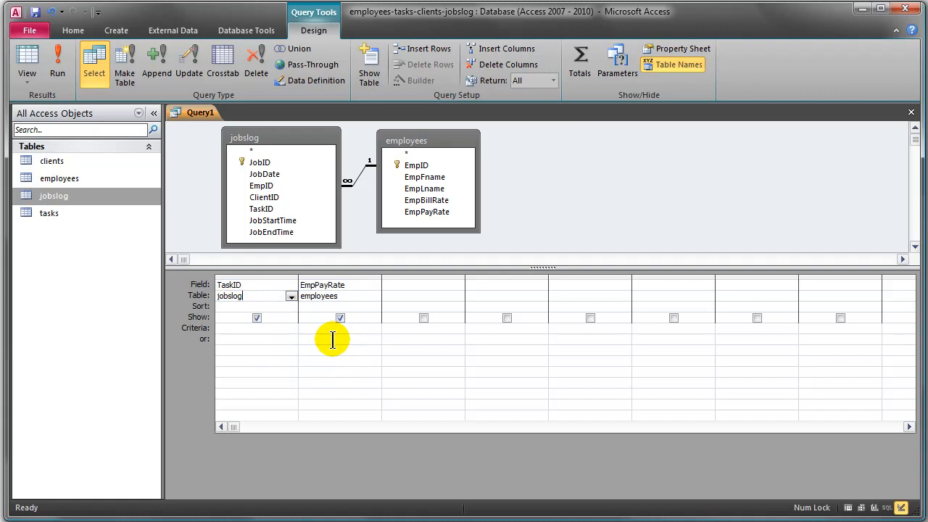
pyautogui.click(61, 69)
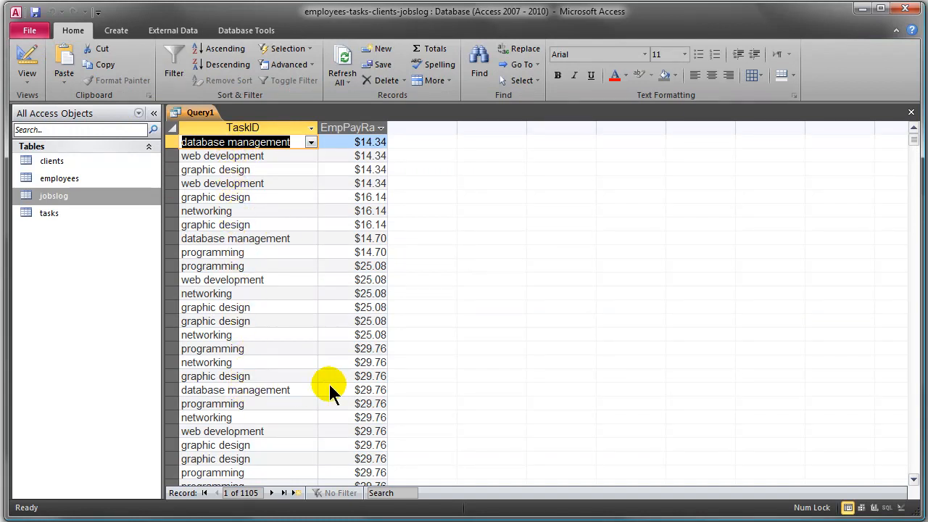
pyautogui.moveTo(387, 128); pyautogui.dragTo(430, 129)
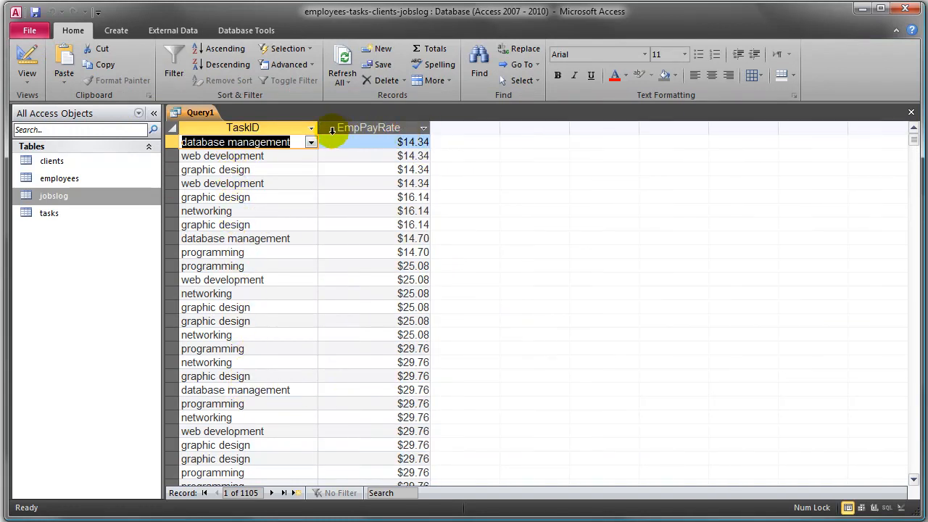
pyautogui.moveTo(317, 128); pyautogui.dragTo(349, 127)
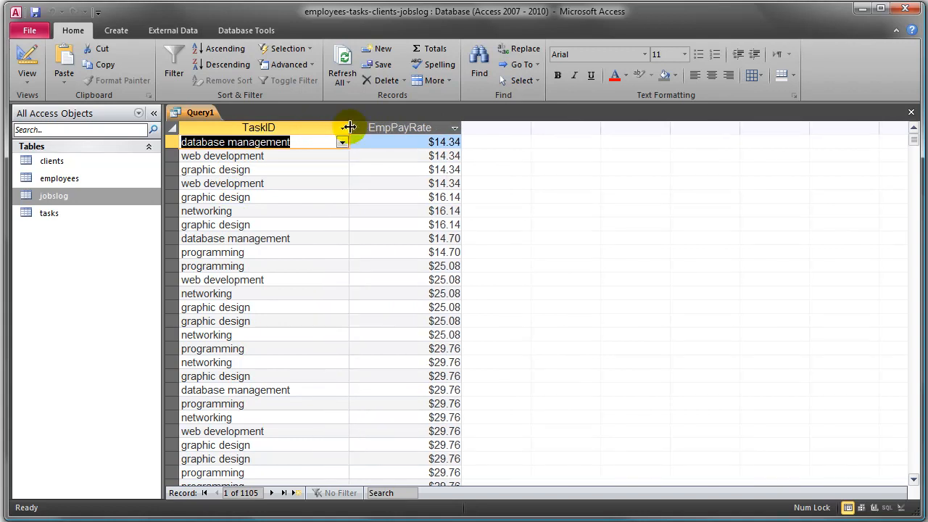
# - In the query design, enable totals with Avg for EmpPayRate, and run the query
pyautogui.click(27, 59)
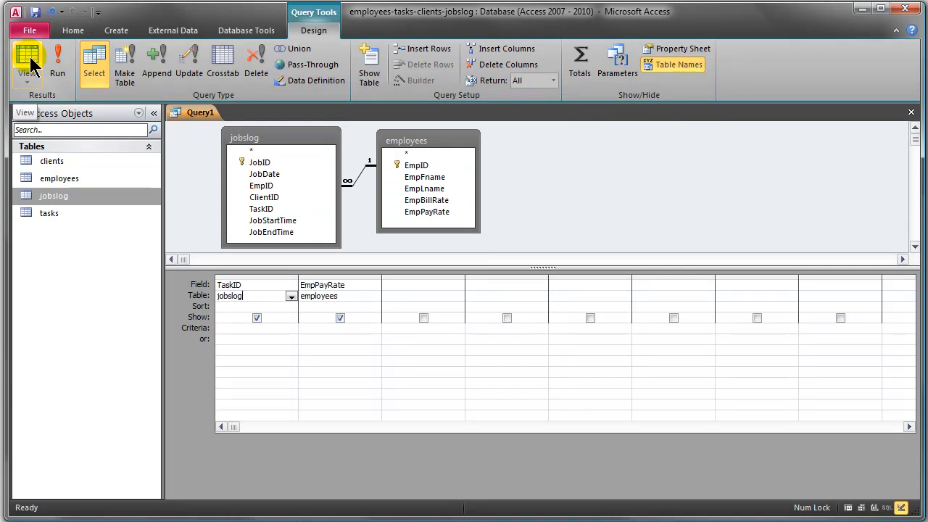
pyautogui.click(580, 64)
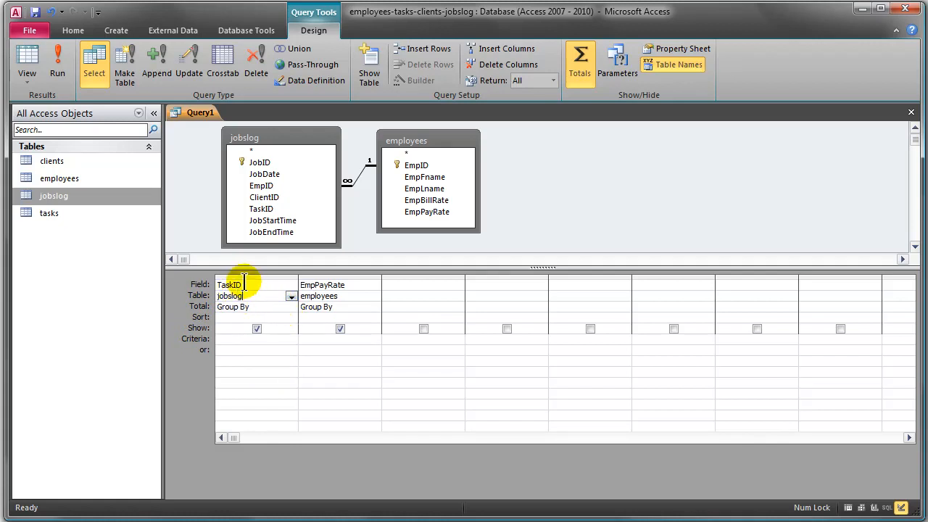
pyautogui.click(374, 308)
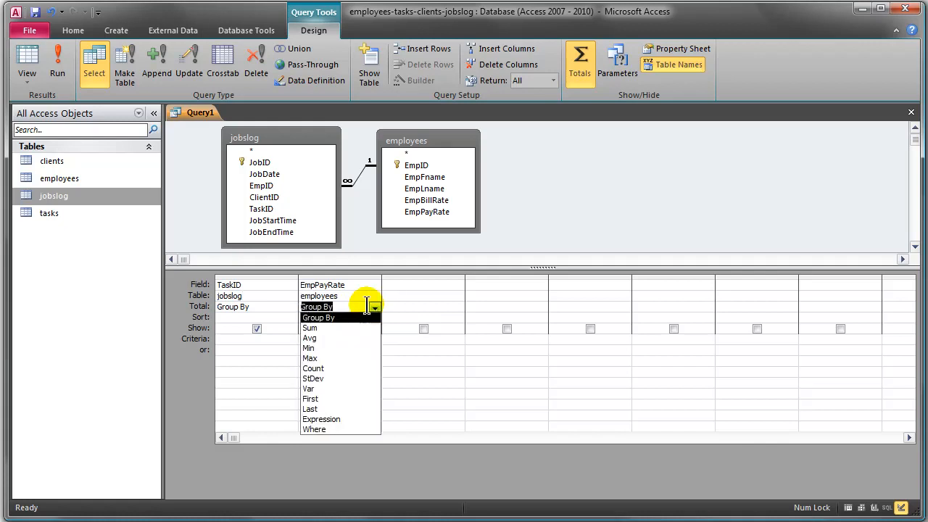
pyautogui.click(327, 339)
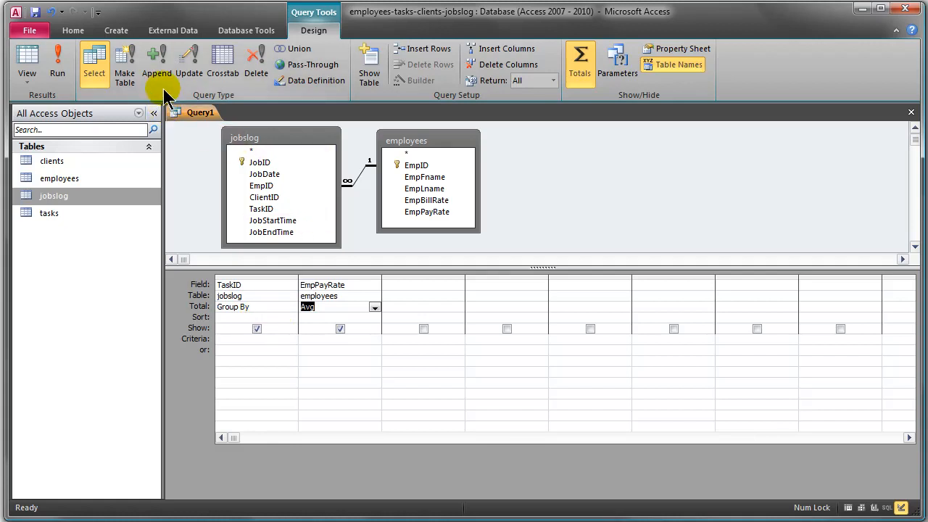
pyautogui.click(57, 66)
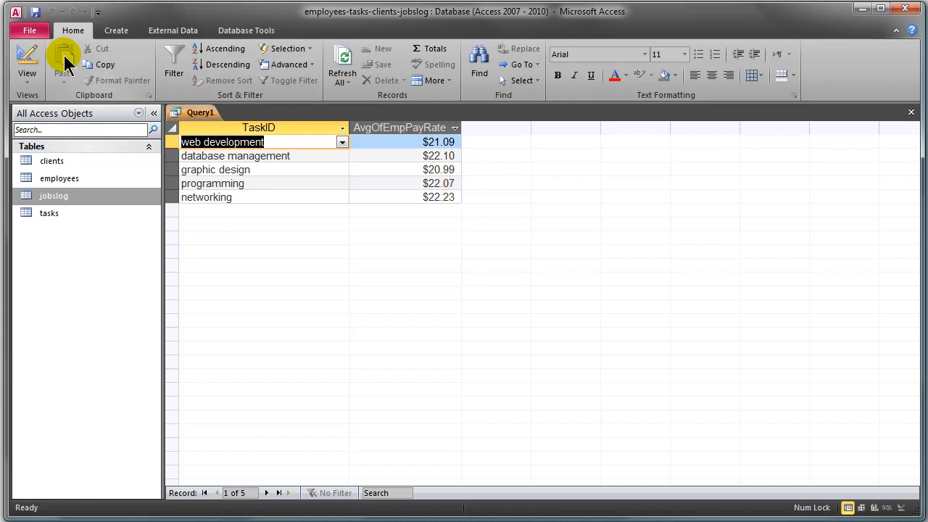
# - Change the EmpPayRate total to Sum in the query design, run the query and go back to the design
pyautogui.click(29, 62)
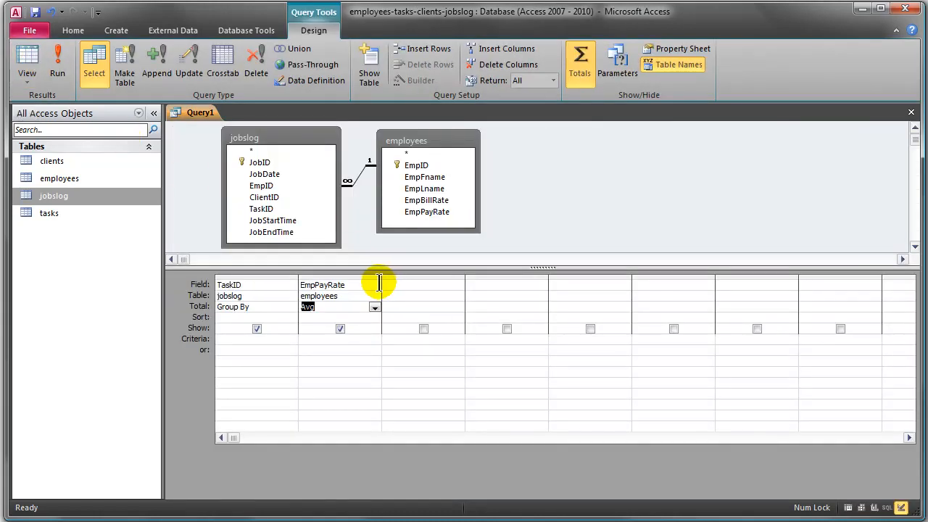
pyautogui.click(375, 307)
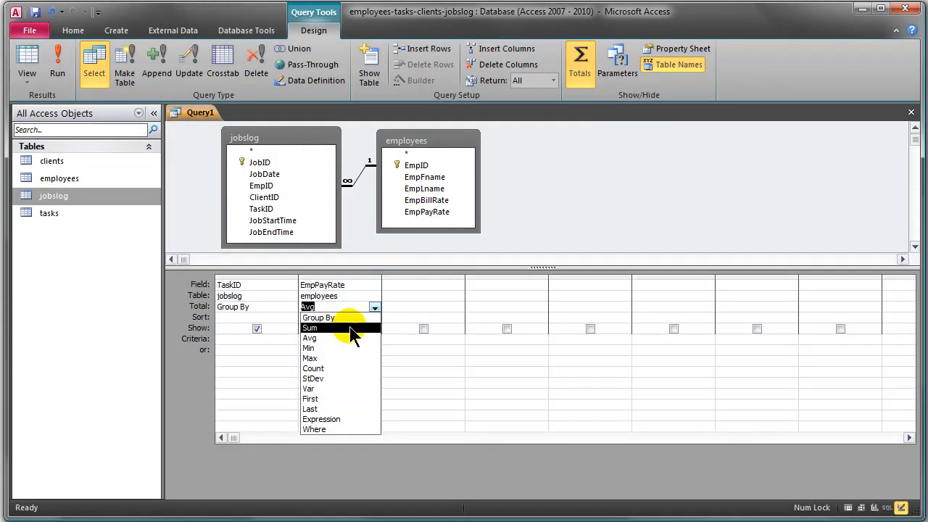
pyautogui.click(354, 326)
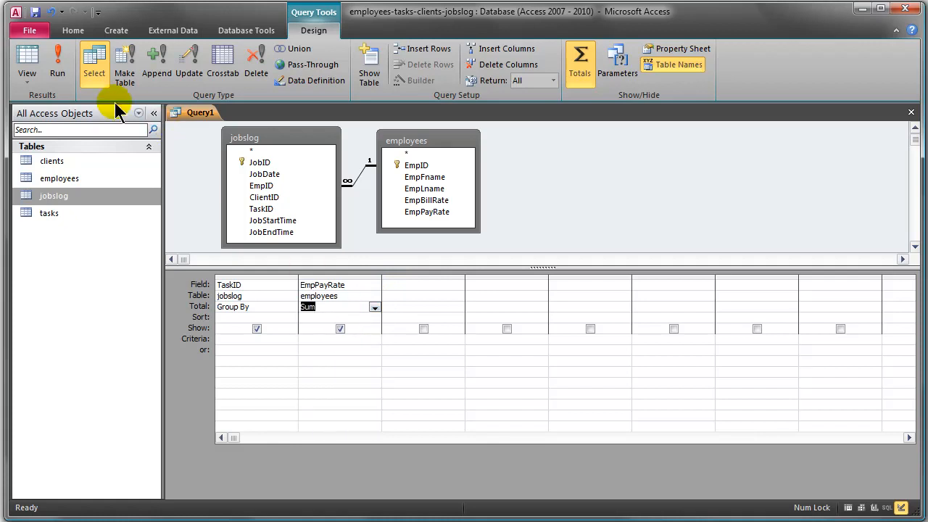
pyautogui.click(58, 64)
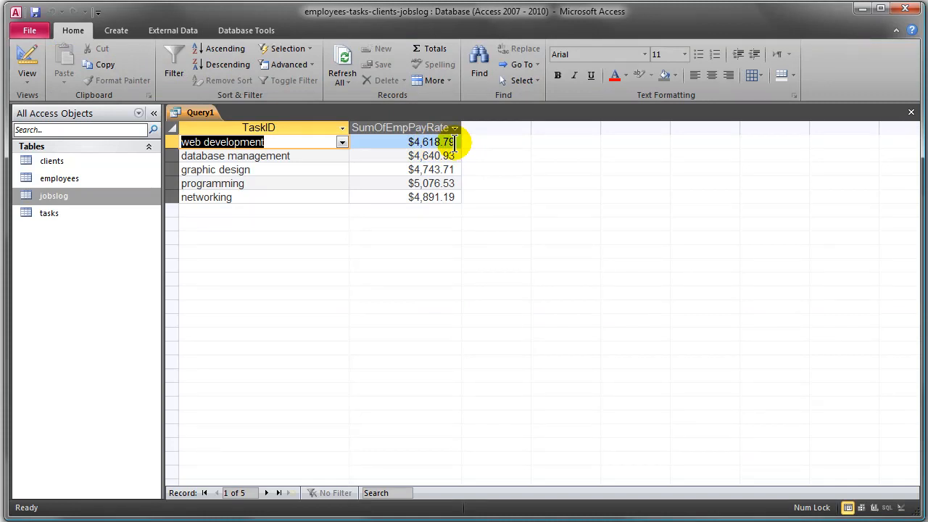
pyautogui.click(26, 62)
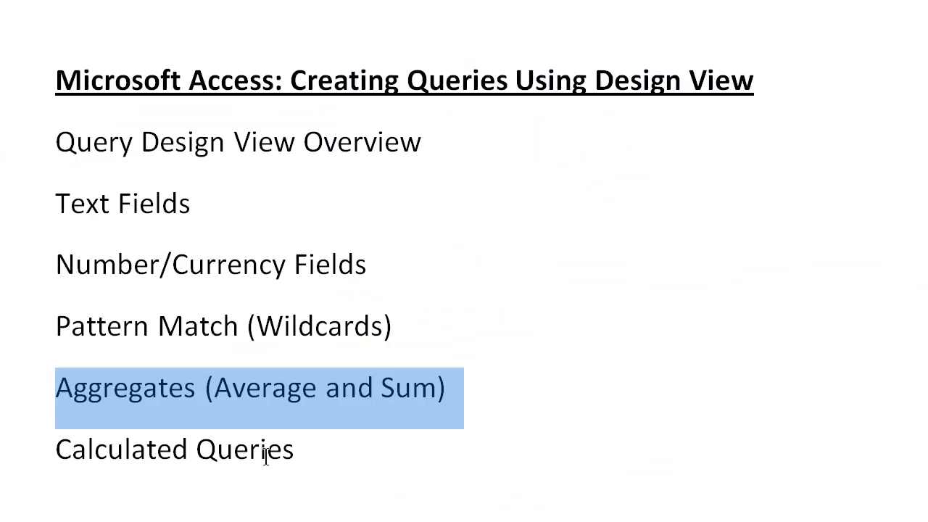
pyautogui.moveTo(71, 451); pyautogui.dragTo(297, 450)
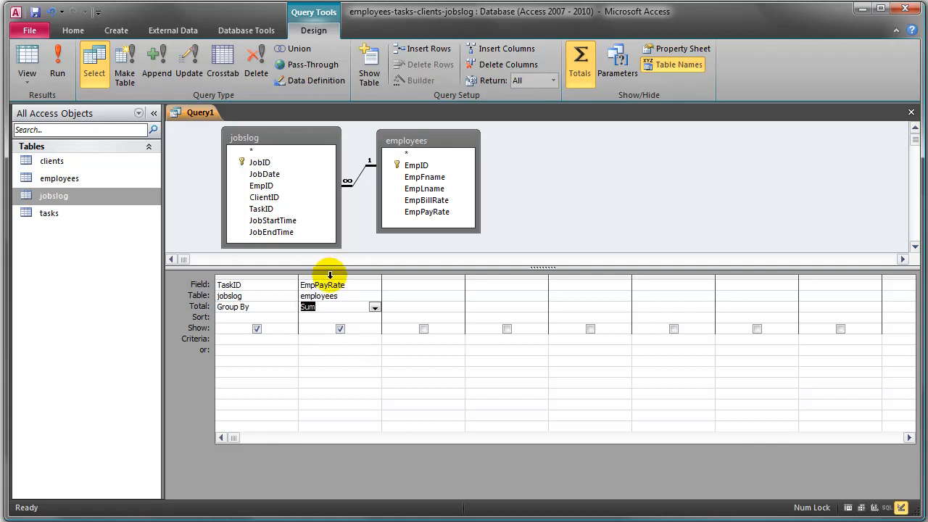
# - Delete the TaskID and EmpPayRate fields from the design grid and remove the employees table from the query
pyautogui.moveTo(265, 276); pyautogui.dragTo(314, 275)
pyautogui.press('Delete')
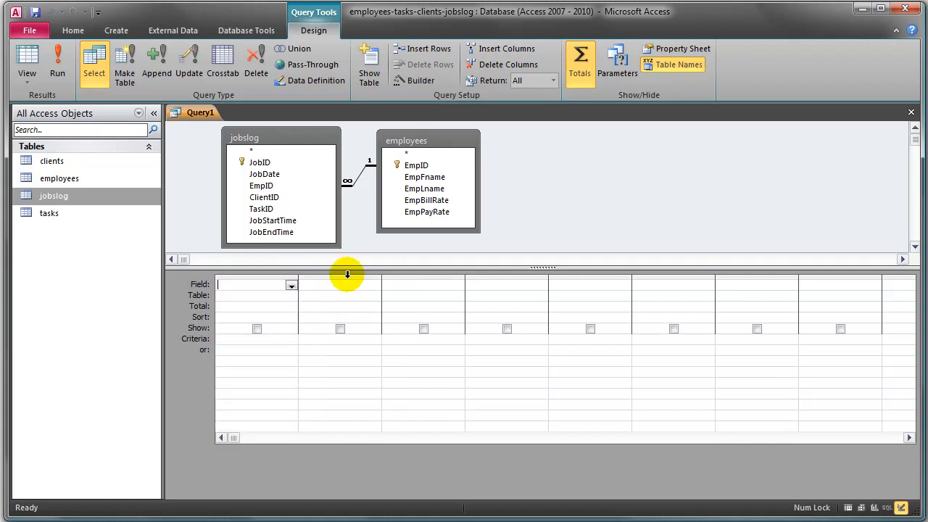
pyautogui.click(439, 145)
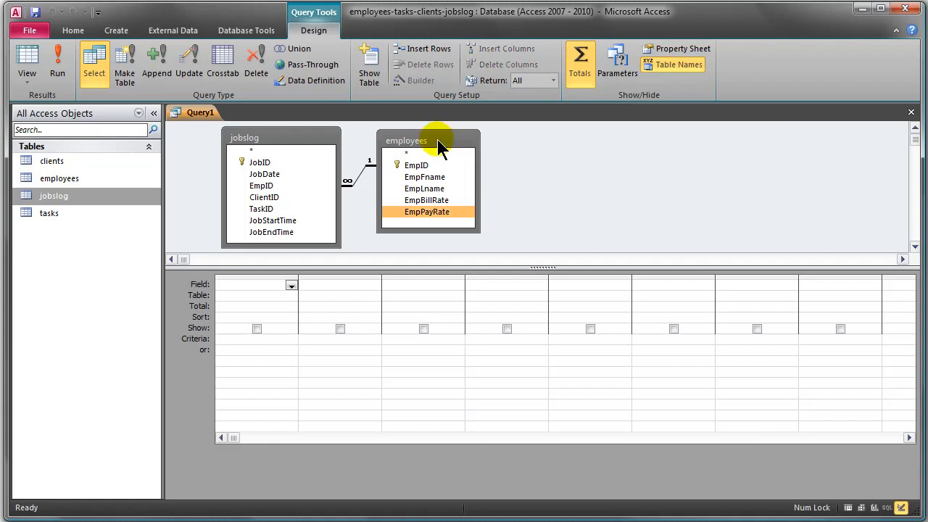
pyautogui.press('Delete')
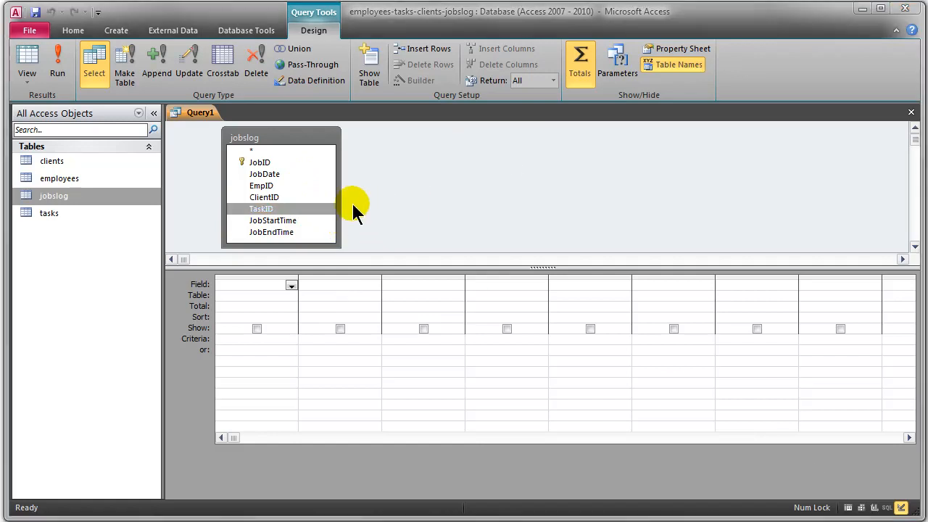
# - Add the JobID, JobDate, JobStartTime and JobEndTime fields from jobslog to the design grid
pyautogui.click(265, 164)
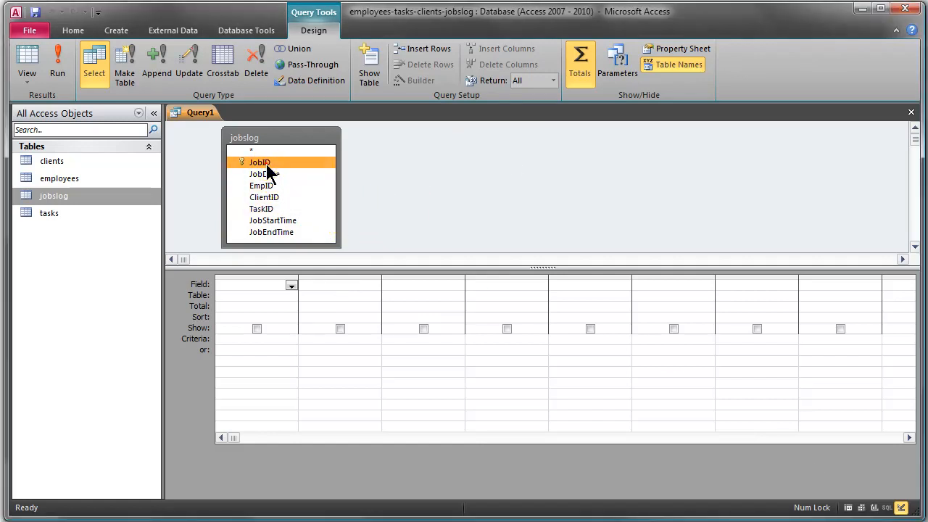
pyautogui.doubleClick(265, 164)
pyautogui.click(275, 177)
pyautogui.doubleClick(275, 178)
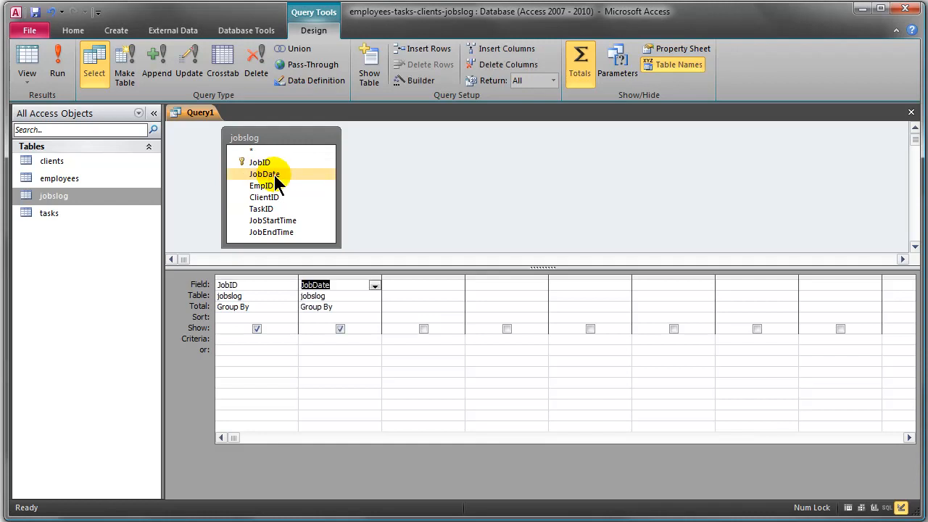
pyautogui.click(281, 221)
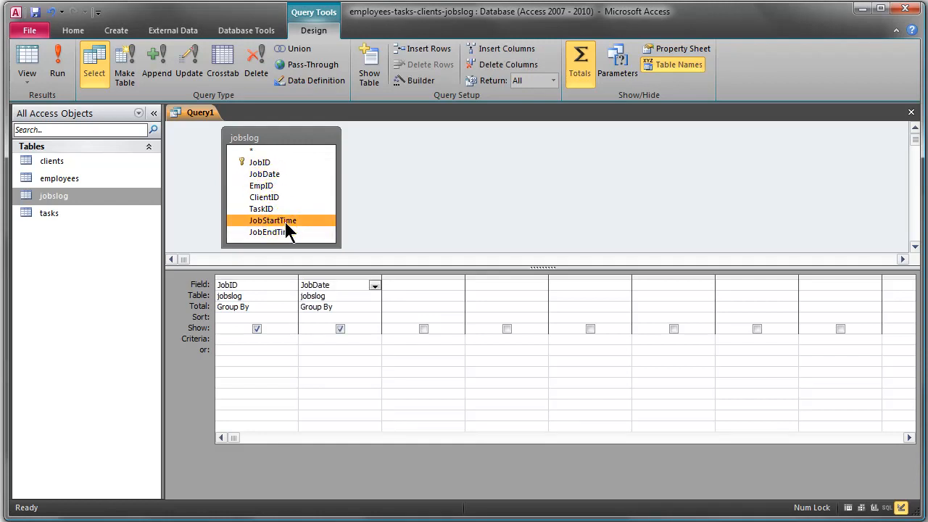
pyautogui.doubleClick(285, 221)
pyautogui.doubleClick(286, 232)
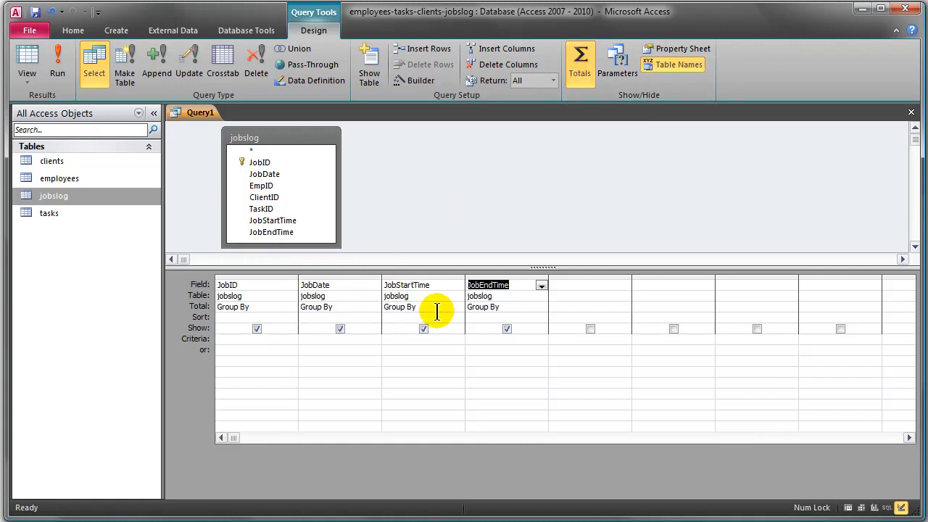
# - Turn off the totals for the query and run it to list the job dates and times
pyautogui.click(579, 65)
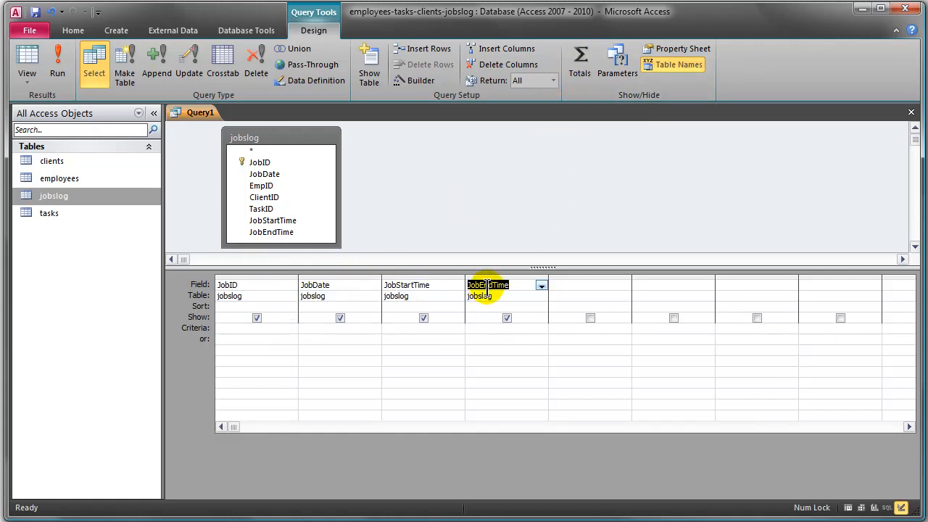
pyautogui.click(58, 61)
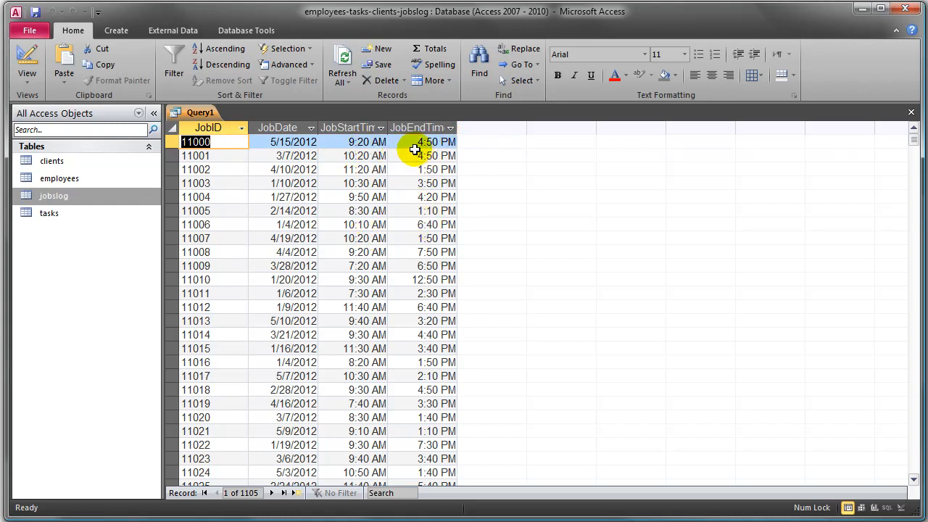
# - Return to the query design, open the first empty field column in the Zoom editor and enlarge the editor's font
pyautogui.click(28, 58)
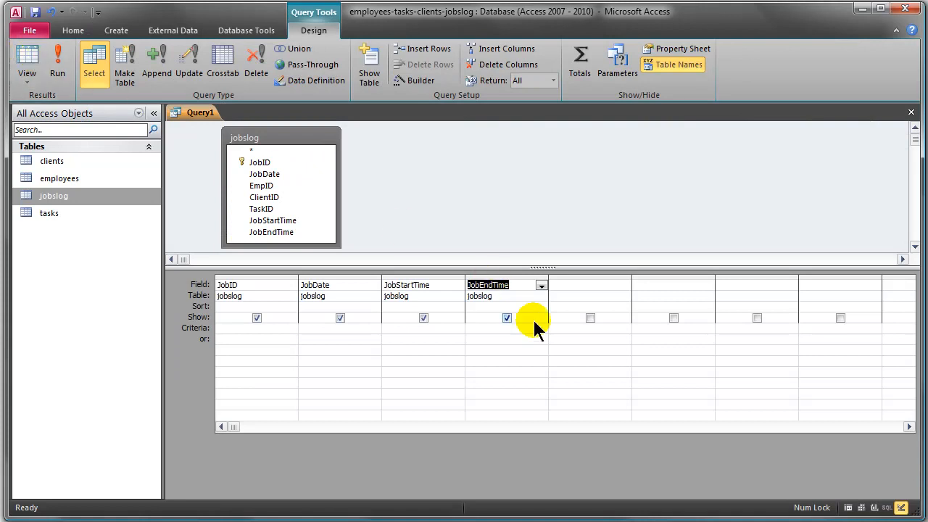
pyautogui.click(566, 285)
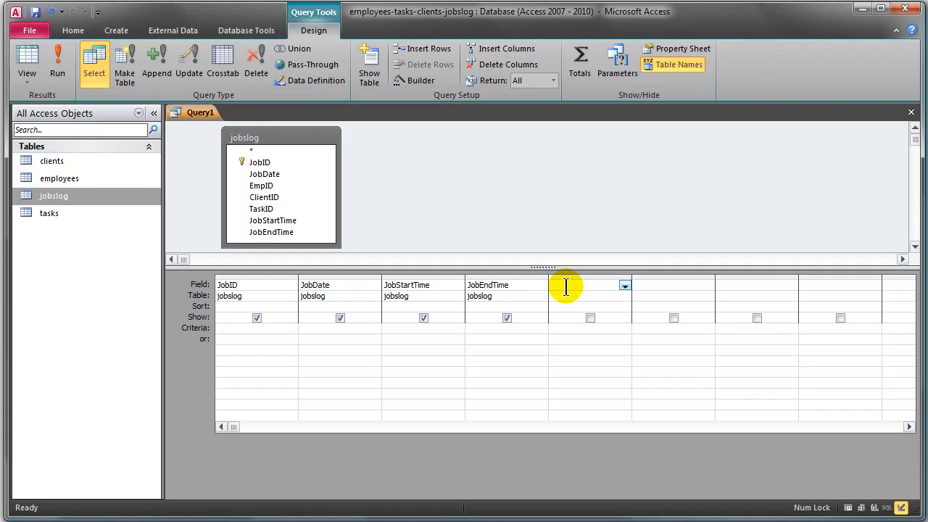
pyautogui.rightClick(567, 289)
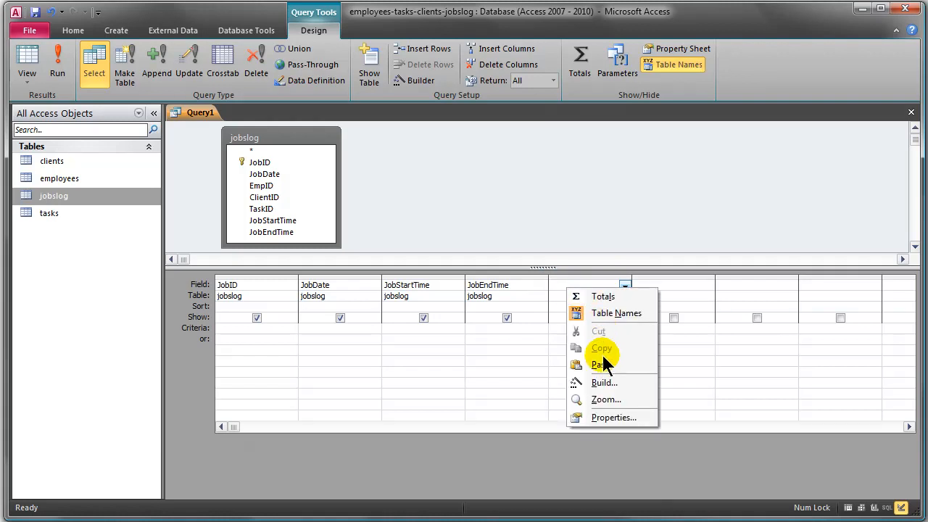
pyautogui.click(606, 400)
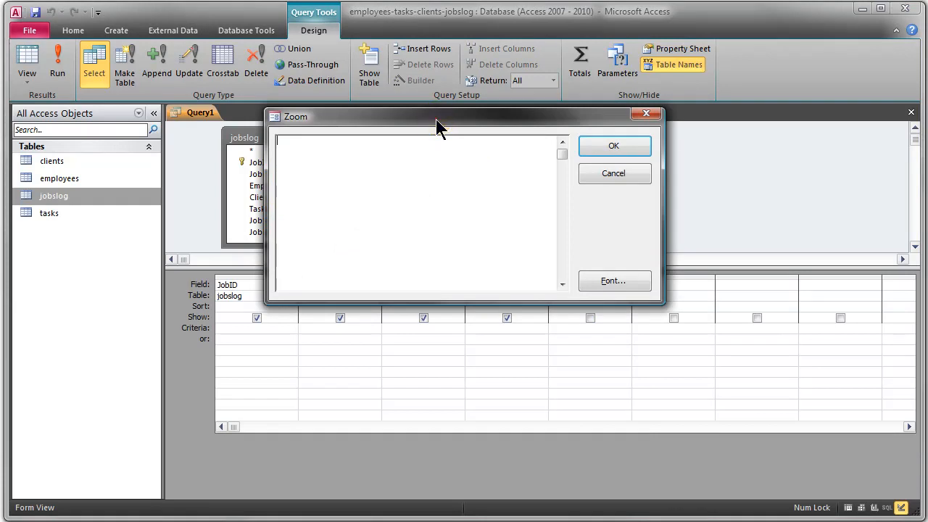
pyautogui.moveTo(460, 112); pyautogui.dragTo(503, 54)
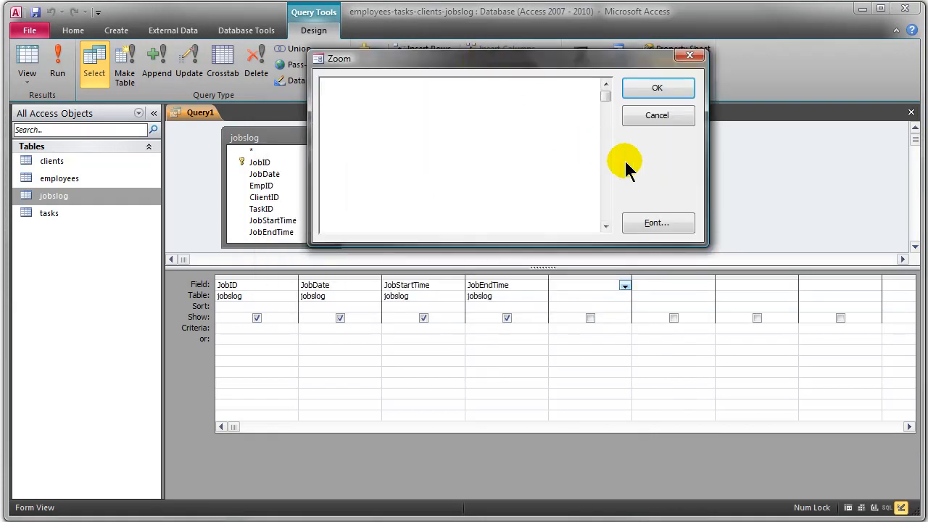
pyautogui.click(657, 223)
pyautogui.click(551, 237)
pyautogui.click(603, 177)
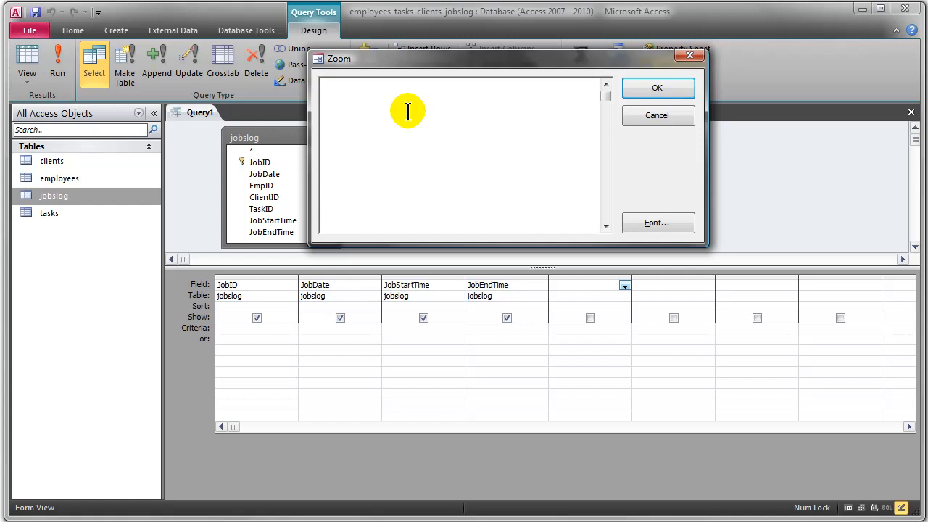
# - Name the new calculated field by entering the label "Time (hours):" at the start of the expression
pyautogui.write('Time (hours):')
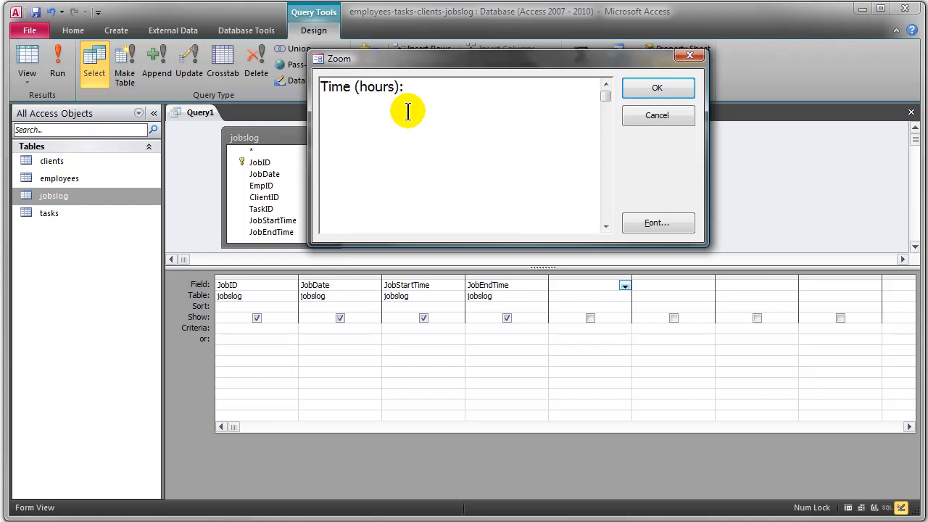
pyautogui.moveTo(399, 87); pyautogui.dragTo(308, 87)
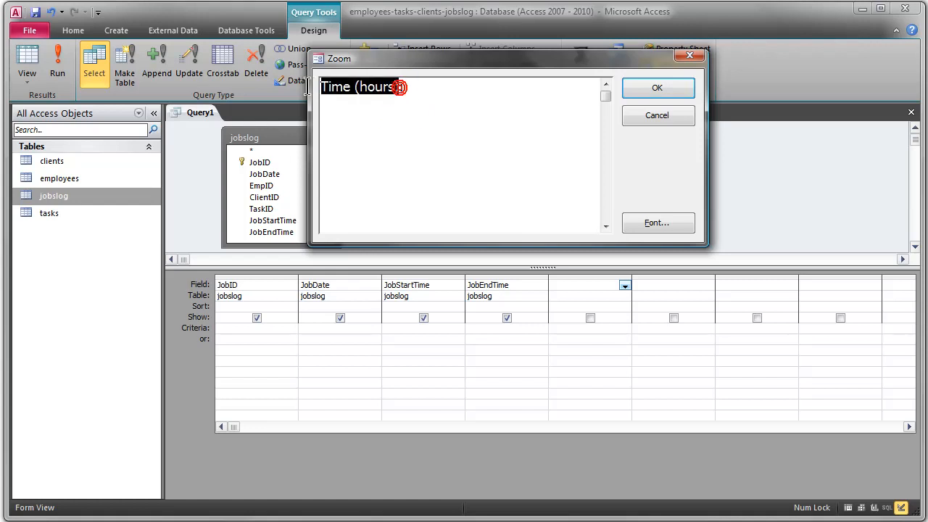
pyautogui.click(406, 88)
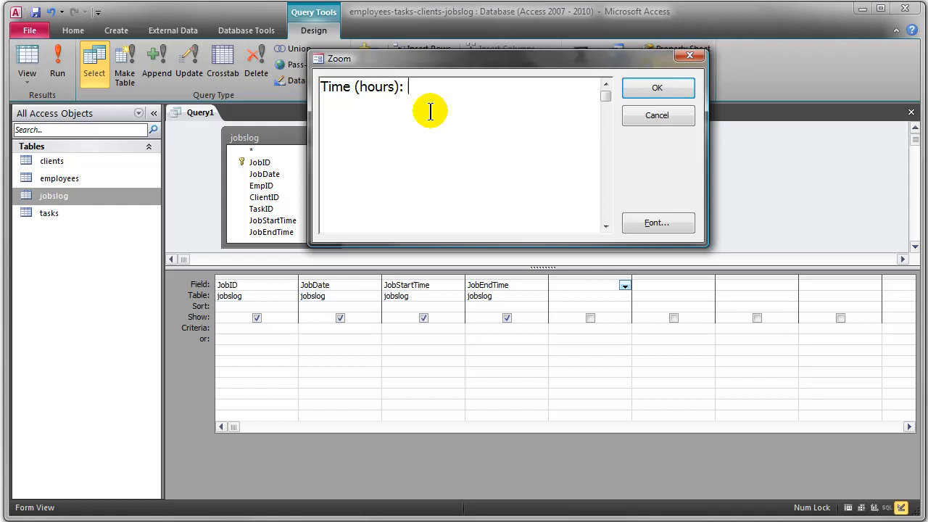
# - Add an empty DateDiff() function after the "Time (hours):" label
pyautogui.write('DateDiff()')
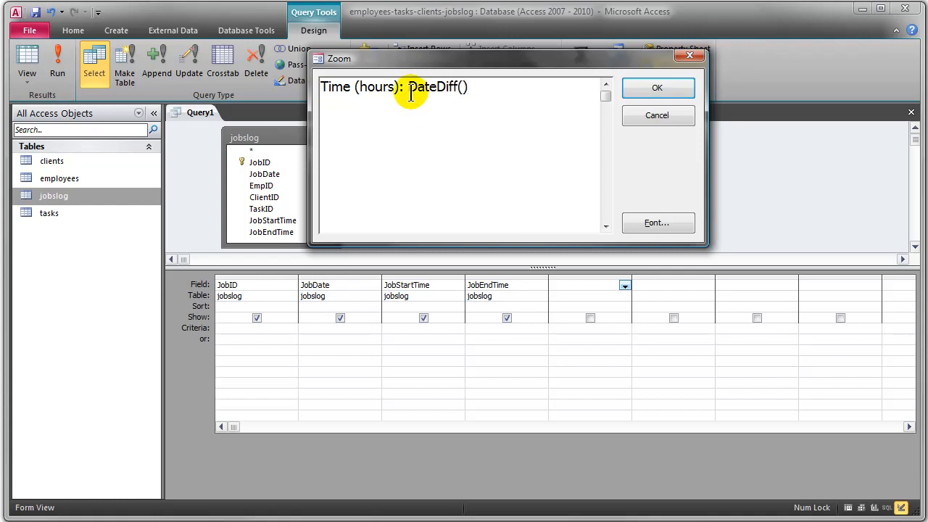
pyautogui.moveTo(408, 87); pyautogui.dragTo(483, 87)
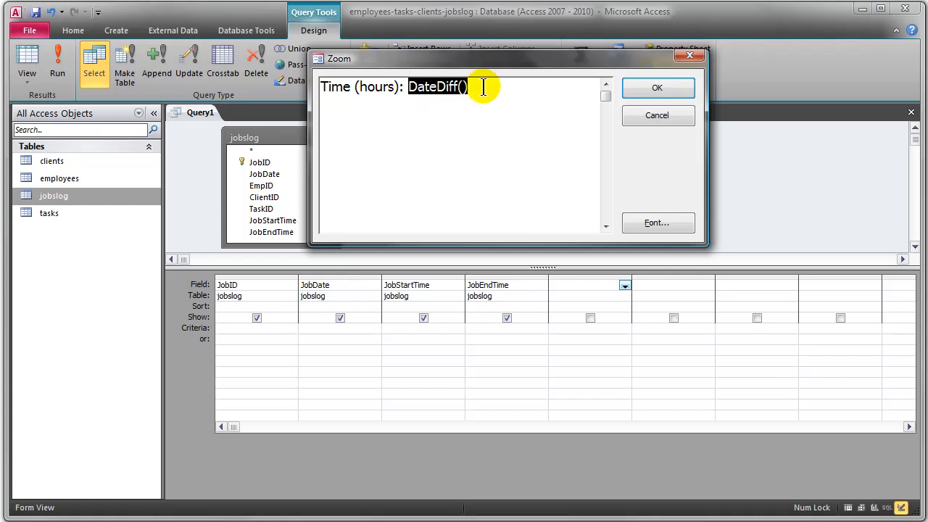
pyautogui.click(477, 87)
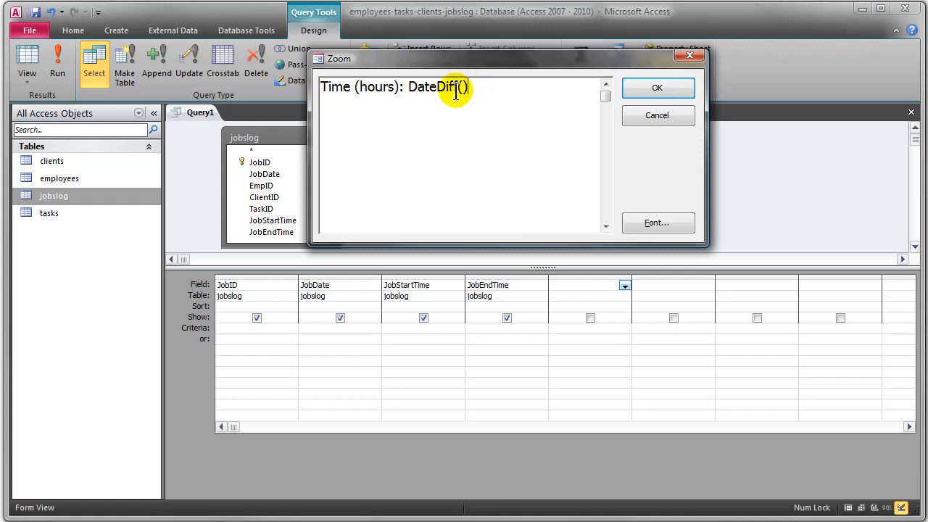
pyautogui.moveTo(408, 87); pyautogui.dragTo(460, 88)
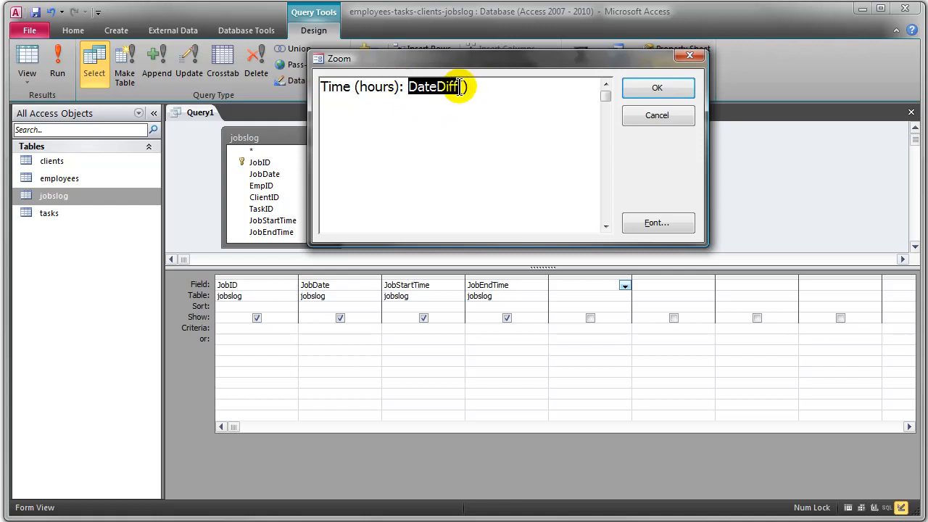
pyautogui.click(474, 105)
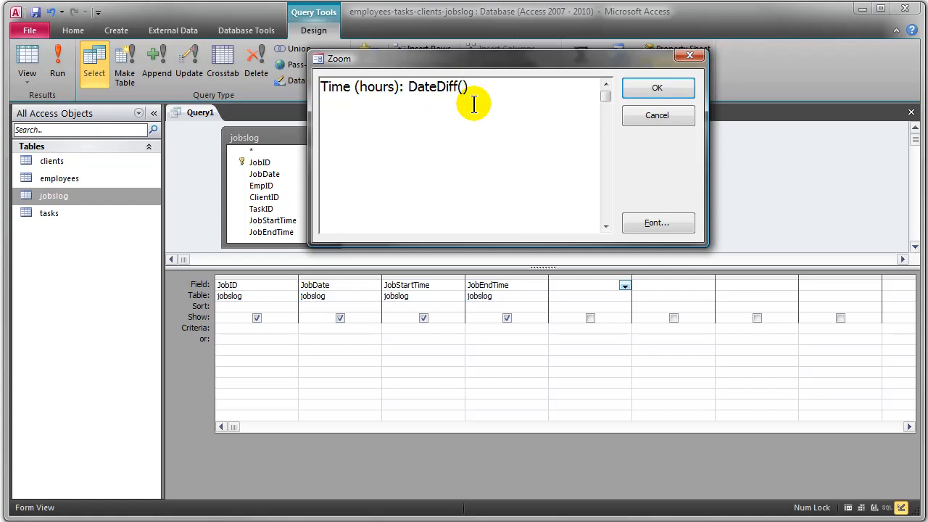
# - Enter the interval "n" and the [JobStartTime] field as the first two arguments of the DateDiff function
pyautogui.write('"n",')
pyautogui.write('[JobStartTime]')
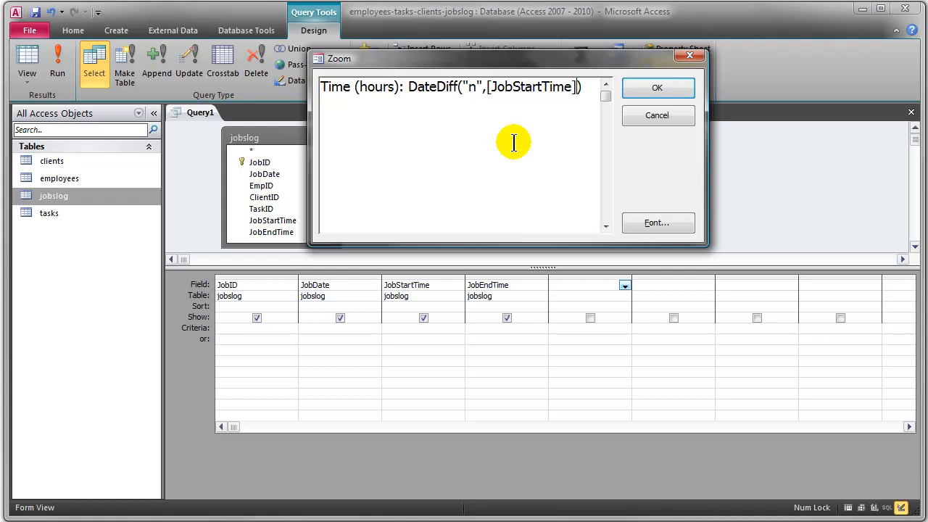
pyautogui.moveTo(496, 64); pyautogui.dragTo(555, 77)
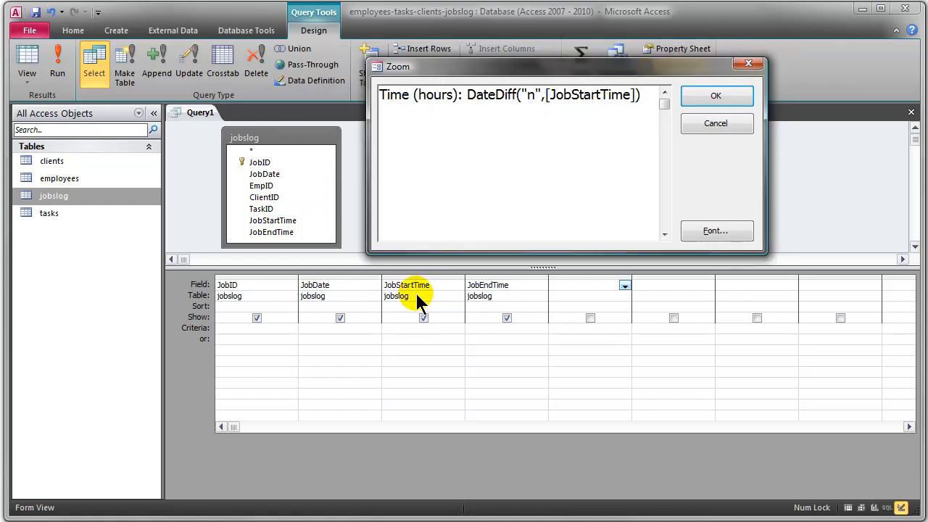
pyautogui.moveTo(546, 97); pyautogui.dragTo(636, 95)
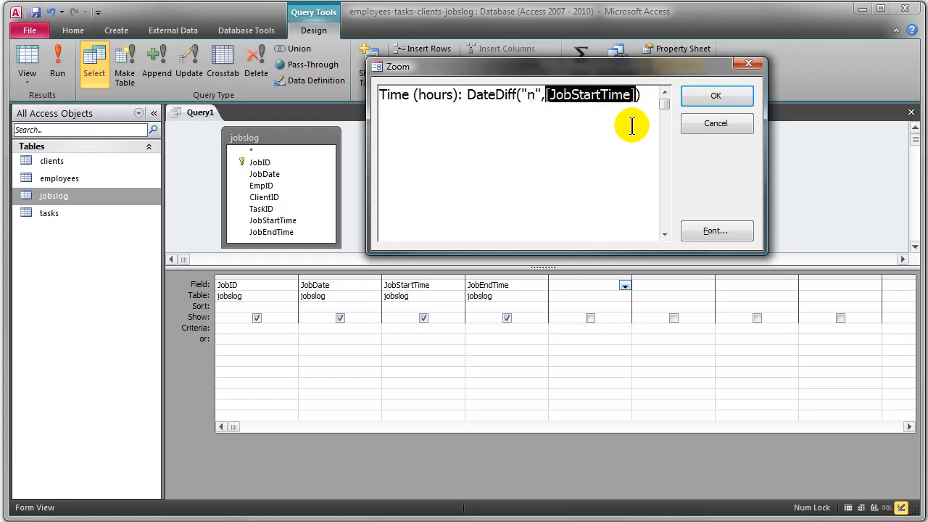
pyautogui.click(637, 95)
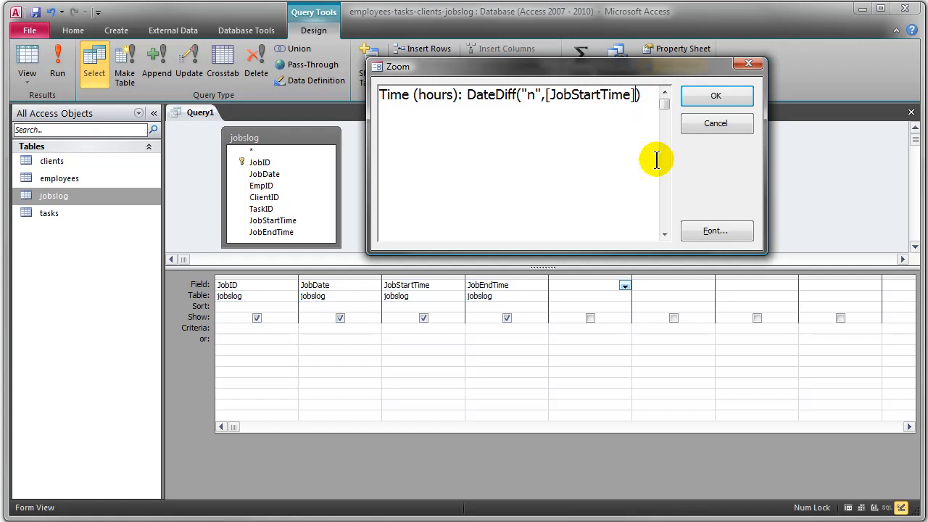
# - Add [JobEndTime] as the third DateDiff argument, accept the expression and run the query
pyautogui.write(',[Job')
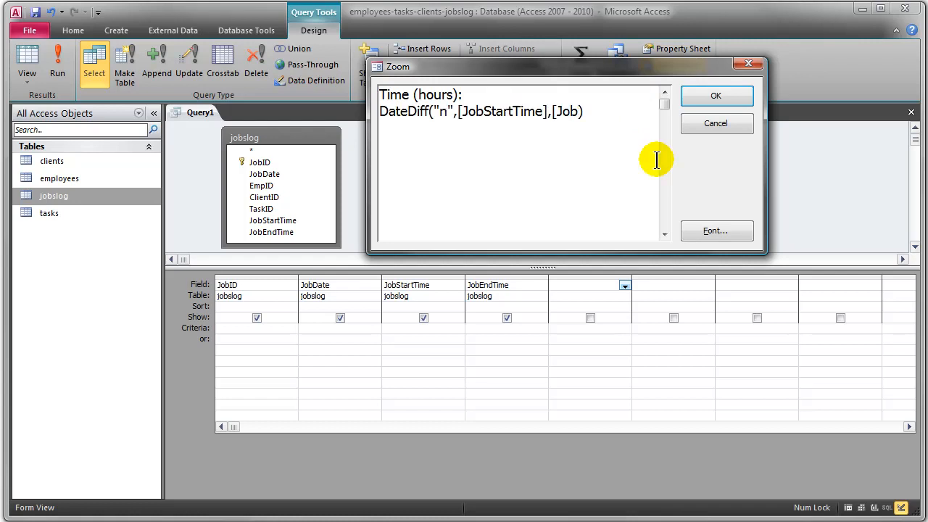
pyautogui.write('EndTime]')
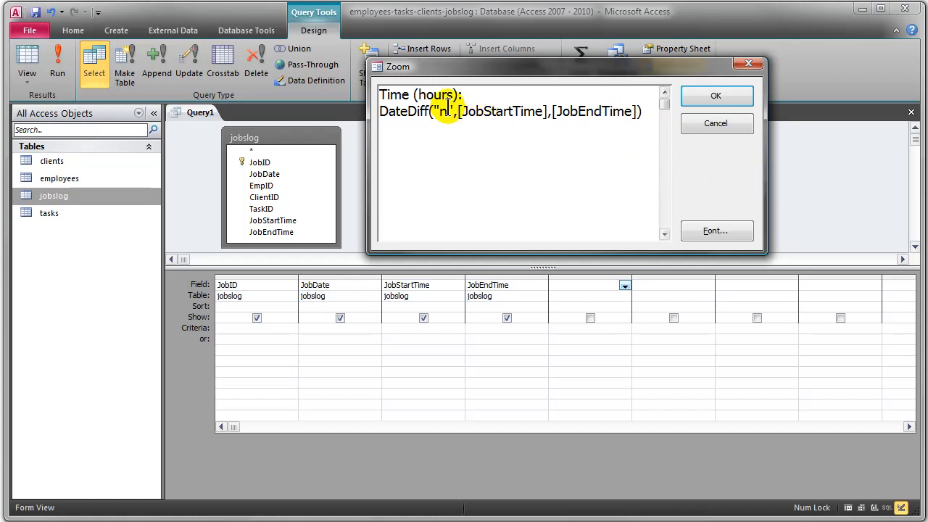
pyautogui.moveTo(464, 94); pyautogui.dragTo(354, 98)
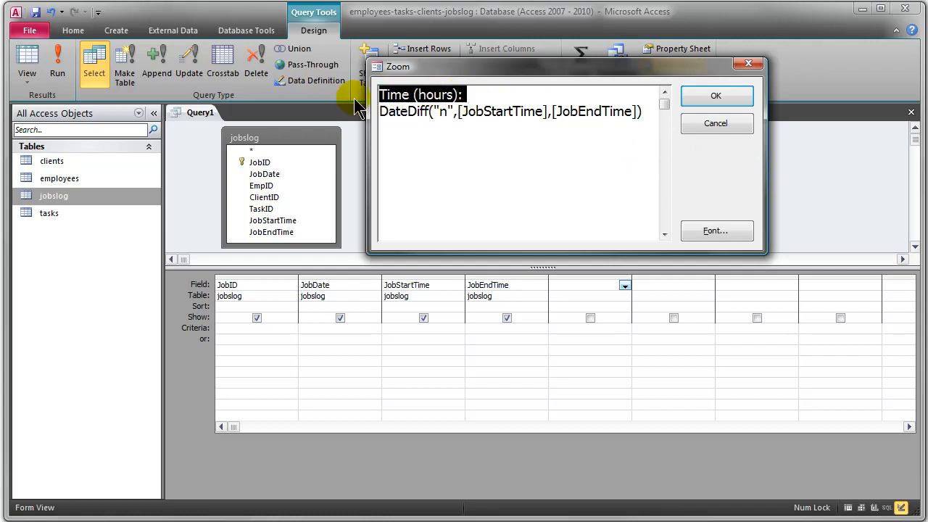
pyautogui.click(414, 116)
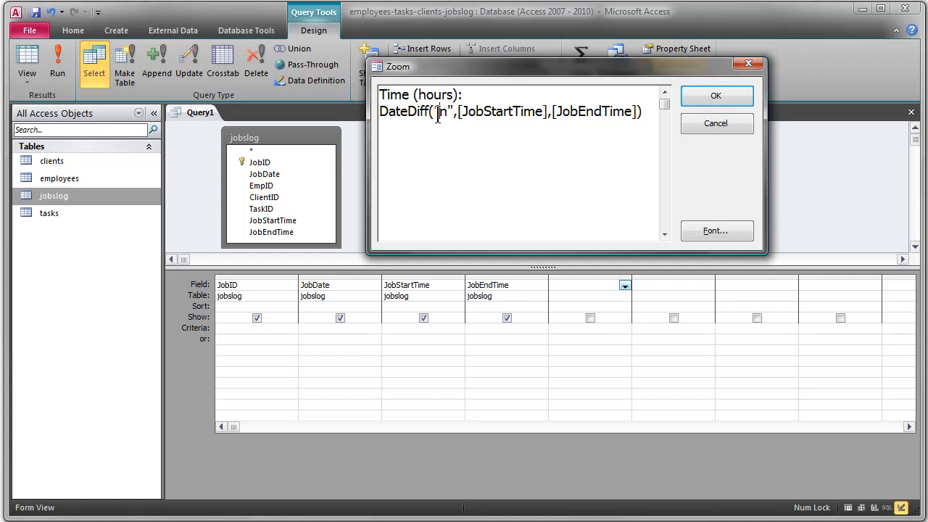
pyautogui.doubleClick(441, 112)
pyautogui.moveTo(461, 112); pyautogui.dragTo(636, 110)
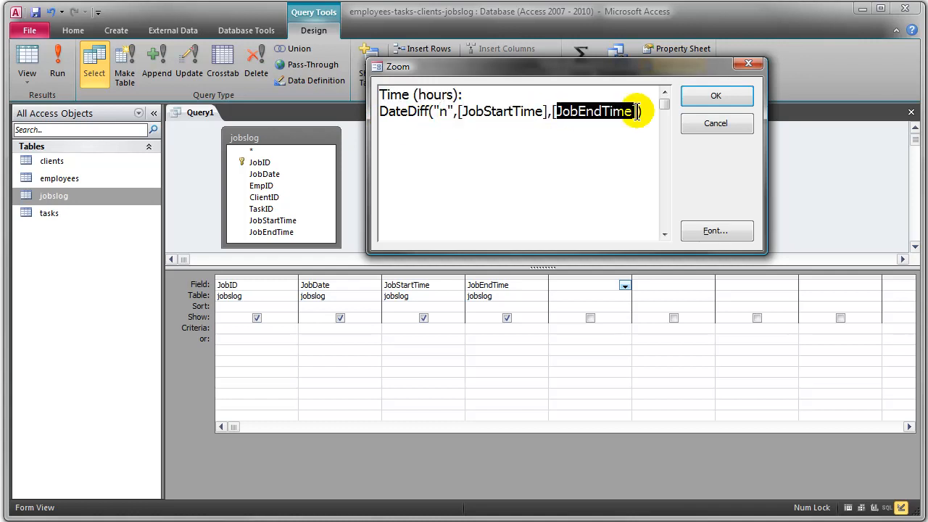
pyautogui.click(727, 98)
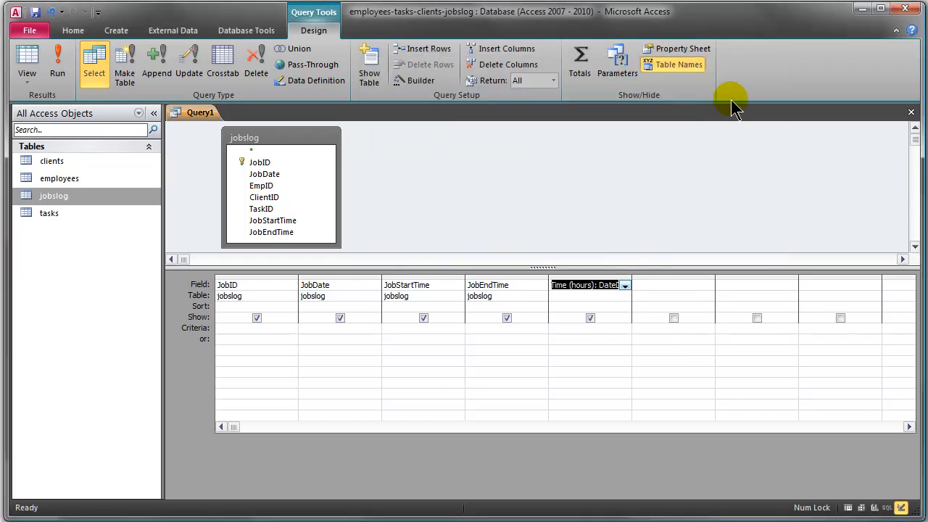
pyautogui.click(61, 60)
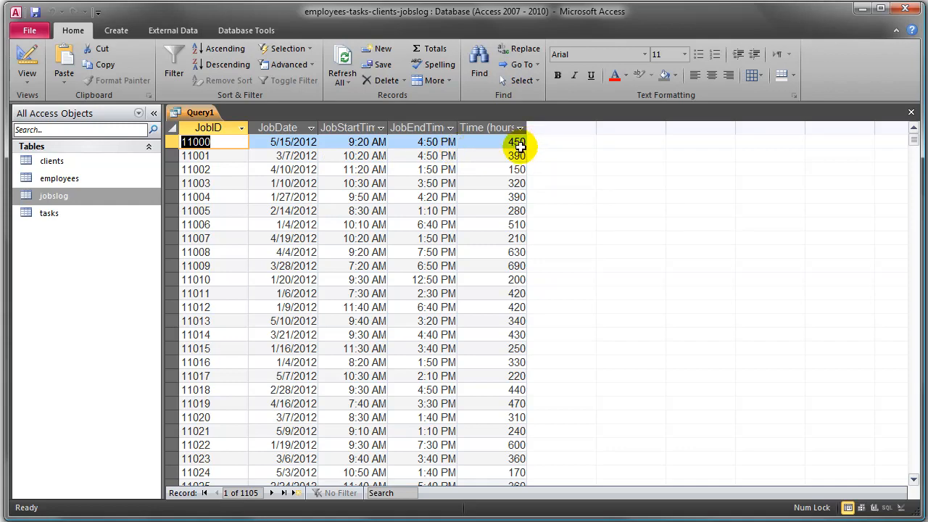
# - Go back to the query design and append /60 to the Time (hours) expression to convert the minutes to hours
pyautogui.click(26, 56)
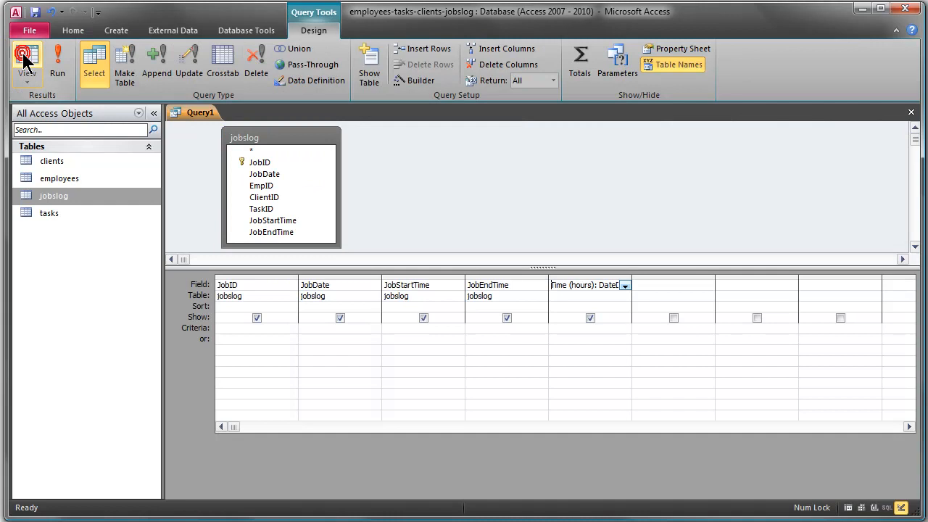
pyautogui.rightClick(587, 286)
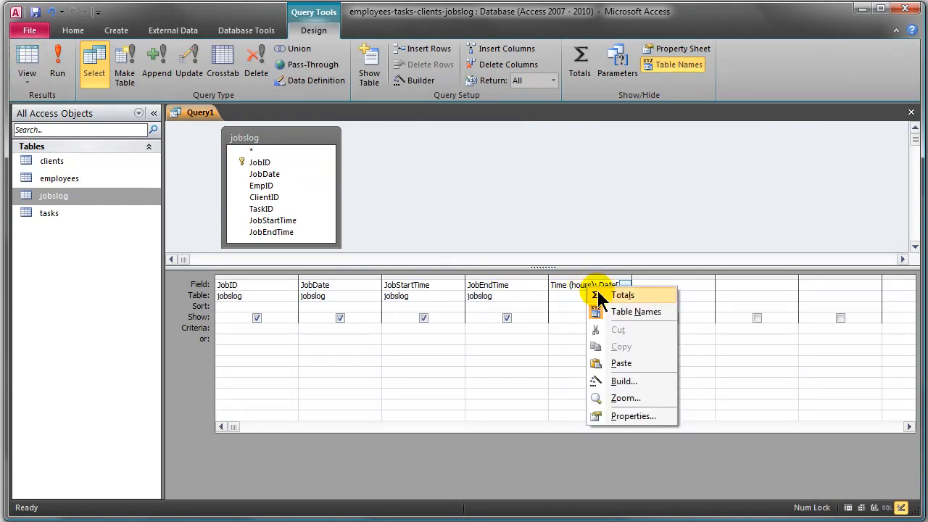
pyautogui.click(629, 398)
pyautogui.click(543, 163)
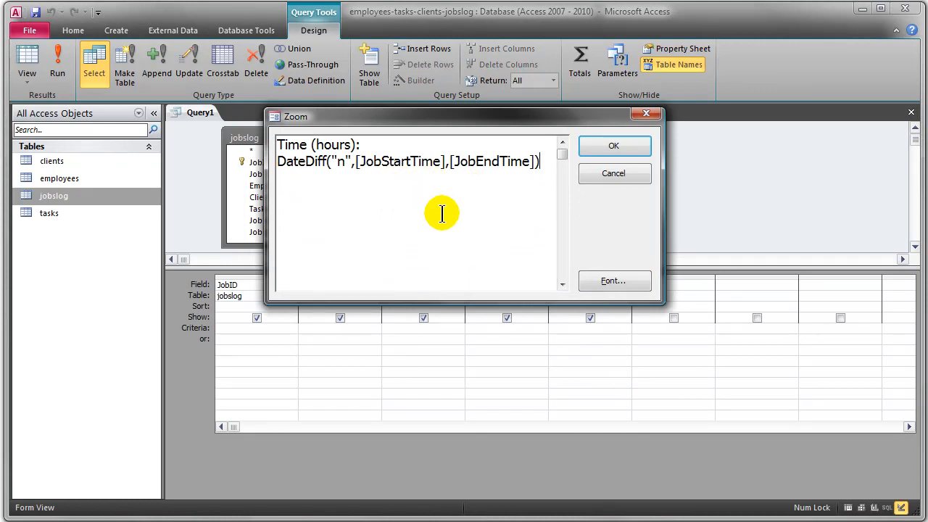
pyautogui.write('/60')
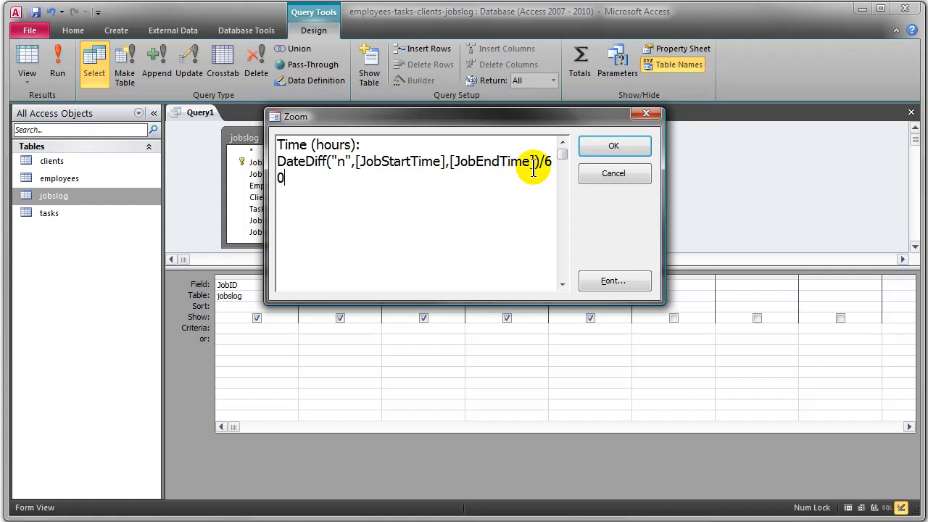
pyautogui.click(606, 148)
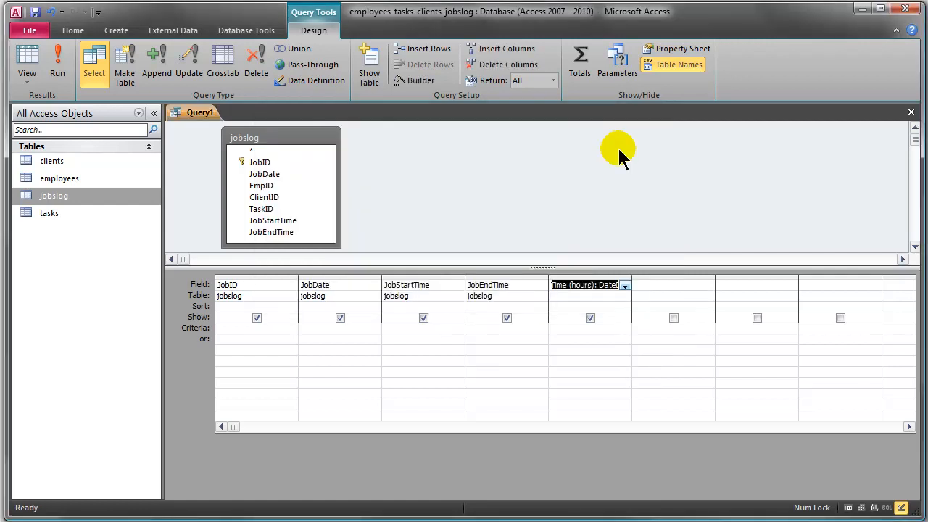
# - Run the query and widen the Time (hours) column so its full heading fits
pyautogui.click(60, 62)
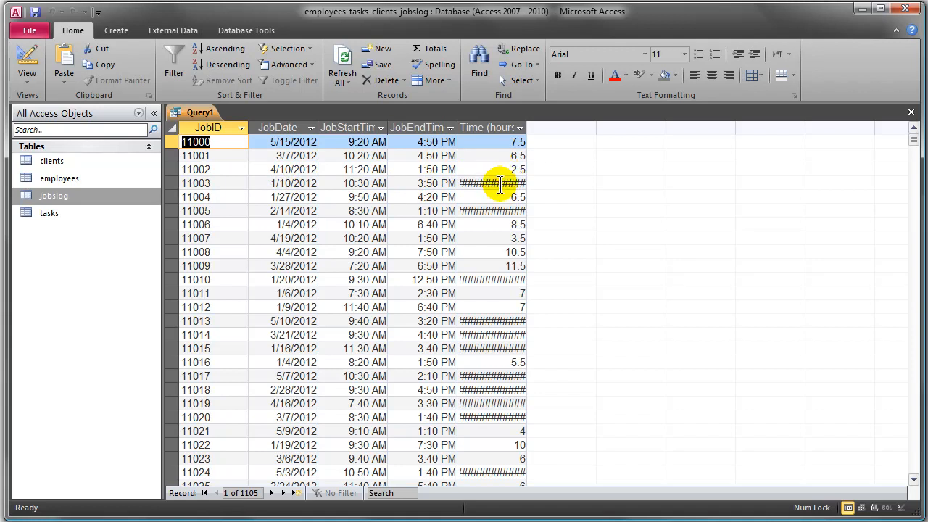
pyautogui.moveTo(529, 128)
pyautogui.mouseDown()
pyautogui.moveTo(619, 128)
pyautogui.moveTo(548, 129)
pyautogui.mouseUp()
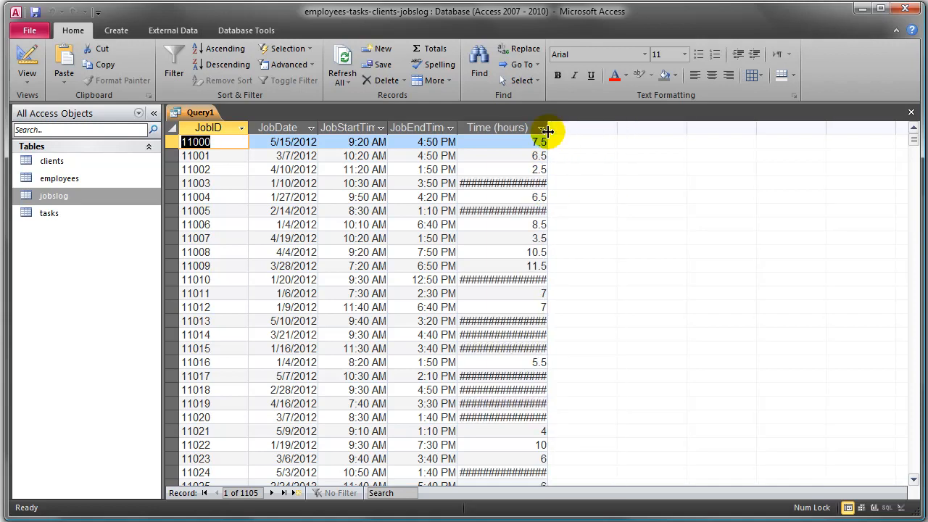
# - Return to the query design, format the Time (hours) field as Fixed with 2 decimal places, and run the query
pyautogui.click(27, 59)
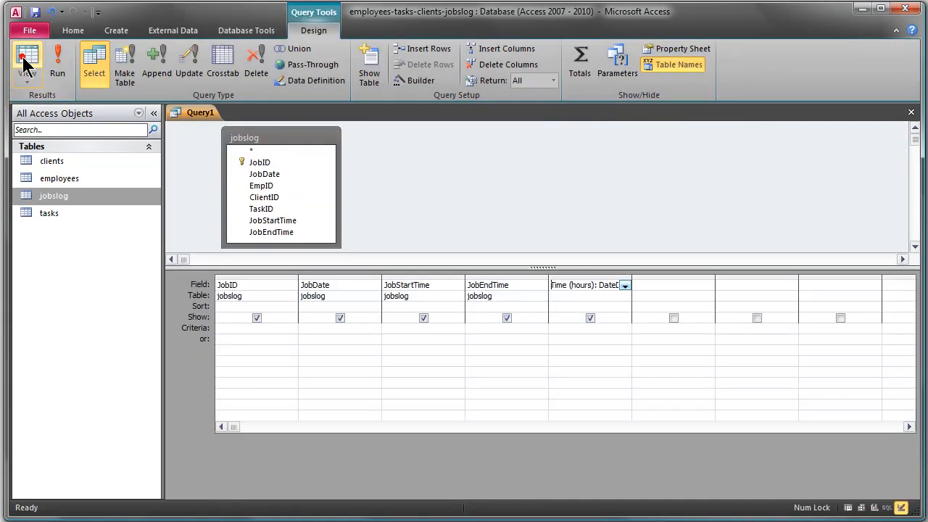
pyautogui.rightClick(570, 288)
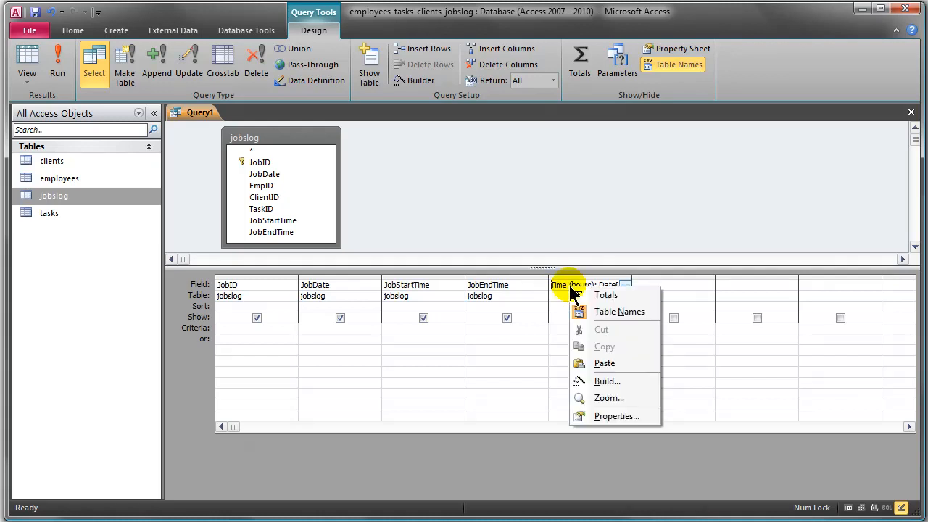
pyautogui.click(633, 420)
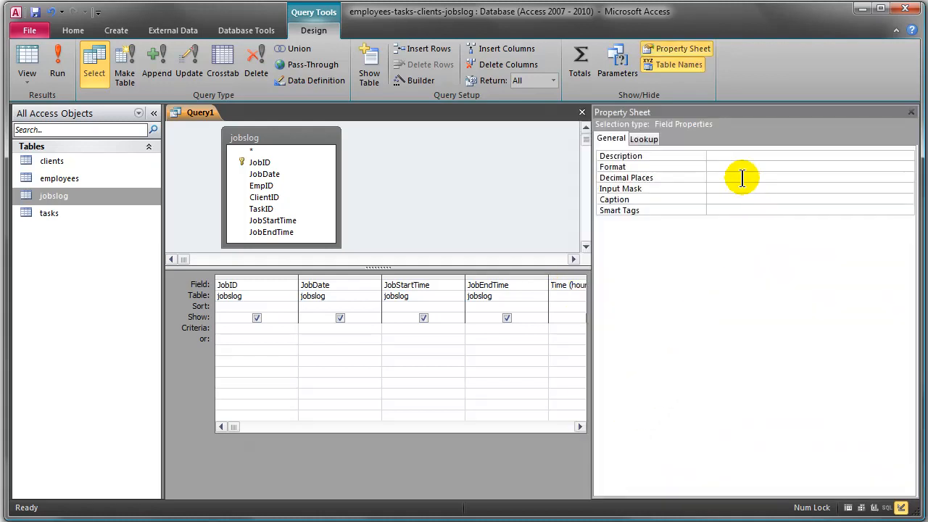
pyautogui.click(906, 167)
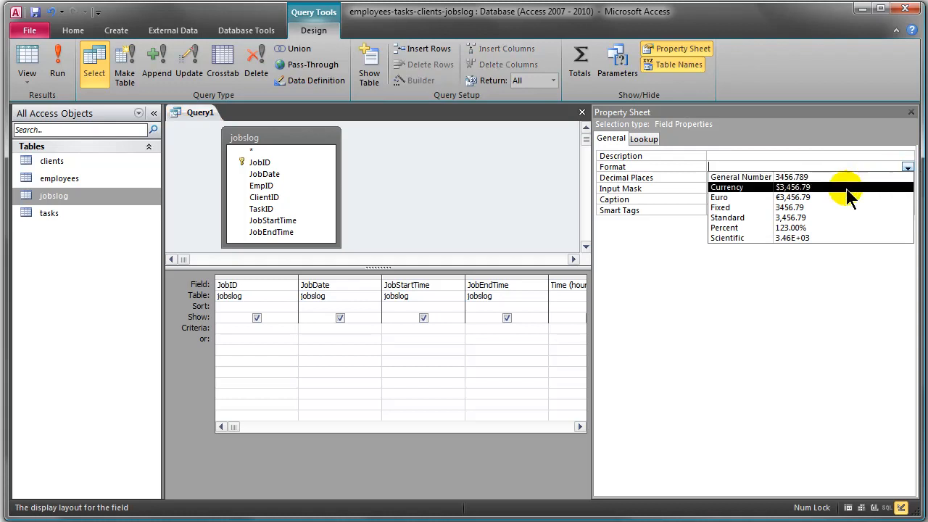
pyautogui.click(824, 207)
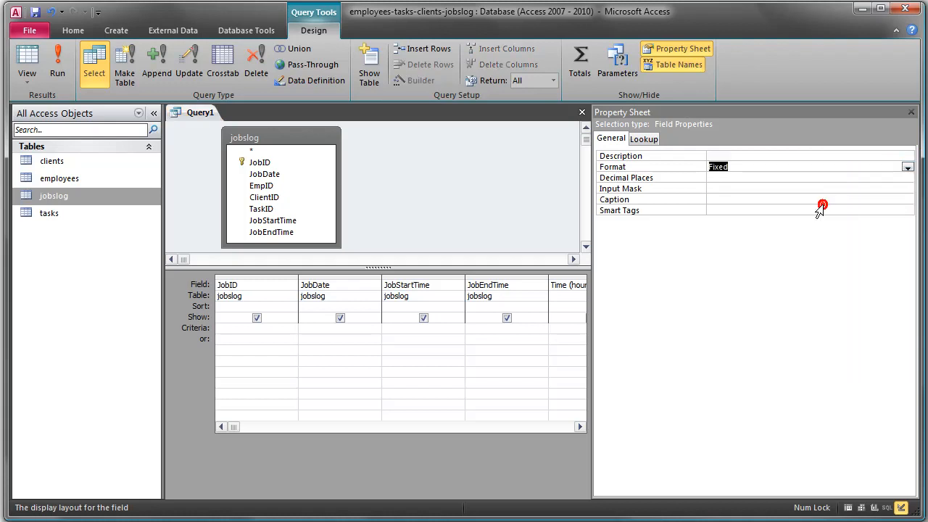
pyautogui.click(907, 178)
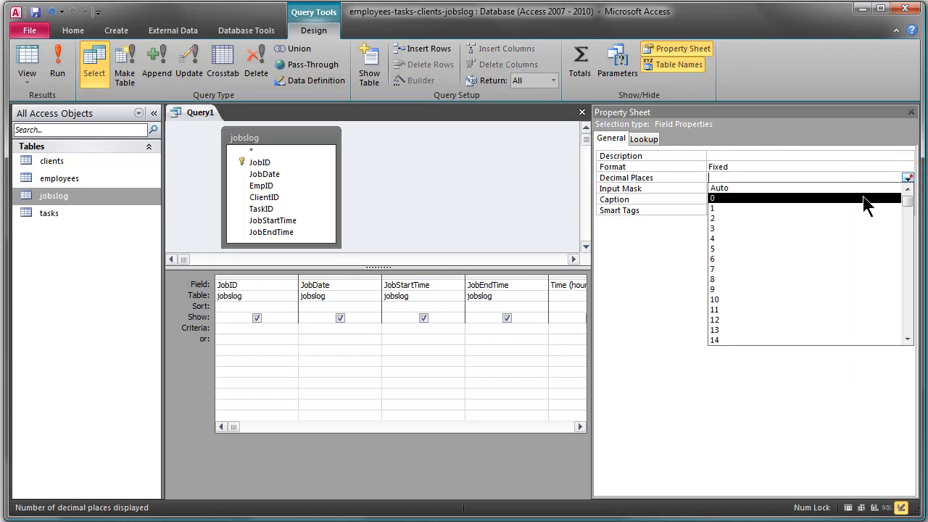
pyautogui.click(790, 217)
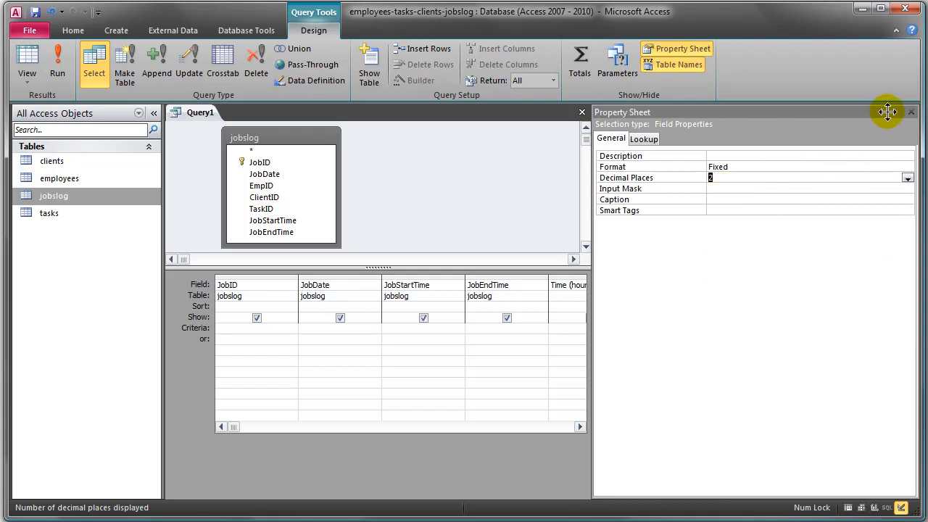
pyautogui.click(911, 113)
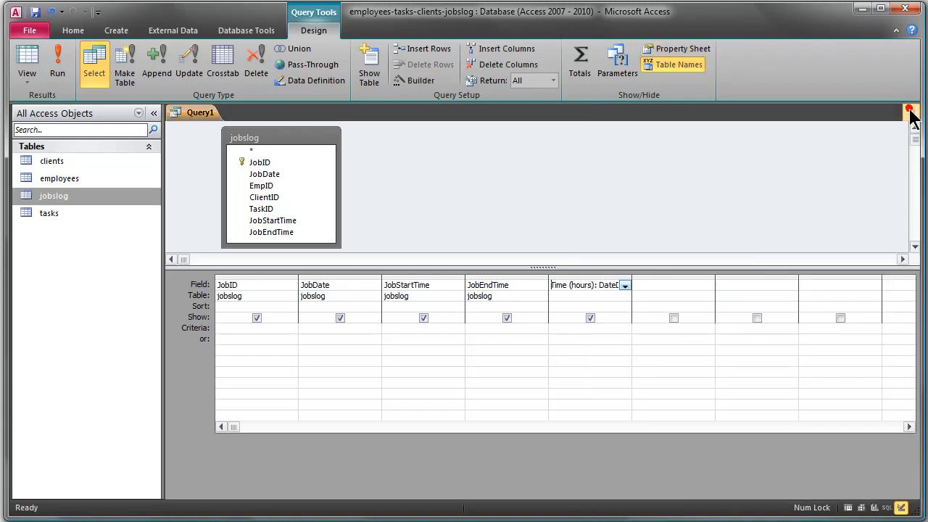
pyautogui.click(58, 58)
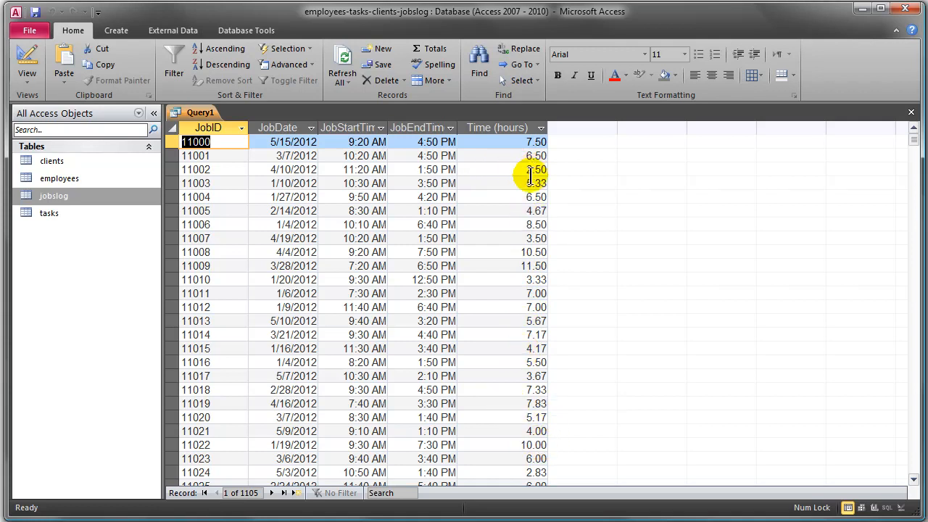
# - Add the criterion >10 to the Time (hours) field in the query design, run the query and look through the resulting records
pyautogui.click(42, 53)
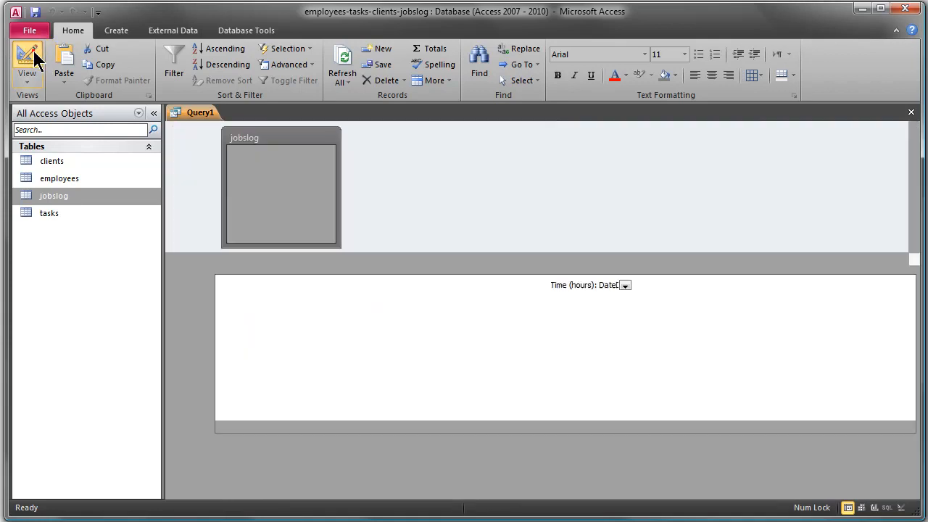
pyautogui.click(570, 330)
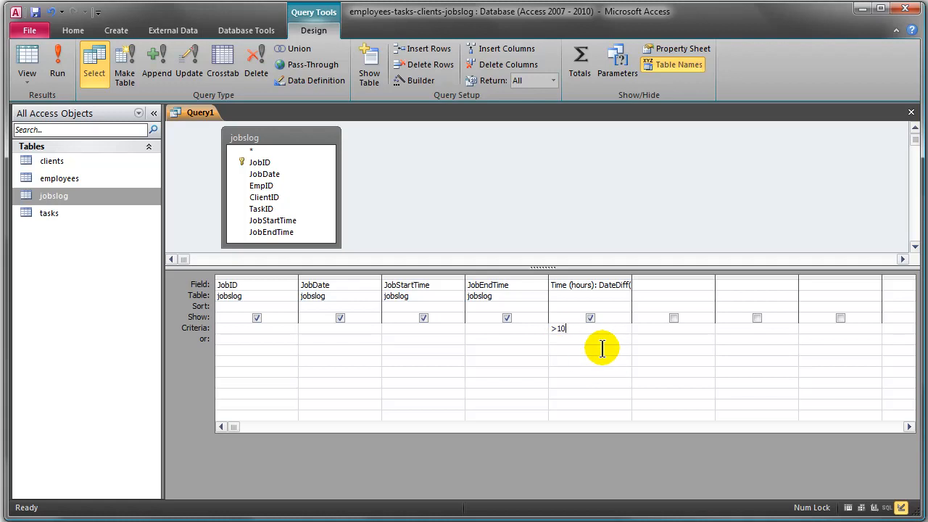
pyautogui.moveTo(569, 328); pyautogui.dragTo(549, 330)
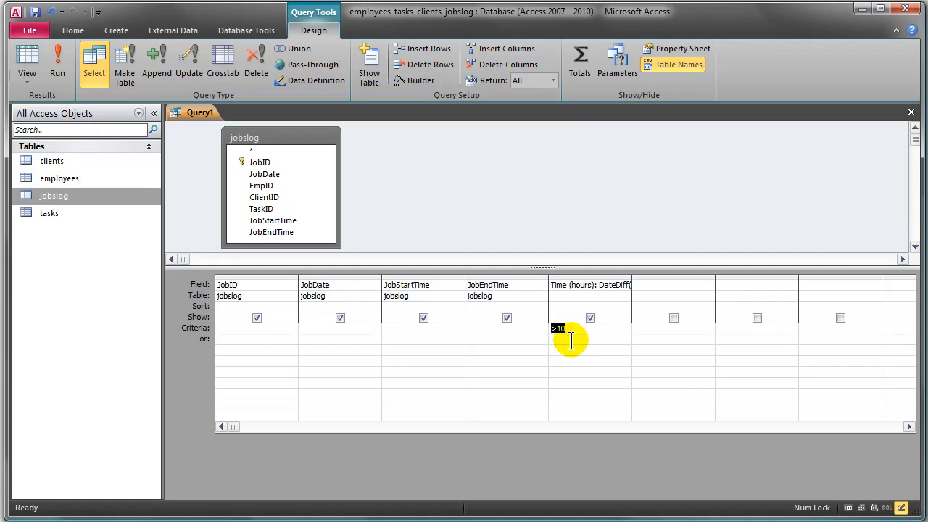
pyautogui.click(60, 65)
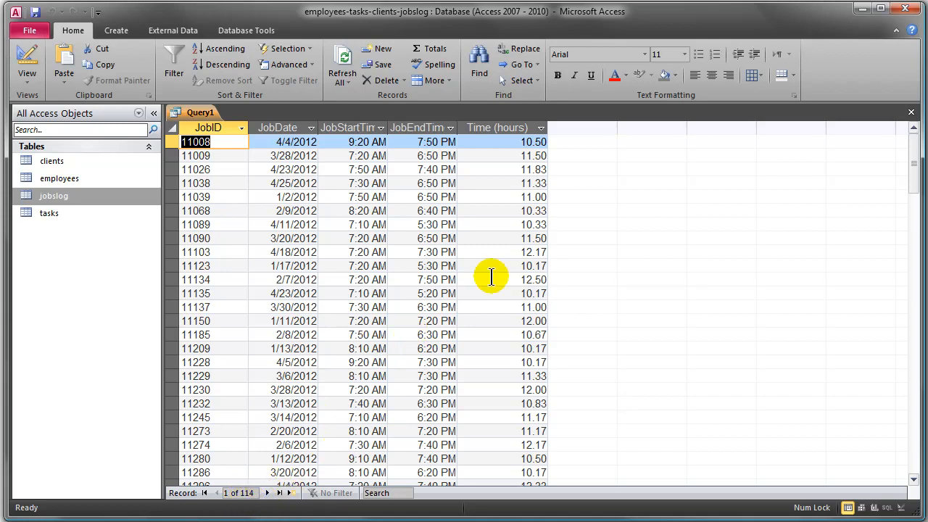
pyautogui.scroll(-1, 491, 276)
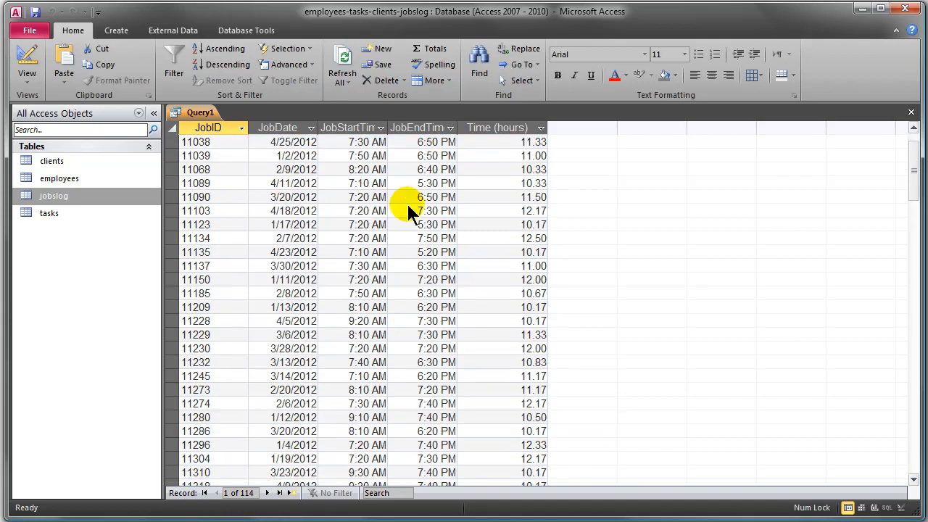
# - Change the Time (hours) criterion to >12 in the query design and run the query
pyautogui.click(25, 55)
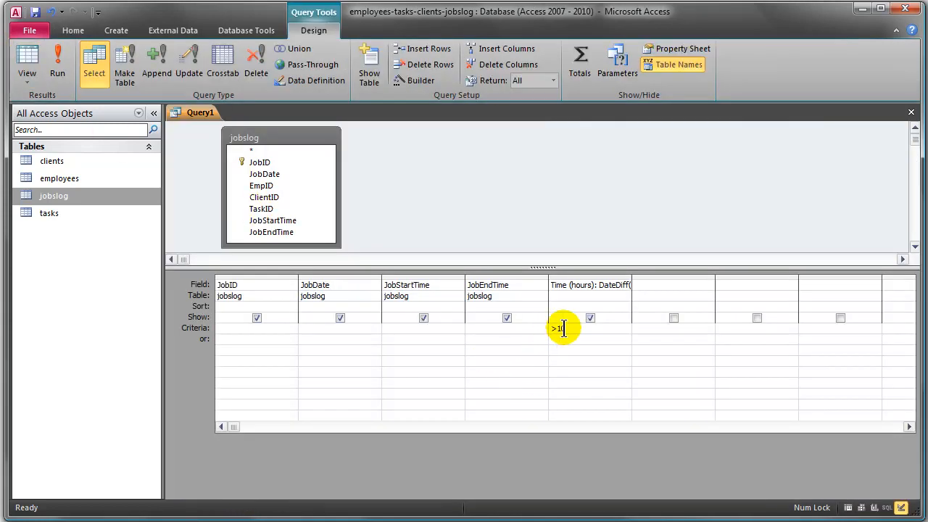
pyautogui.moveTo(557, 328); pyautogui.dragTo(584, 328)
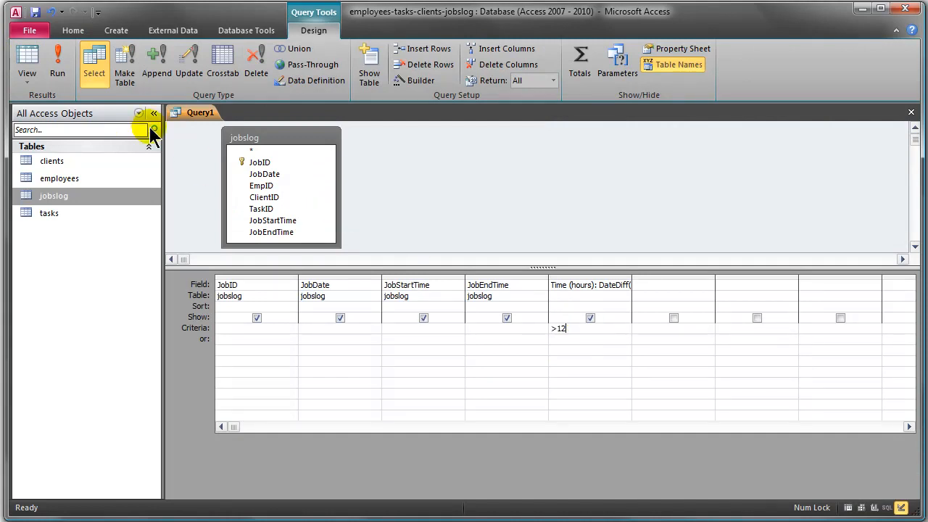
pyautogui.click(58, 62)
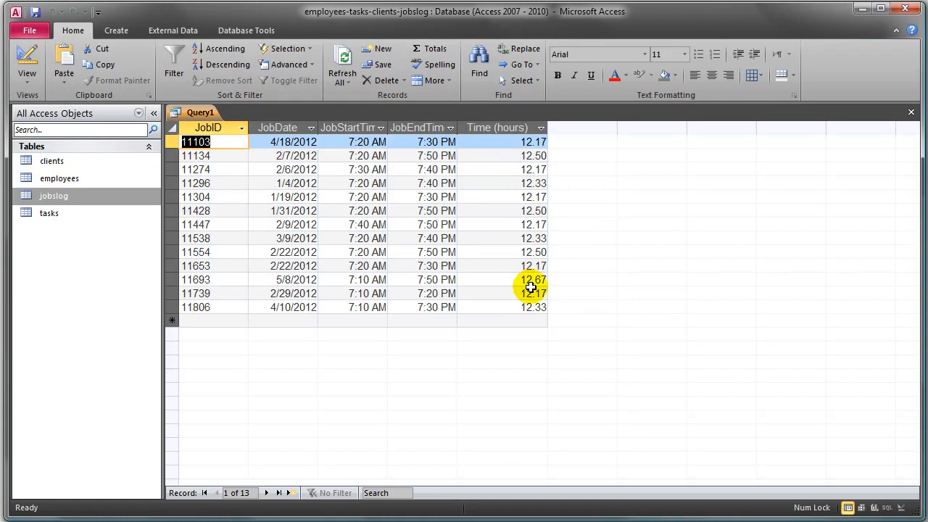
# - Go back to the query design, clear all fields from the grid and remove the jobslog table
pyautogui.click(27, 63)
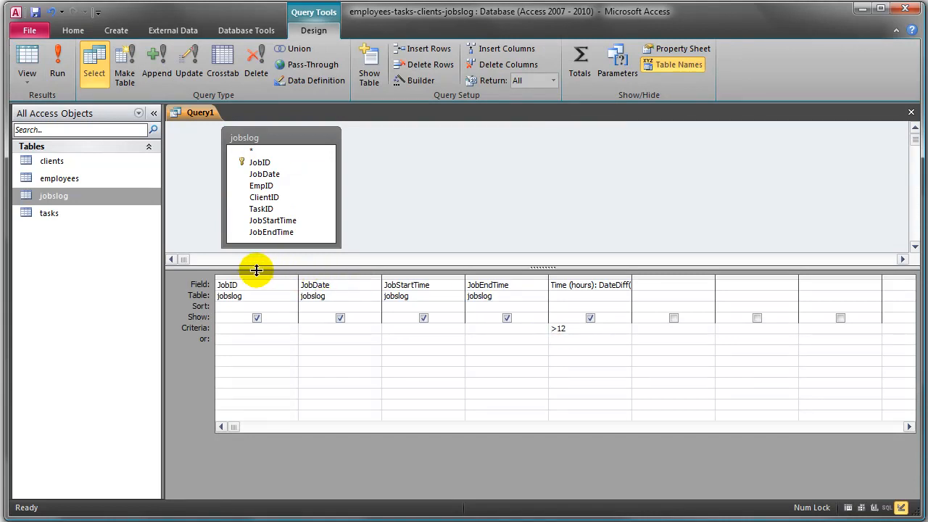
pyautogui.moveTo(258, 274); pyautogui.dragTo(564, 265)
pyautogui.press('Delete')
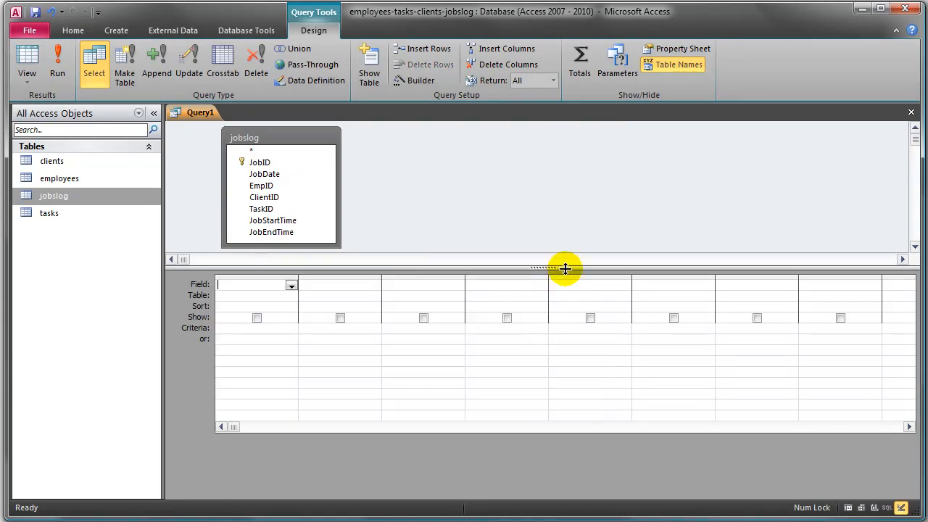
pyautogui.click(291, 142)
pyautogui.press('Delete')
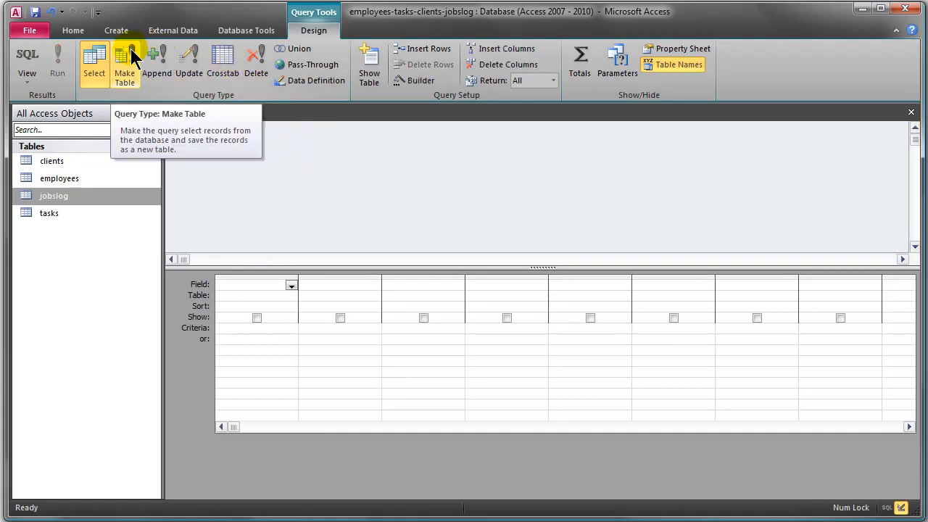
# - Add the employees table to the empty query design and close the table list
pyautogui.click(371, 60)
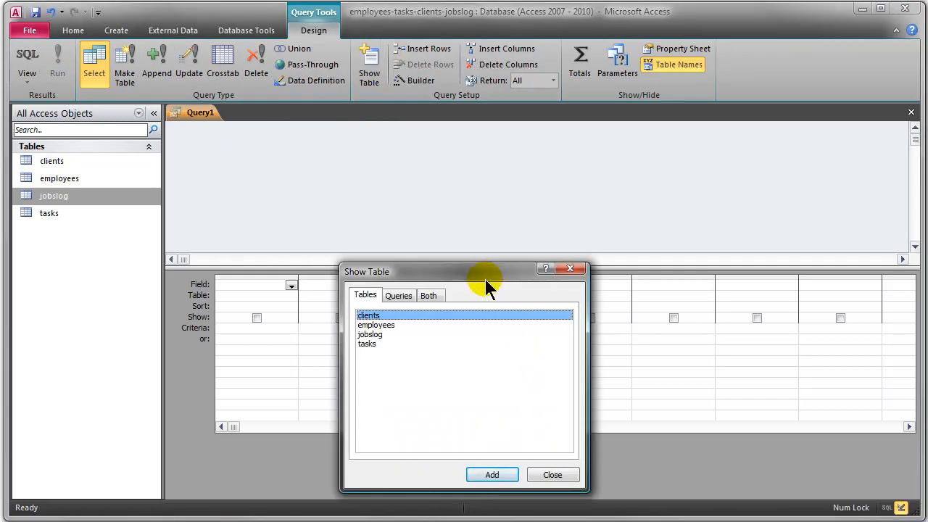
pyautogui.doubleClick(380, 326)
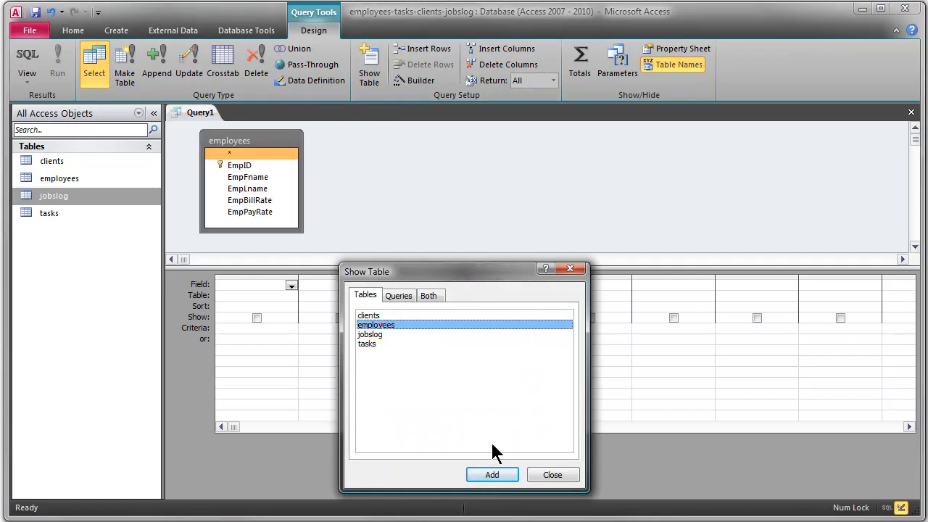
pyautogui.click(562, 482)
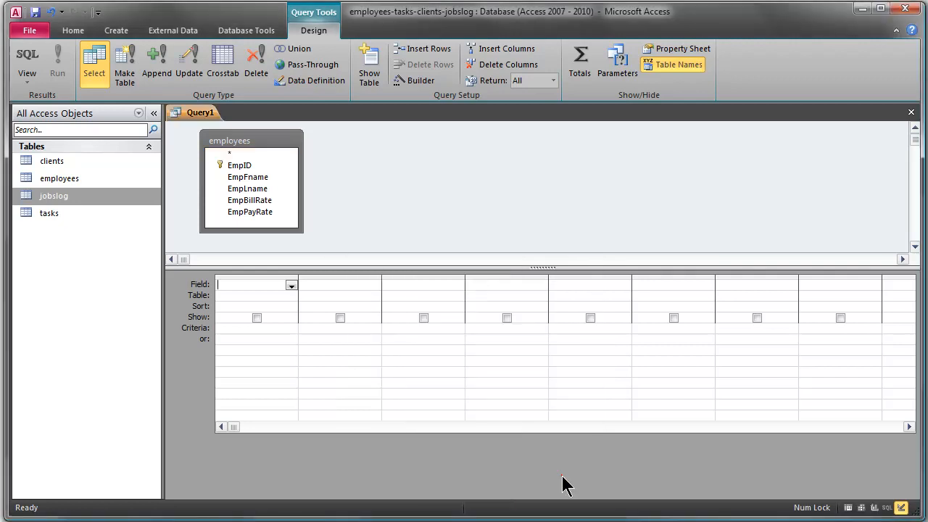
# - Add EmpID, EmpFname, EmpLname and EmpPayRate from the employees table to the query grid and run the query
pyautogui.click(247, 167)
pyautogui.doubleClick(247, 165)
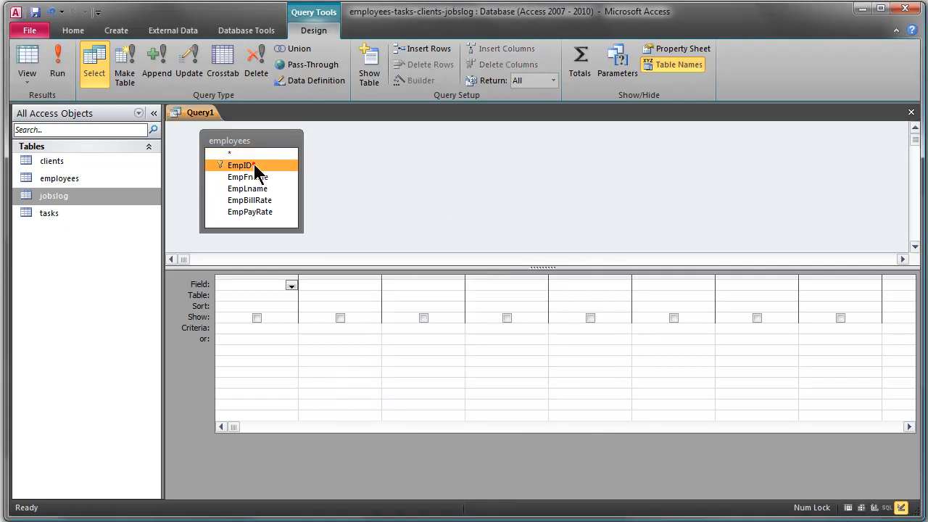
pyautogui.click(255, 178)
pyautogui.doubleClick(255, 180)
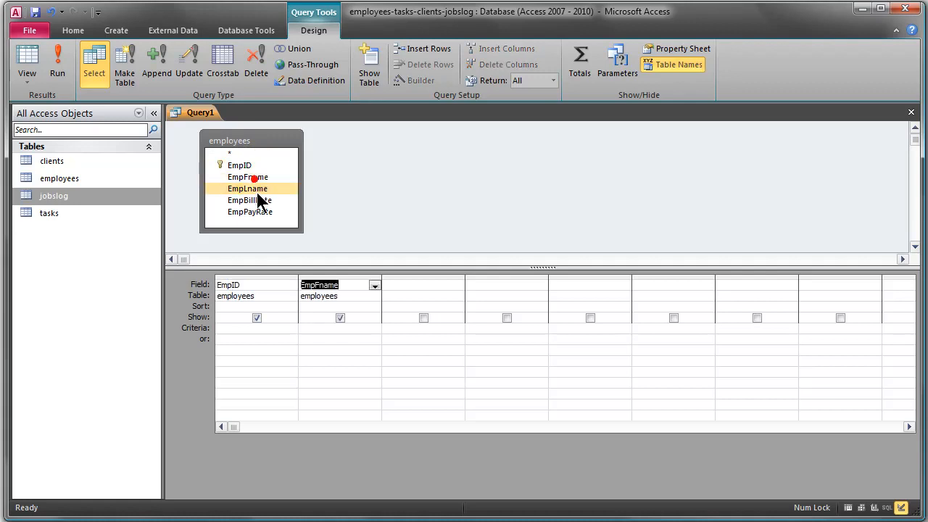
pyautogui.doubleClick(254, 189)
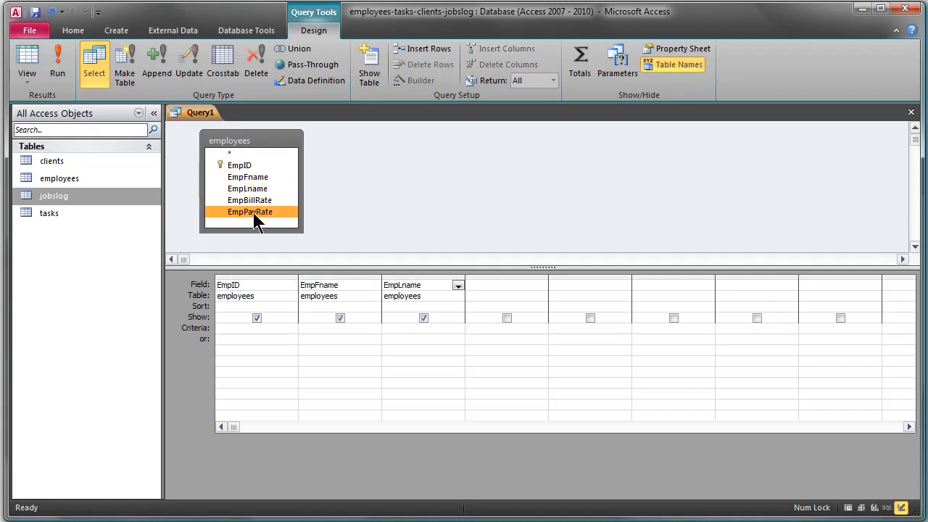
pyautogui.doubleClick(253, 213)
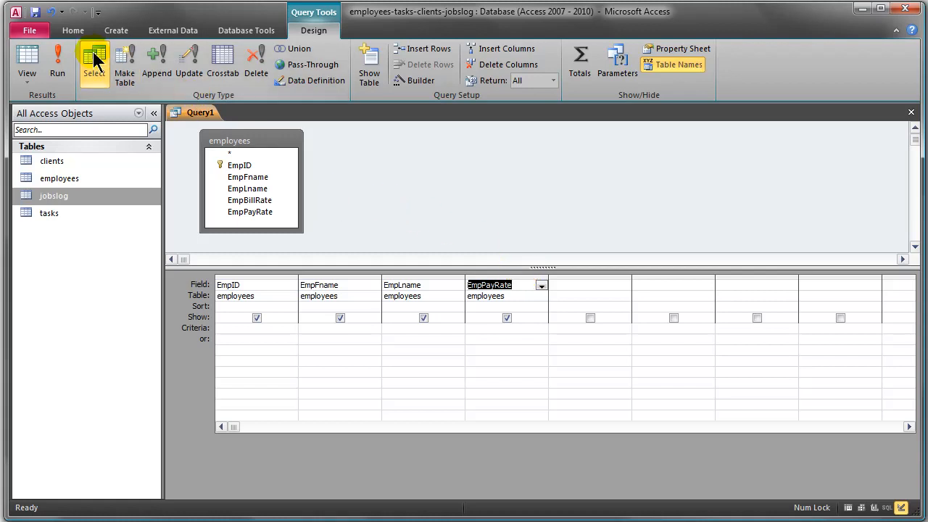
pyautogui.click(63, 57)
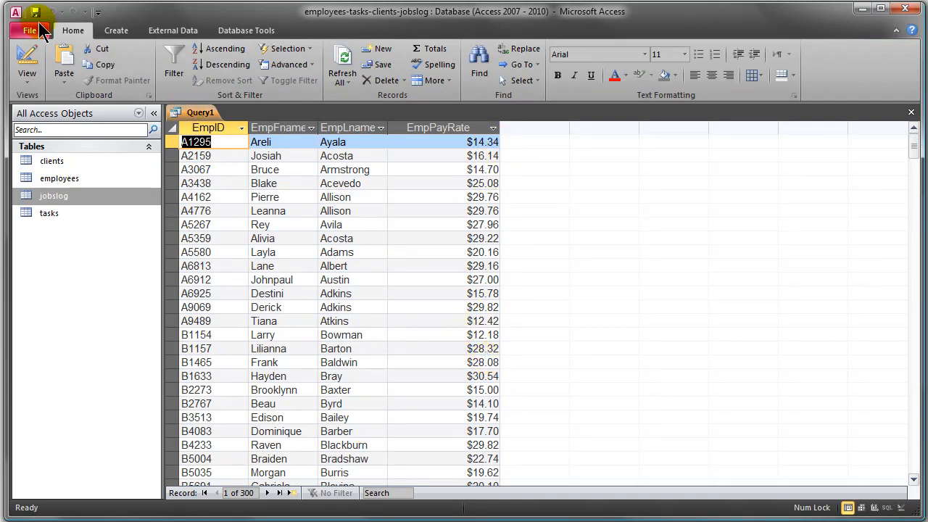
# - Return to the query design and start a calculated field named Holiday Bonus in the first empty column, using the Zoom editor
pyautogui.click(27, 58)
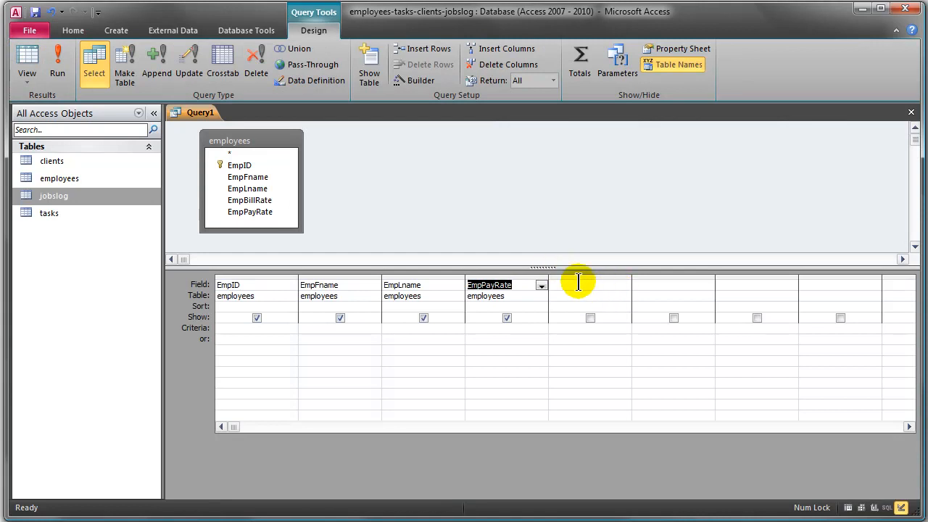
pyautogui.rightClick(570, 286)
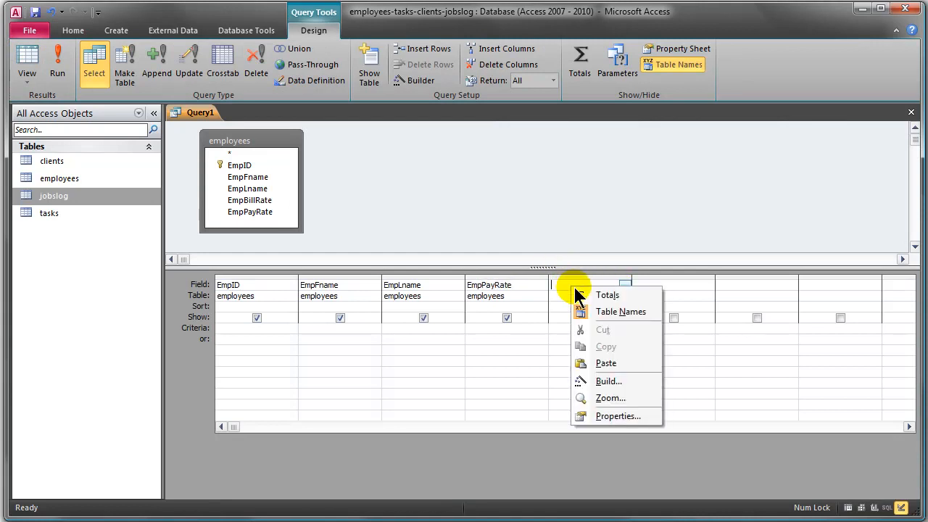
pyautogui.click(613, 407)
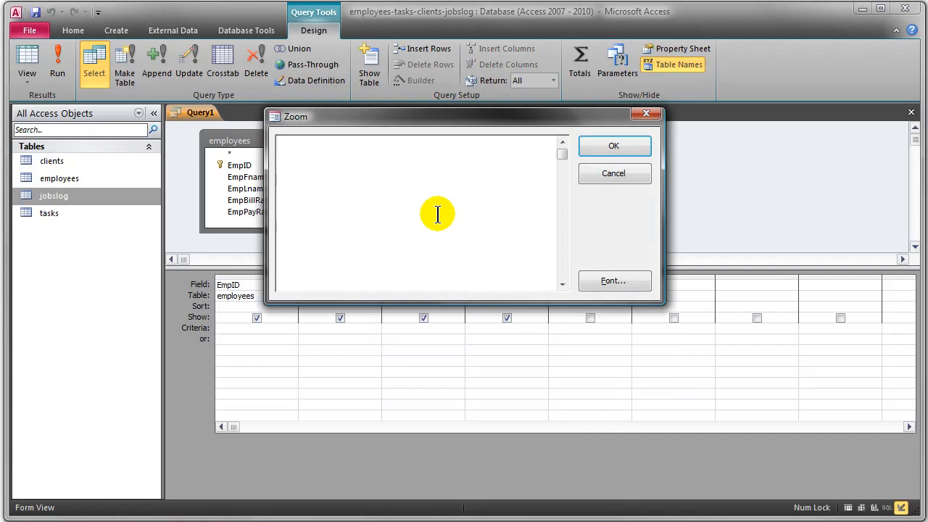
pyautogui.write('Holiday Bonus:')
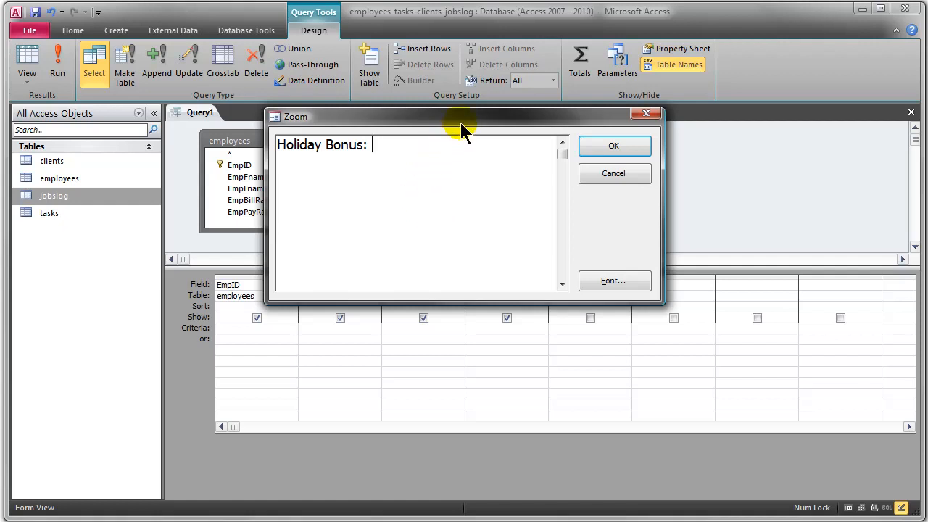
pyautogui.moveTo(460, 122); pyautogui.dragTo(403, 64)
pyautogui.write('oliday Bonus: ')
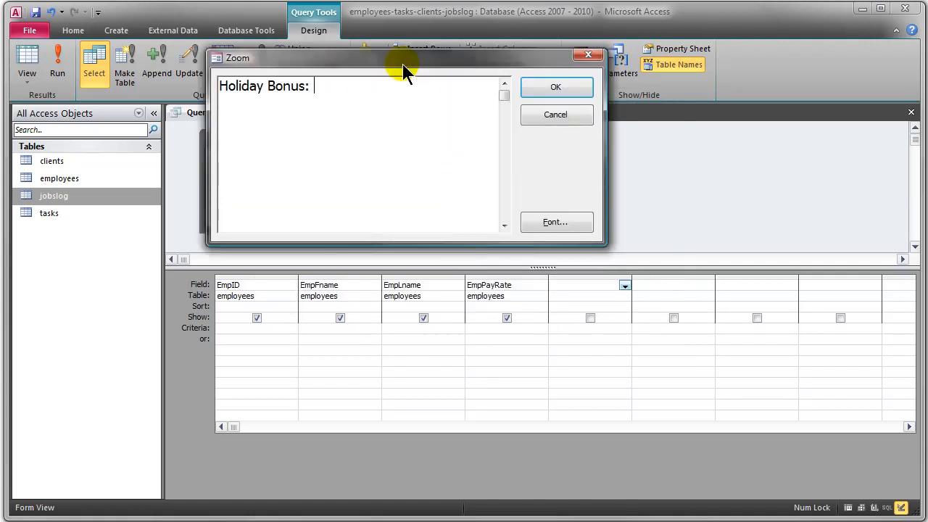
pyautogui.write('[EmpPayRate')
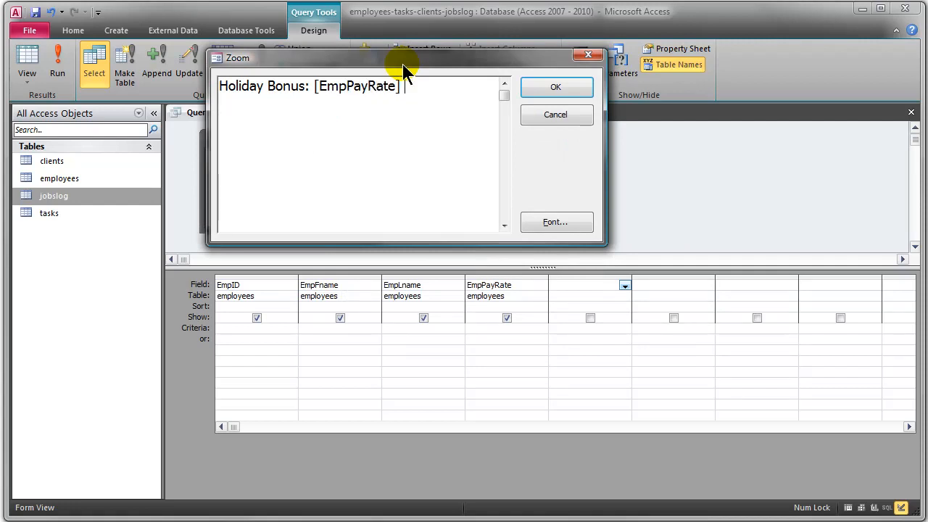
pyautogui.write('] *(')
# - Complete the Holiday Bonus expression as [EmpPayRate] * 10 and accept it into the query grid
pyautogui.press('BackSpace')
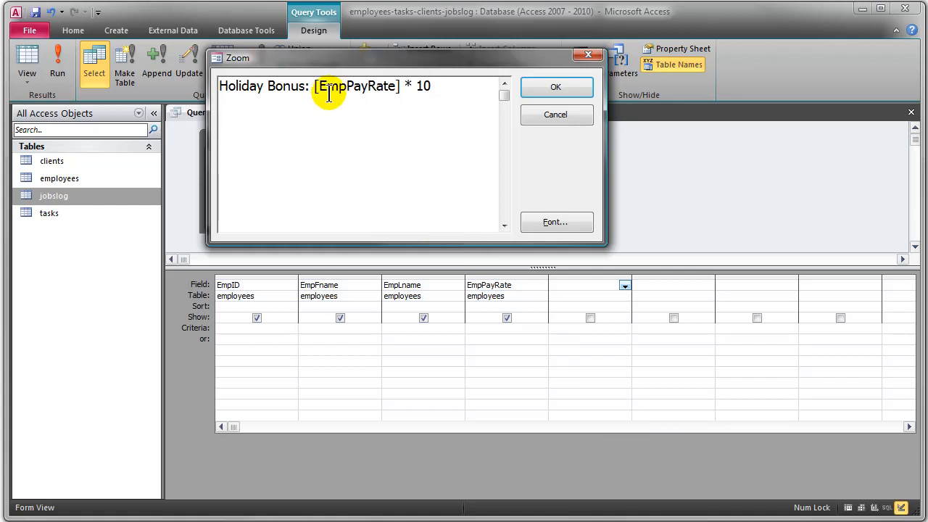
pyautogui.moveTo(314, 85); pyautogui.dragTo(402, 87)
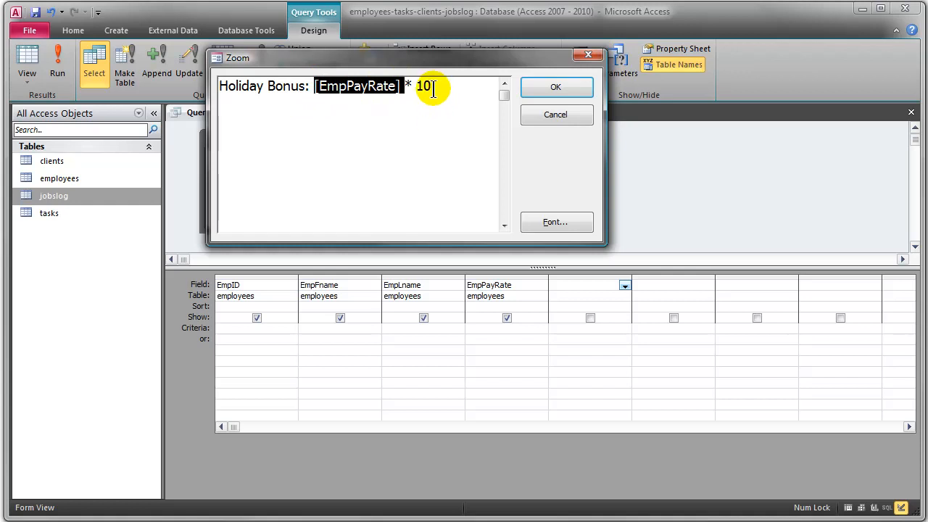
pyautogui.click(434, 87)
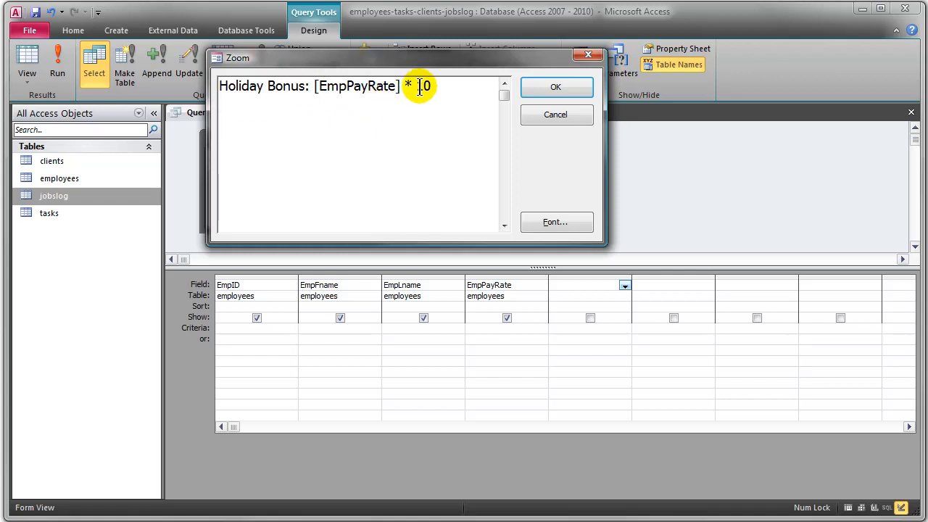
pyautogui.click(569, 89)
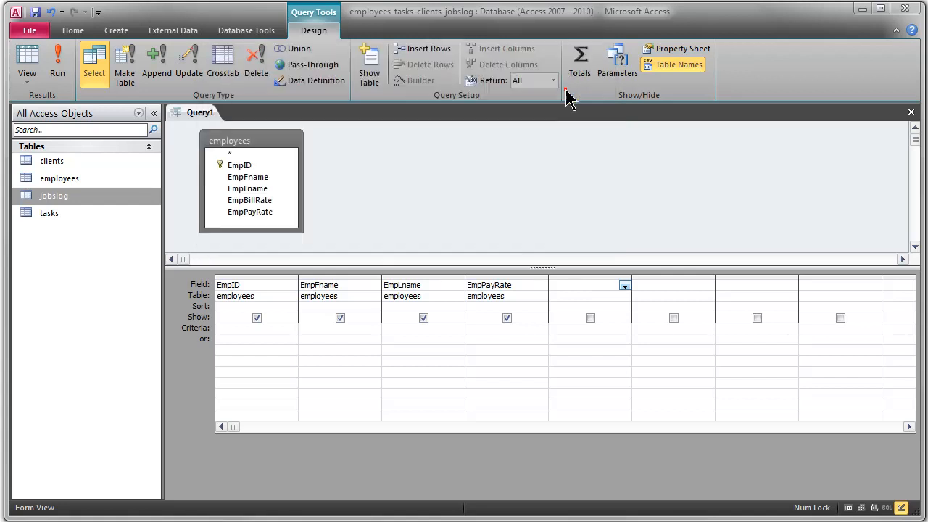
# - Run the query and widen the Holiday Bonus column to fit its heading before returning to the query design
pyautogui.click(58, 60)
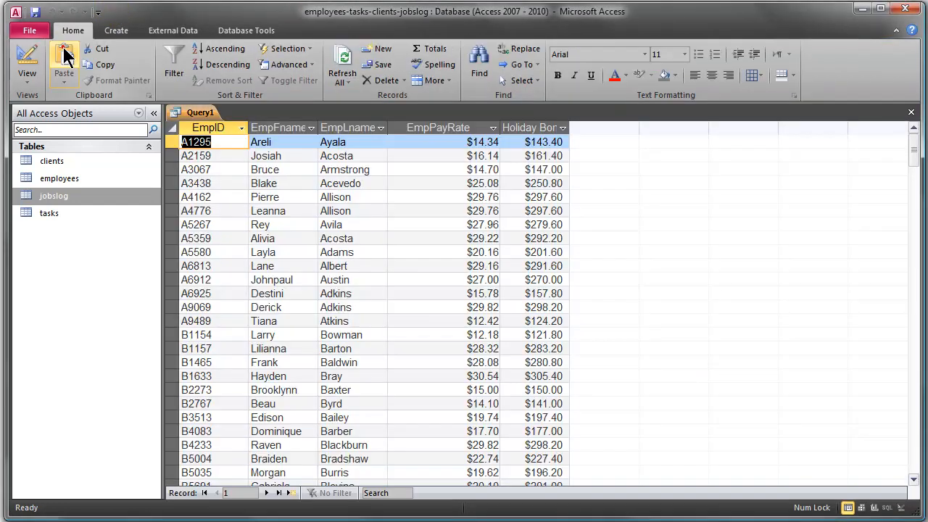
pyautogui.moveTo(570, 133); pyautogui.dragTo(601, 131)
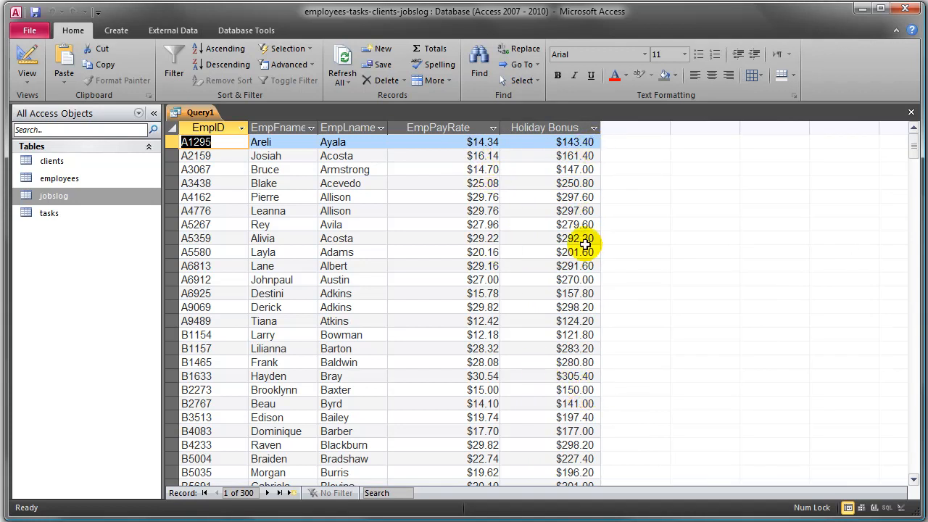
pyautogui.scroll(-2, 586, 267)
pyautogui.scroll(2, 586, 269)
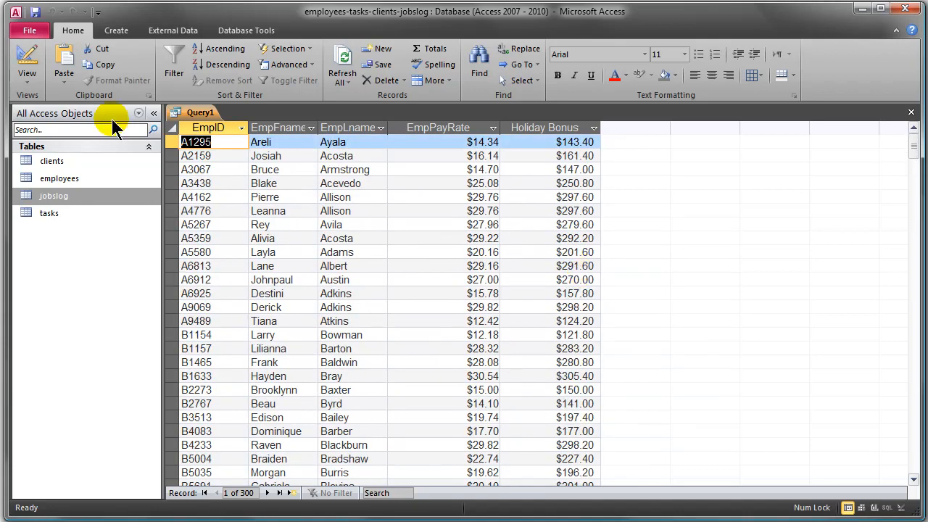
pyautogui.click(26, 59)
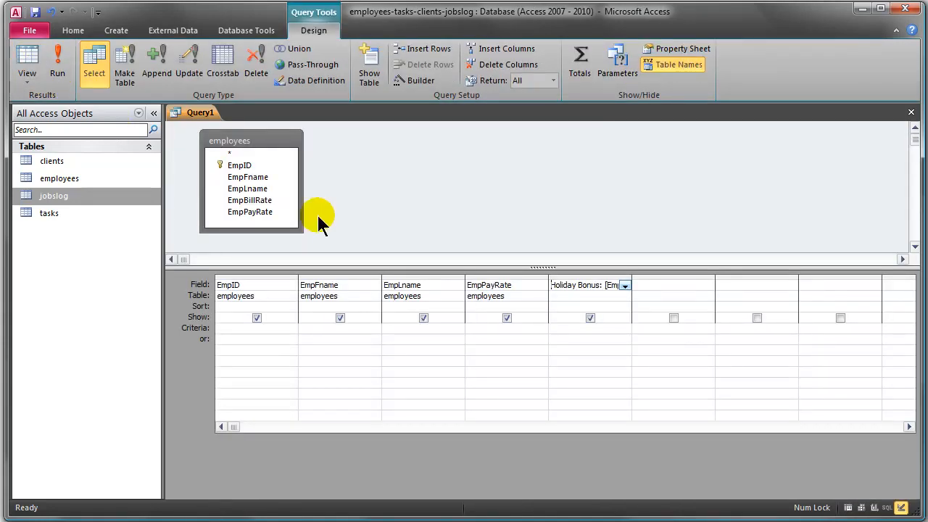